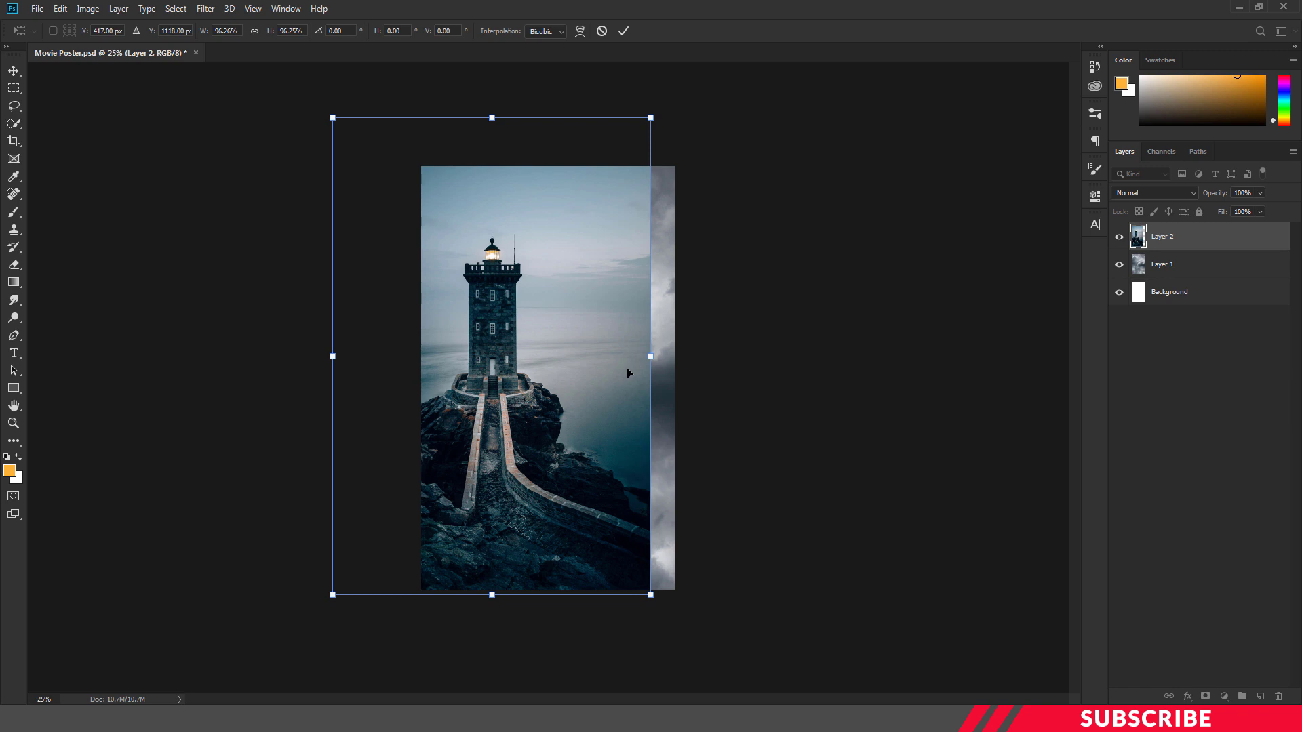
- Apply the resizing of the lighthouse image and add a layer mask to its layer
key("Return")
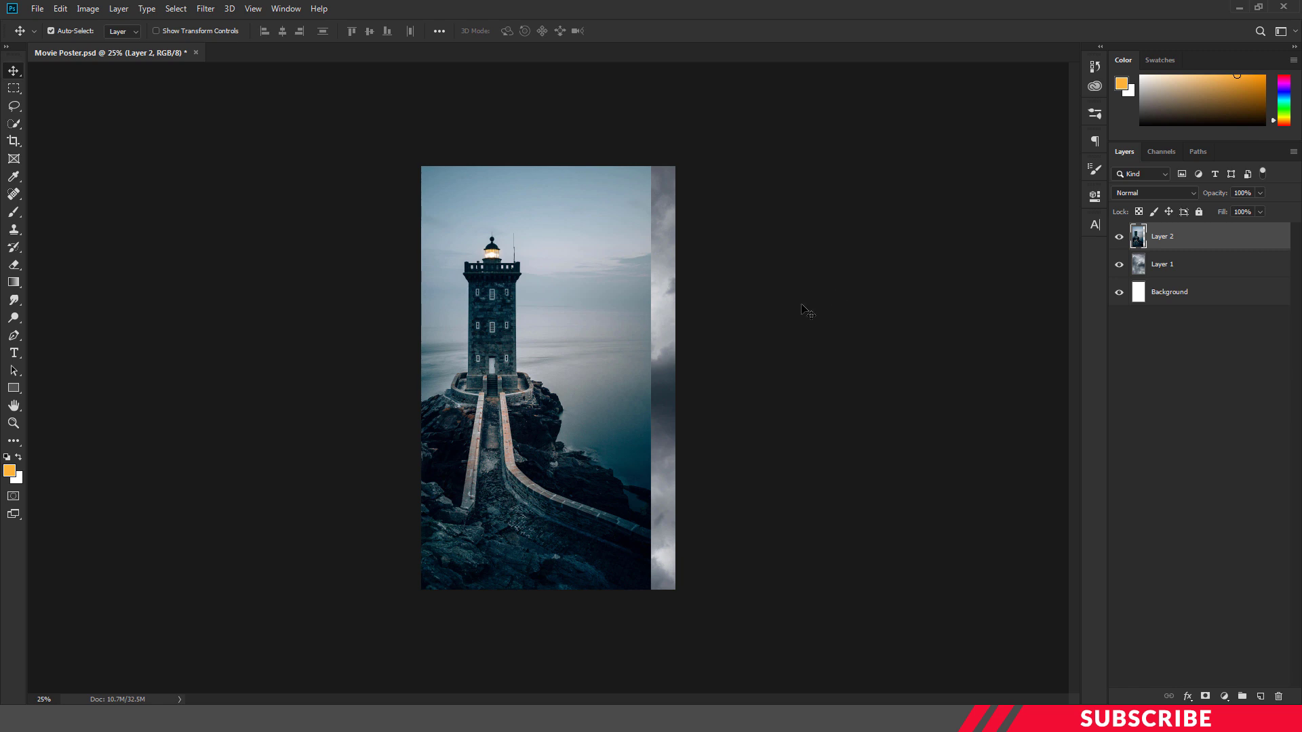
left_click(1205, 697)
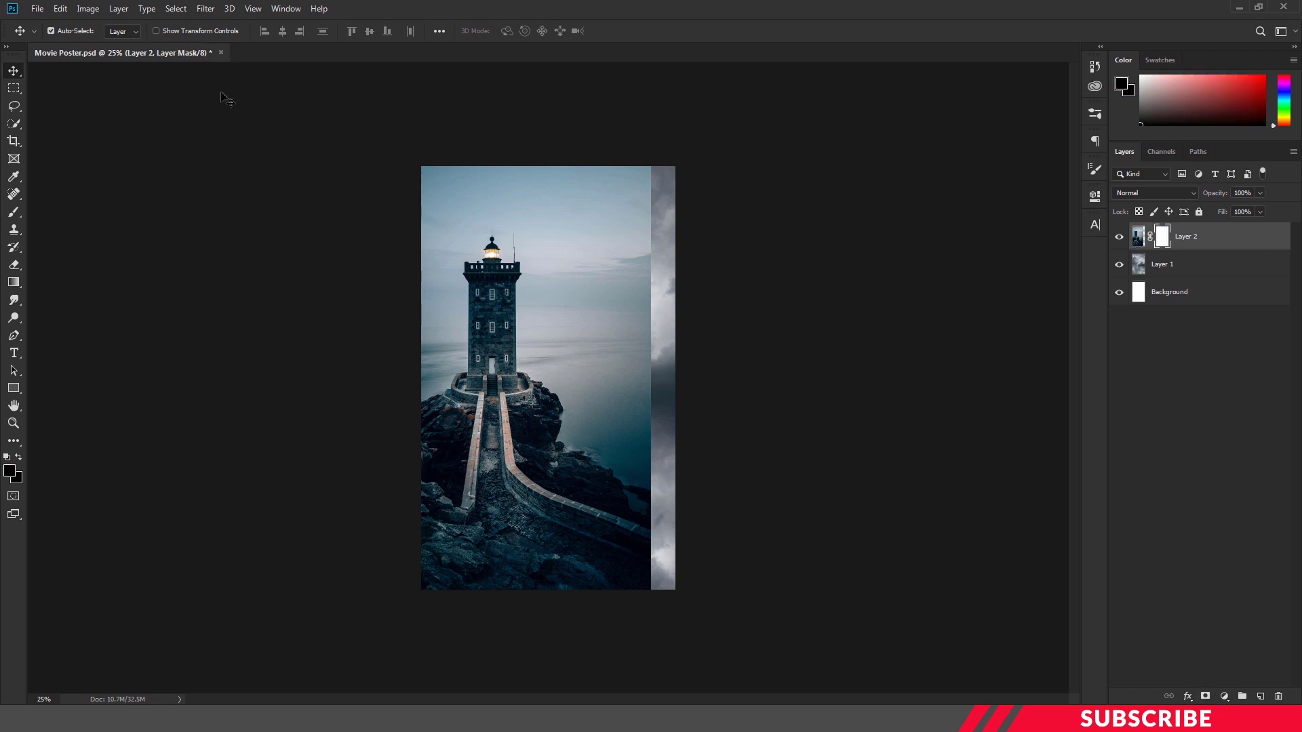
- Paint black on the layer mask with a 600 px soft round brush over the sky and right side around the lighthouse, blending in the clouds
left_click(14, 212)
left_click(41, 214)
left_click(71, 31)
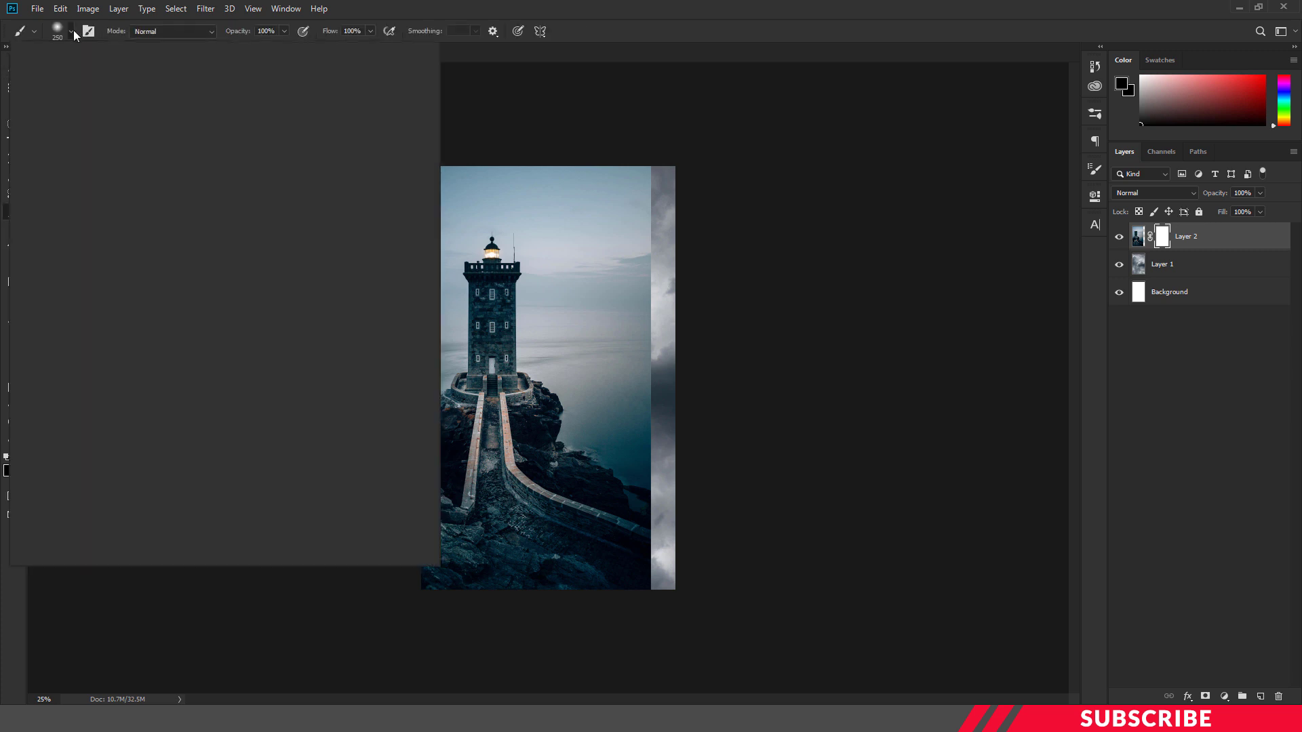
left_click(87, 254)
key("Return")
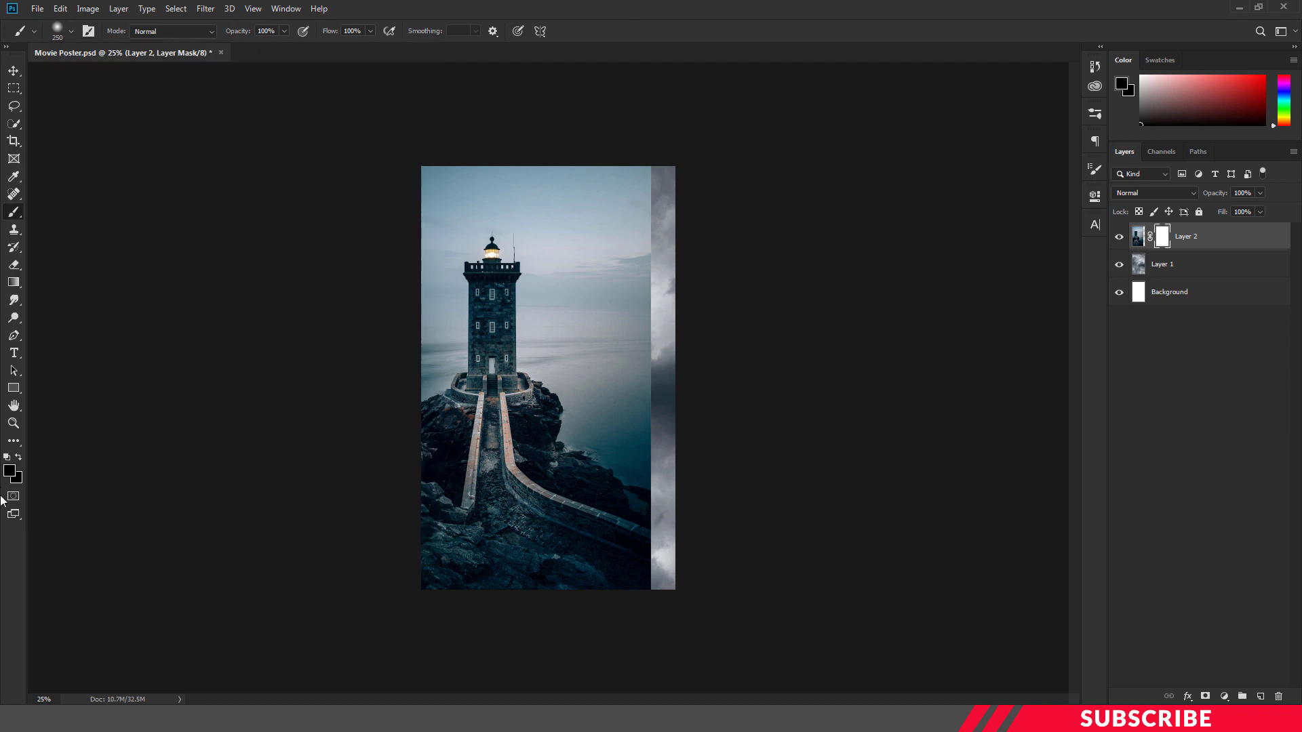
left_click(9, 470)
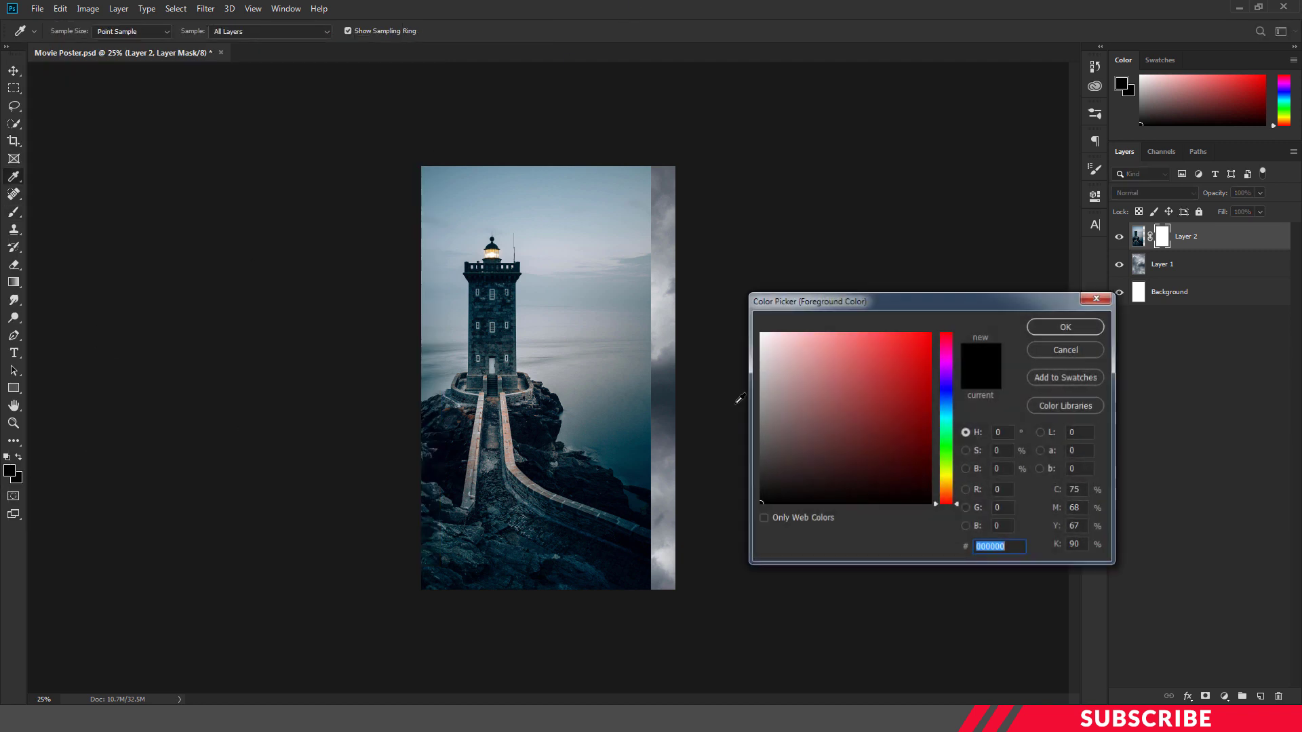
left_click(1048, 326)
key("ctrl+plus")
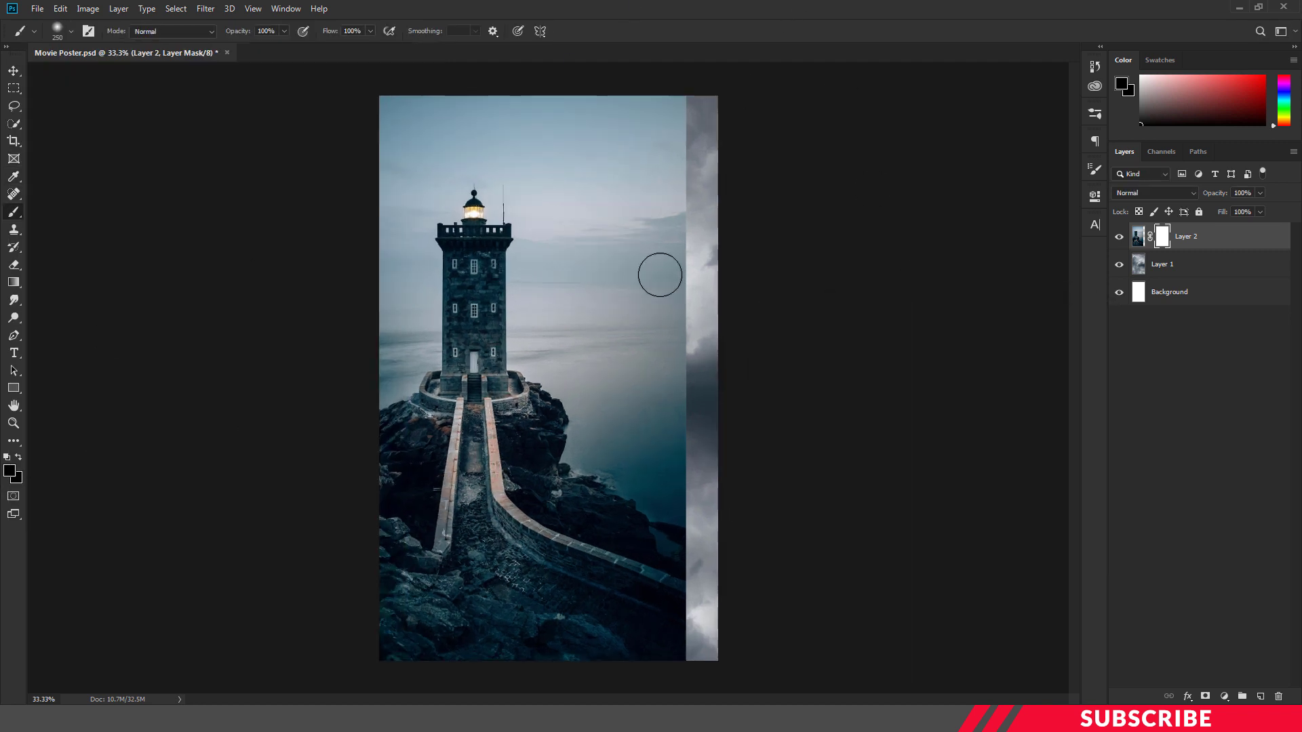
key("bracketright")
key("bracketright")
key("bracketright")
key("bracketright")
mouse_move(613, 109)
left_mouse_down()
mouse_move(633, 116)
mouse_move(665, 169)
mouse_move(511, 110)
mouse_move(685, 478)
mouse_move(633, 398)
mouse_move(610, 536)
mouse_move(645, 625)
mouse_move(876, 473)
left_mouse_up()
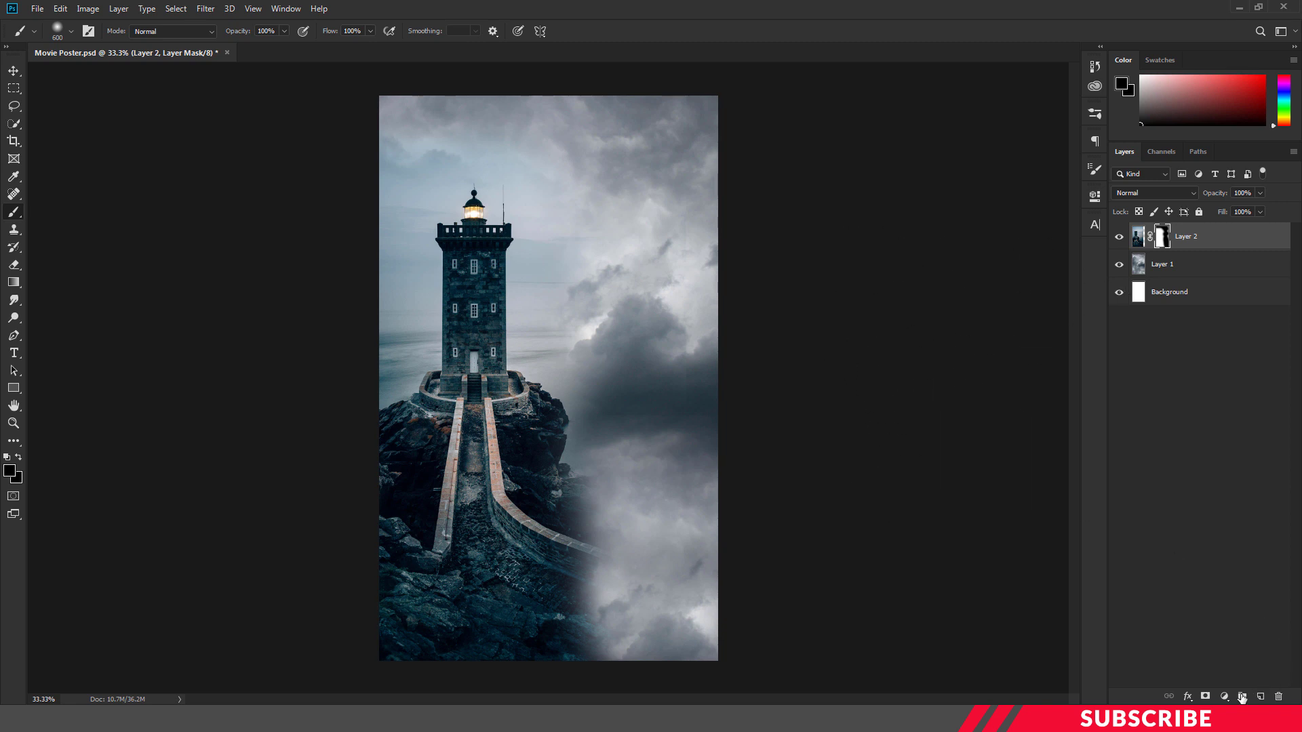
- Add a Color Lookup adjustment layer above the lighthouse layer using the LateSunset.3DL 3D LUT
left_click(1225, 697)
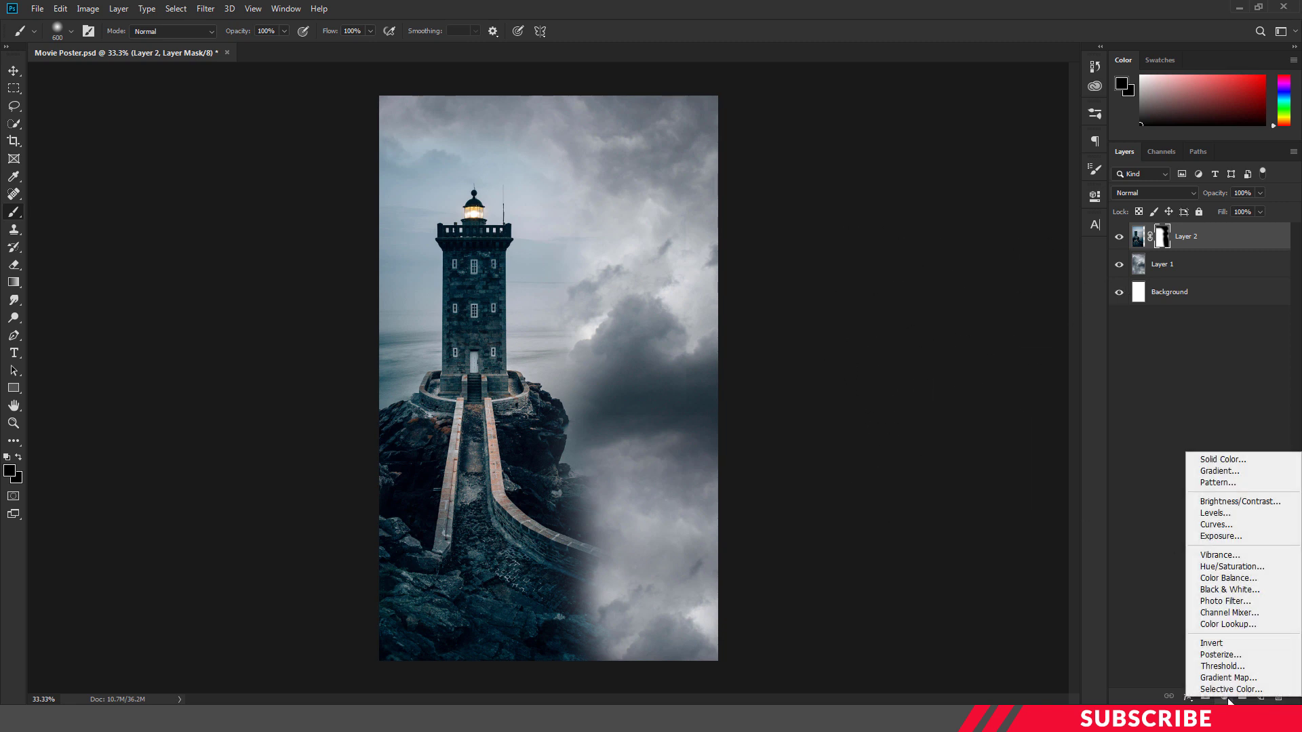
left_click(1229, 625)
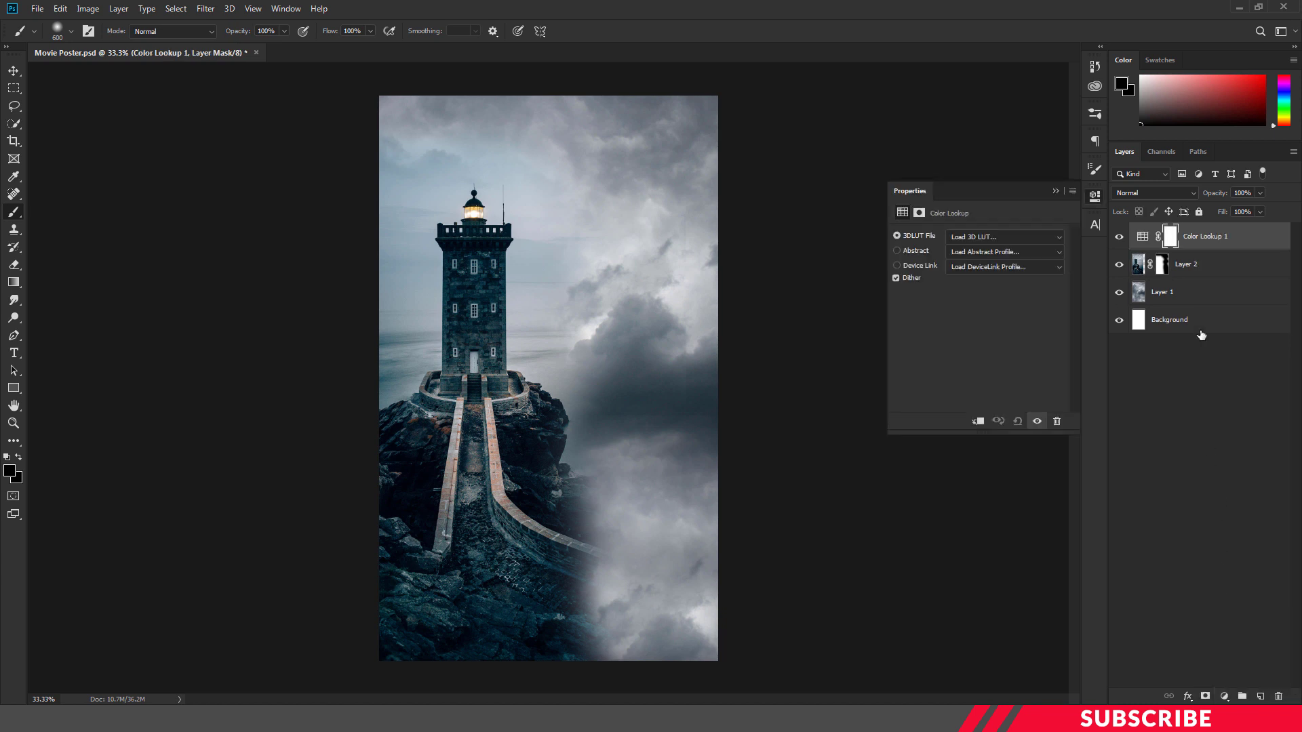
left_click(1013, 240)
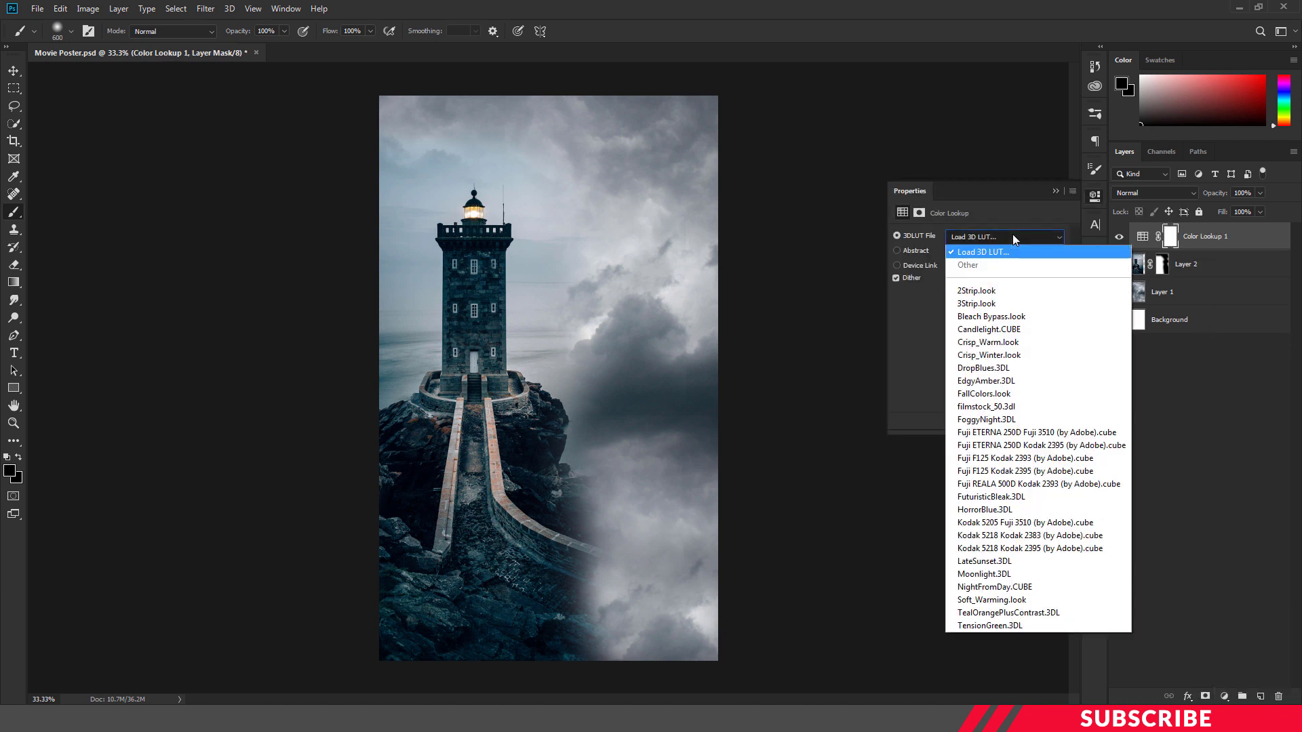
left_click(993, 561)
left_click(1093, 196)
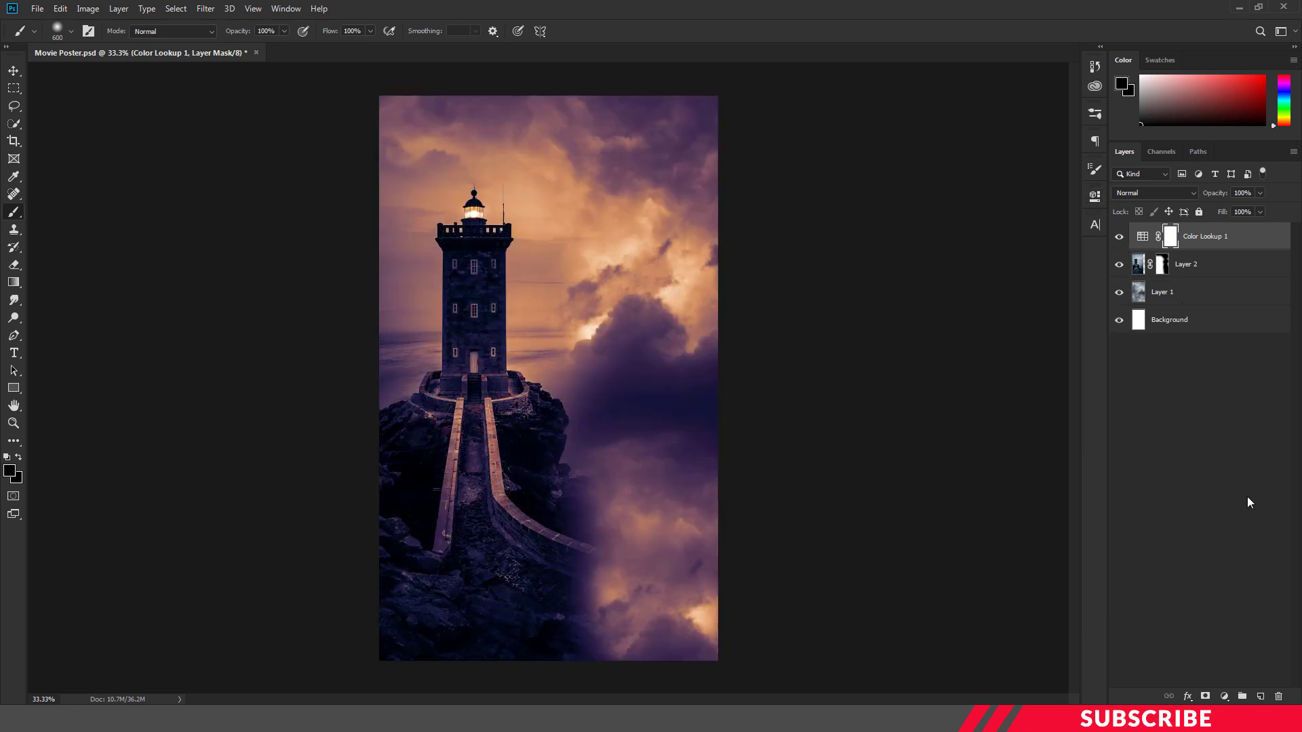
- Add a second Color Lookup adjustment layer using the Candlelight.CUBE 3D LUT
left_click(1222, 696)
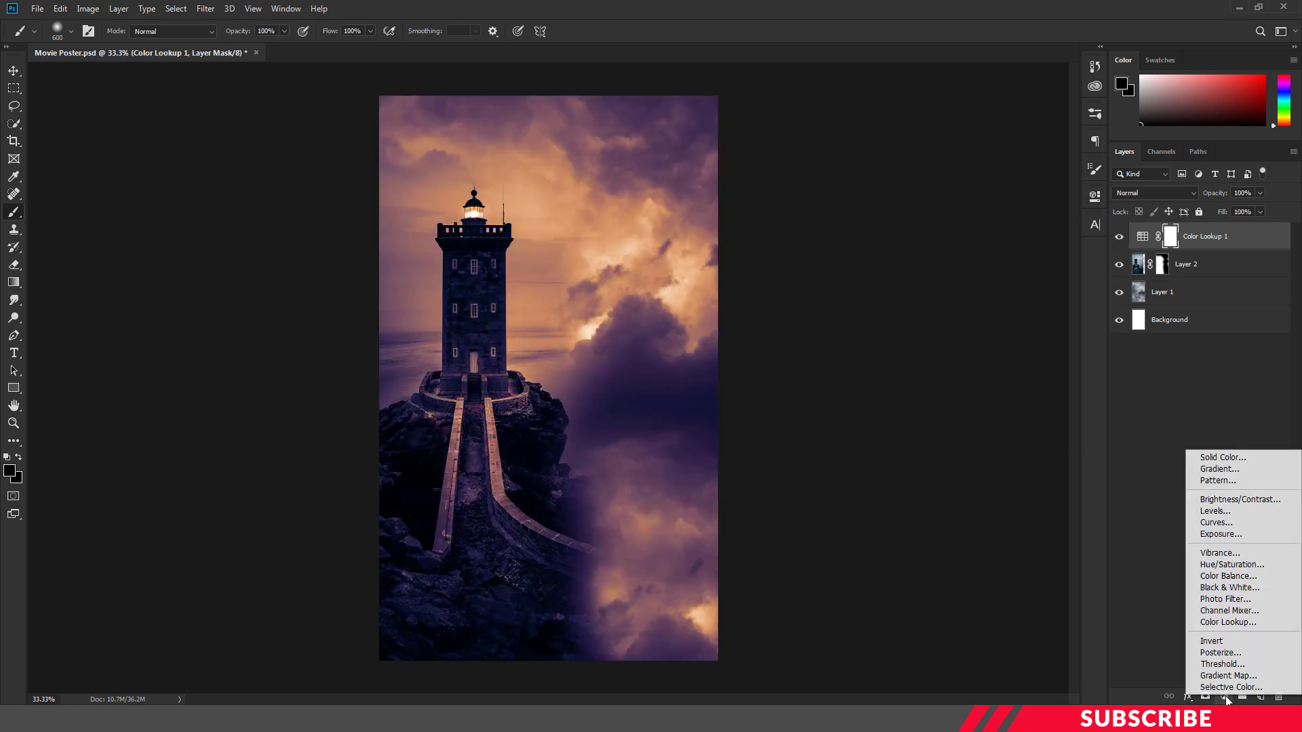
left_click(1245, 623)
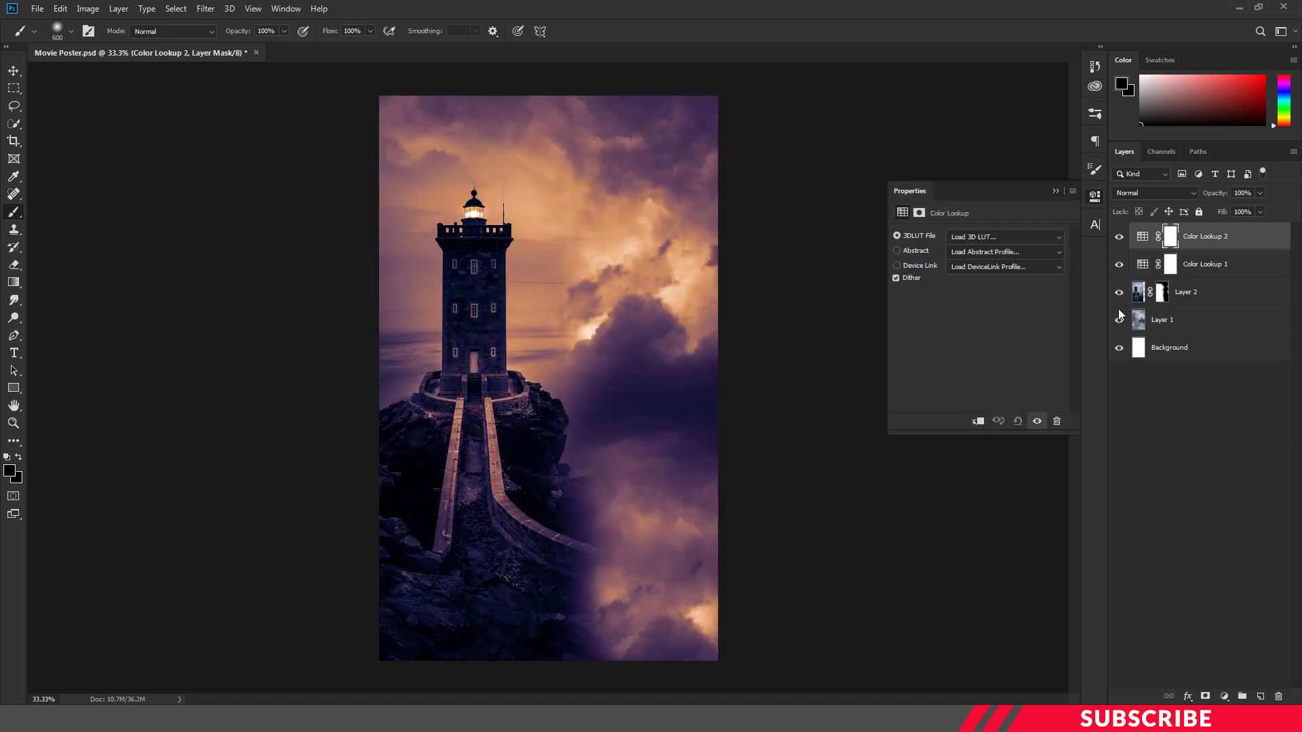
left_click(1001, 239)
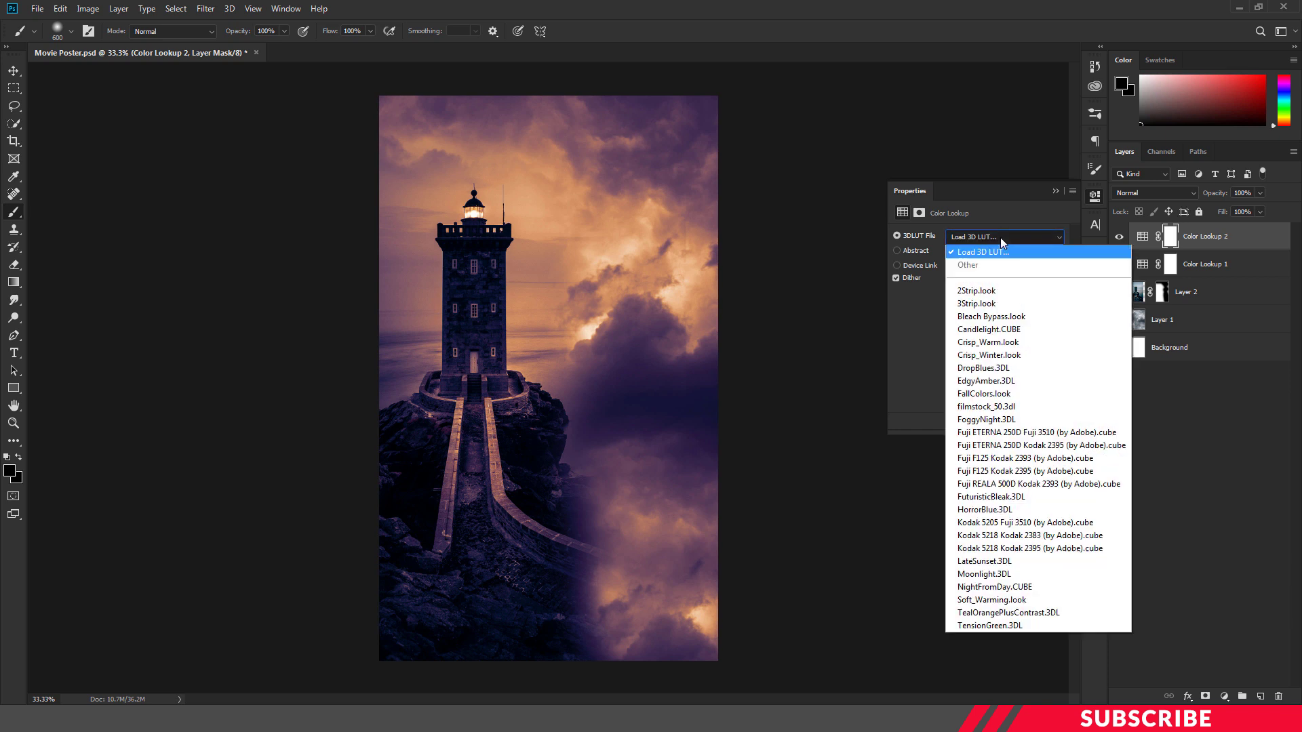
left_click(1030, 330)
left_click(1094, 196)
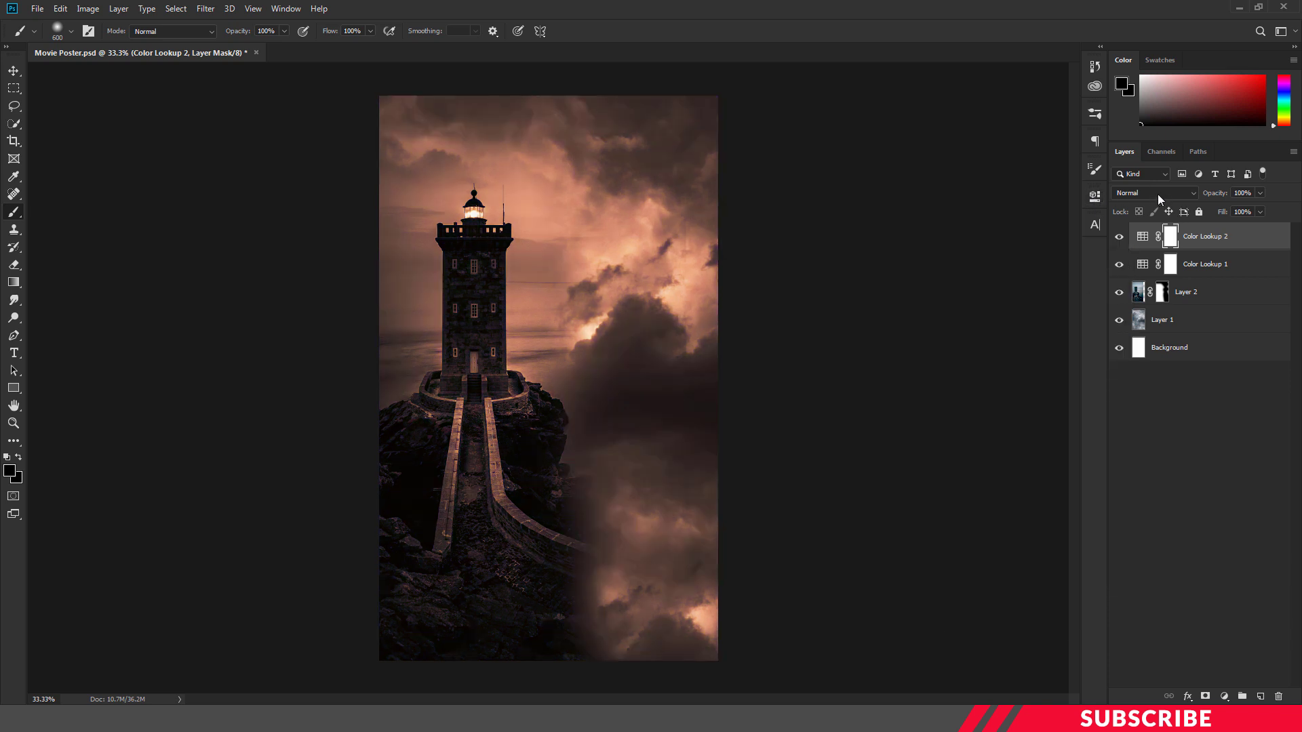
- Set the Candlelight Color Lookup layer's blend mode to Overlay and its opacity to 75%
left_click(1158, 194)
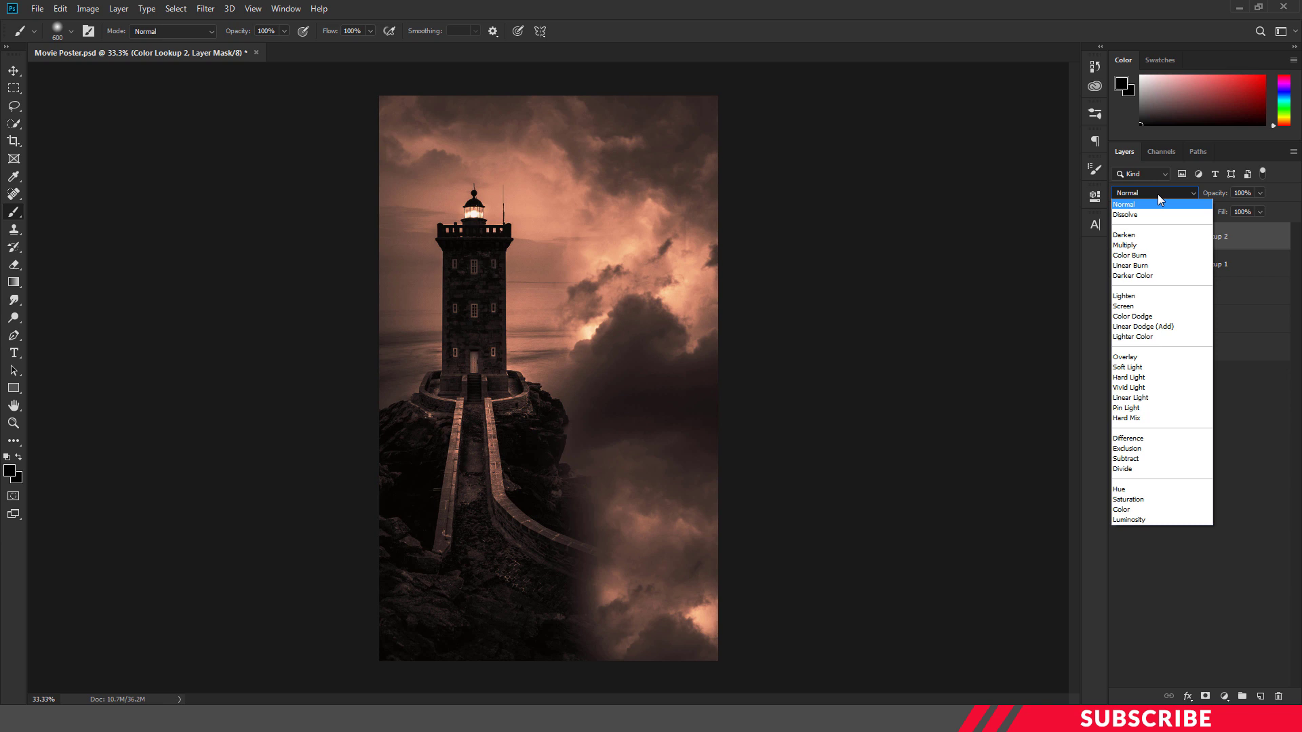
left_click(1153, 356)
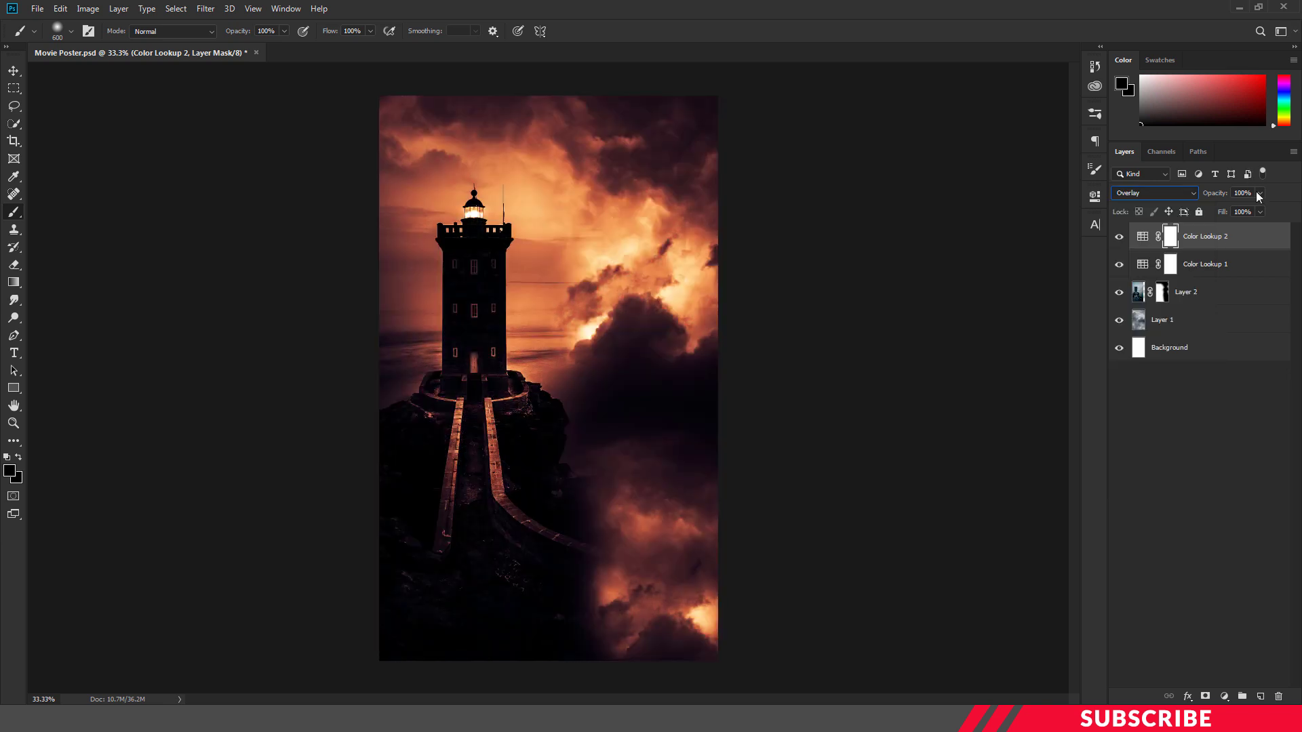
left_click(1216, 196)
type("75")
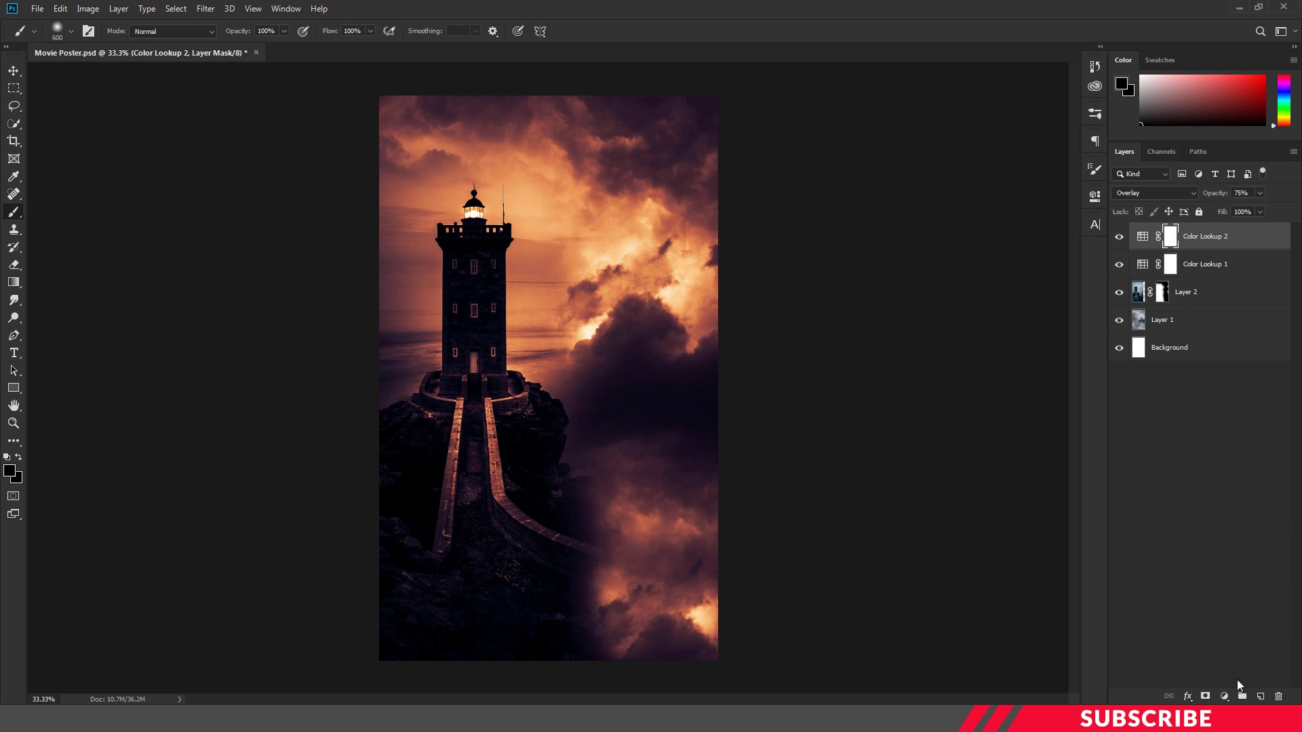
- Add a new empty layer on top of the stack and set the foreground color to #773300
left_click(1261, 696)
key("i")
left_click(544, 390)
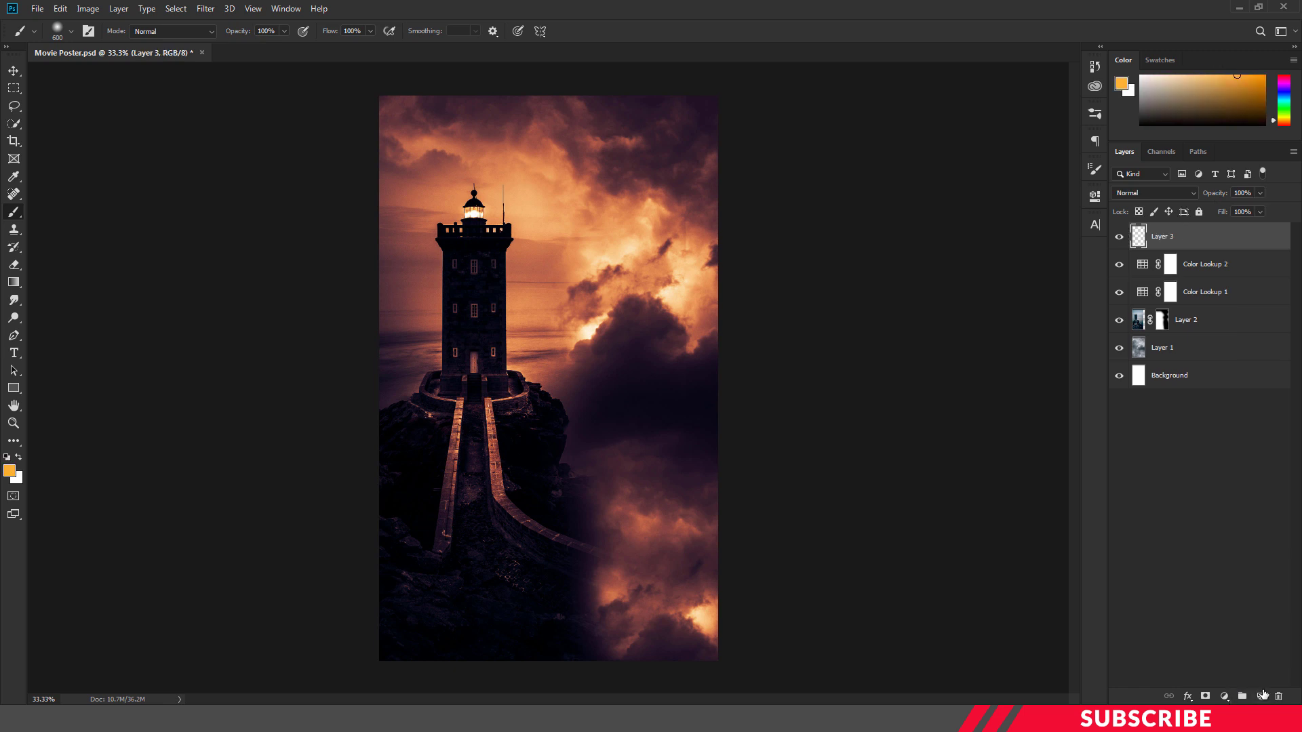
left_click(9, 470)
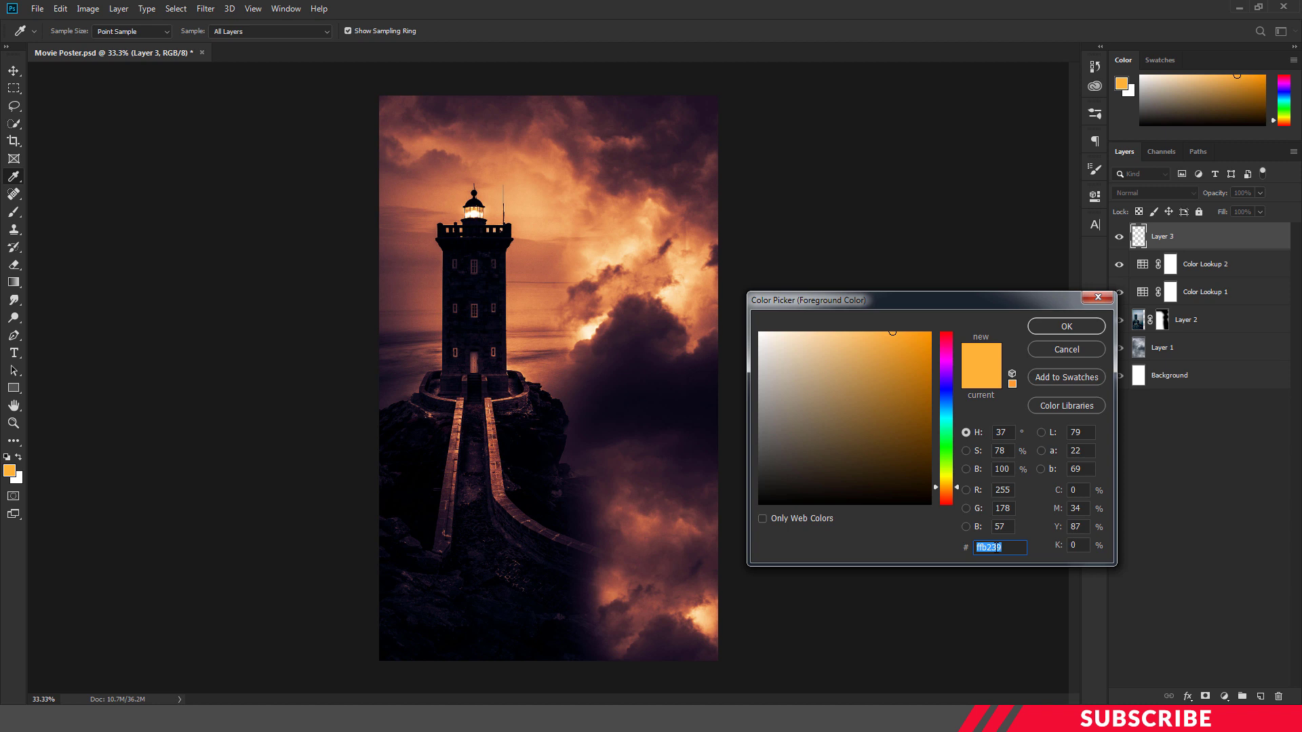
type("773")
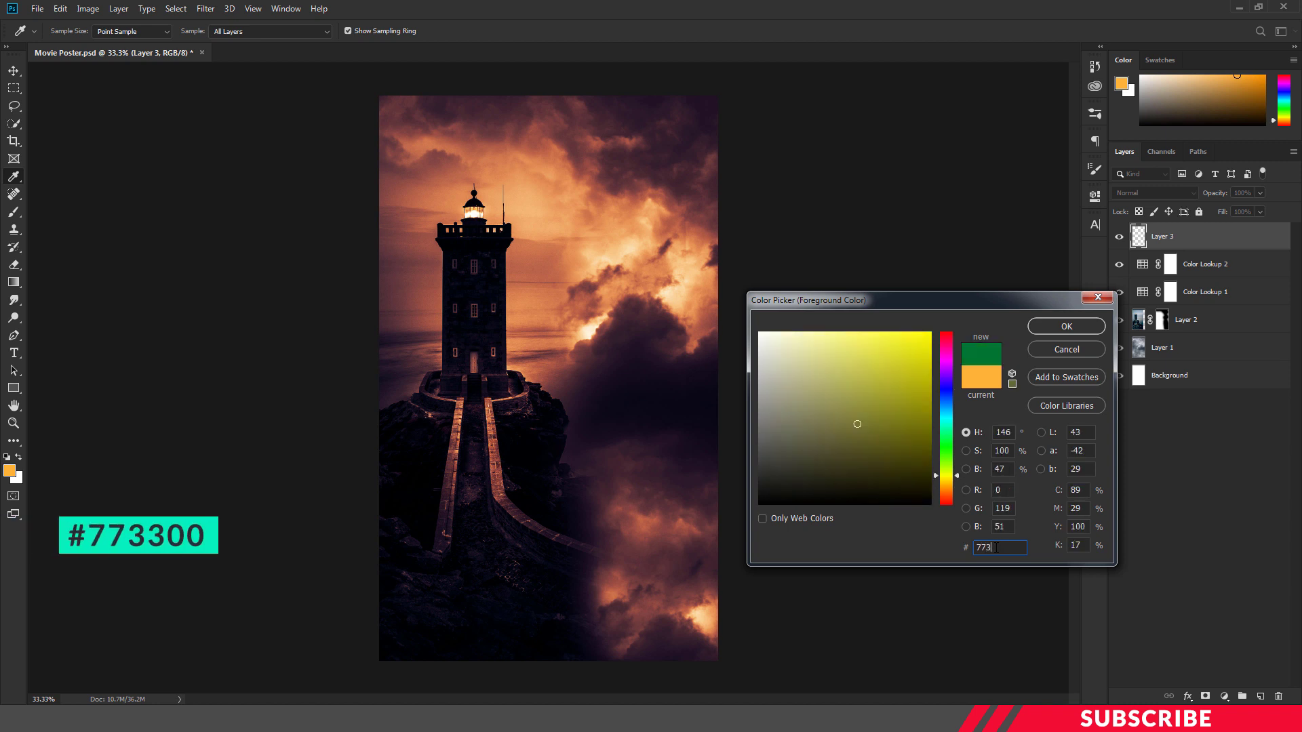
type("300")
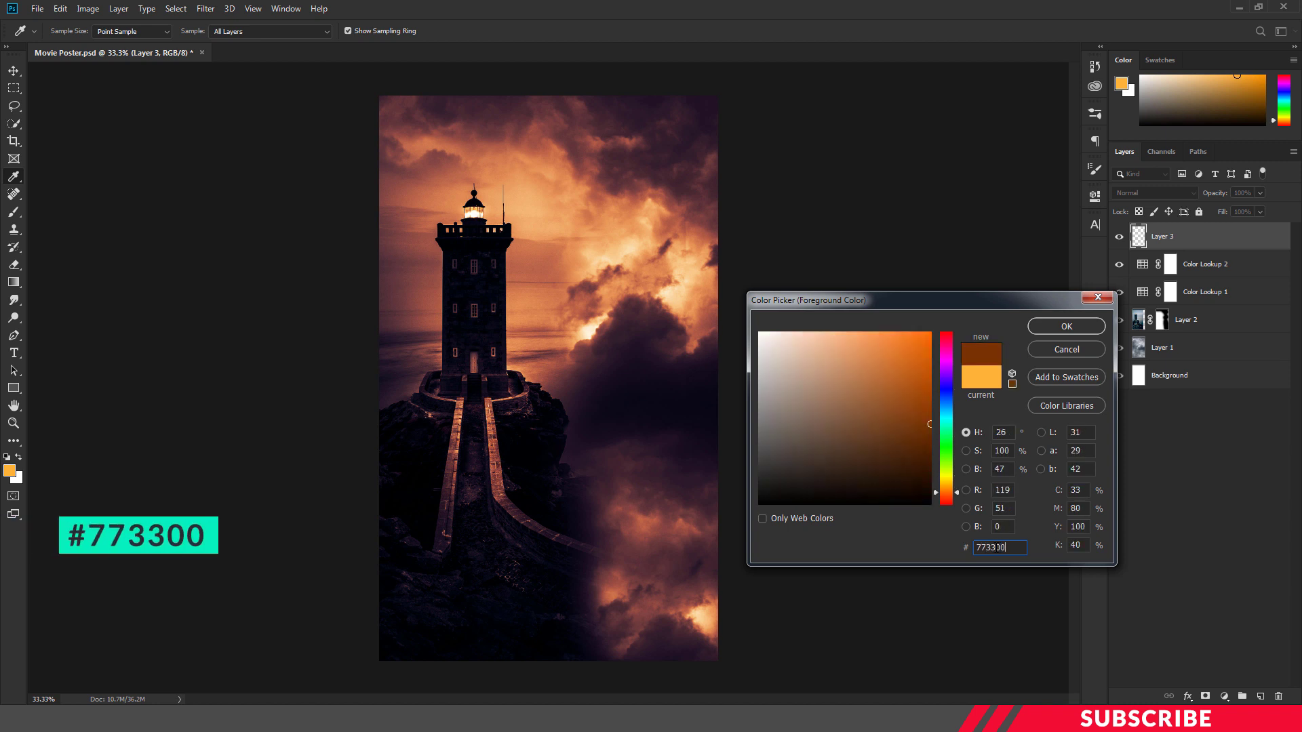
left_click(1068, 326)
- Set the new layer to Linear Dodge (Add) and paint a glow over the bright clouds with a 1200 px soft round brush
key("b")
left_click(70, 31)
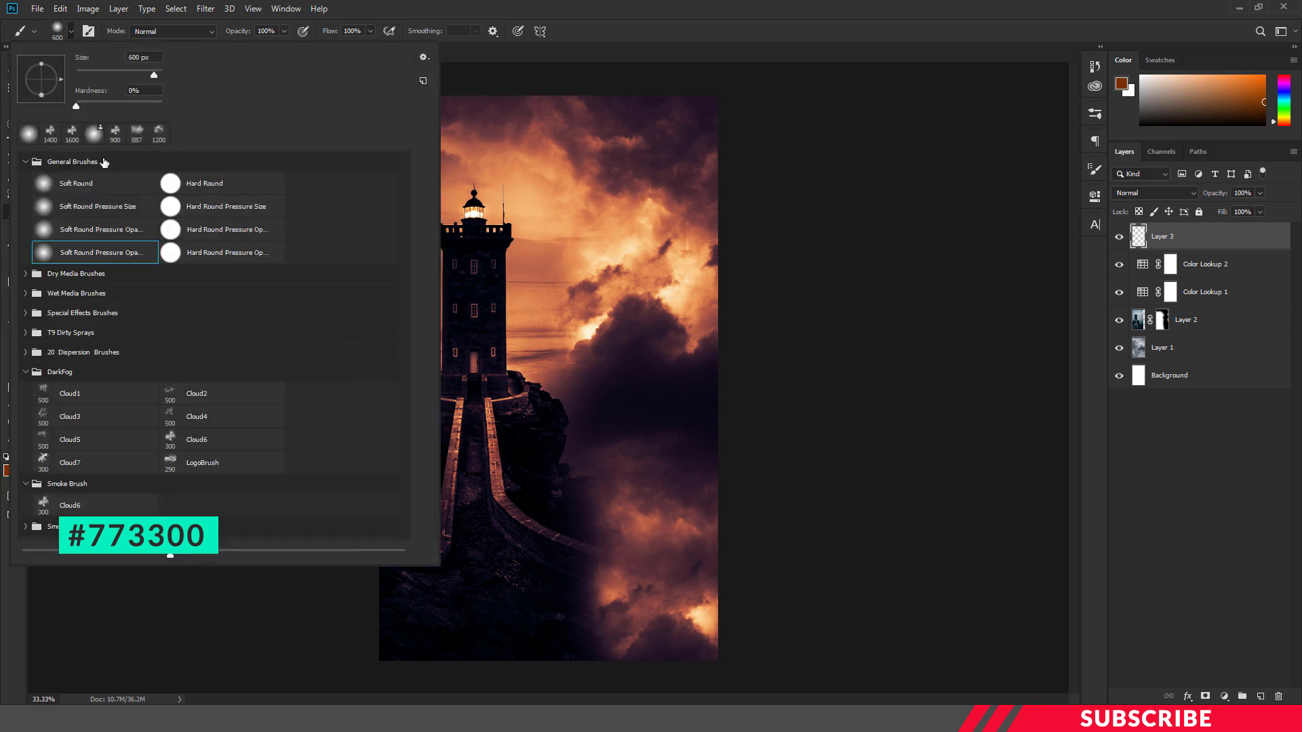
double_click(84, 252)
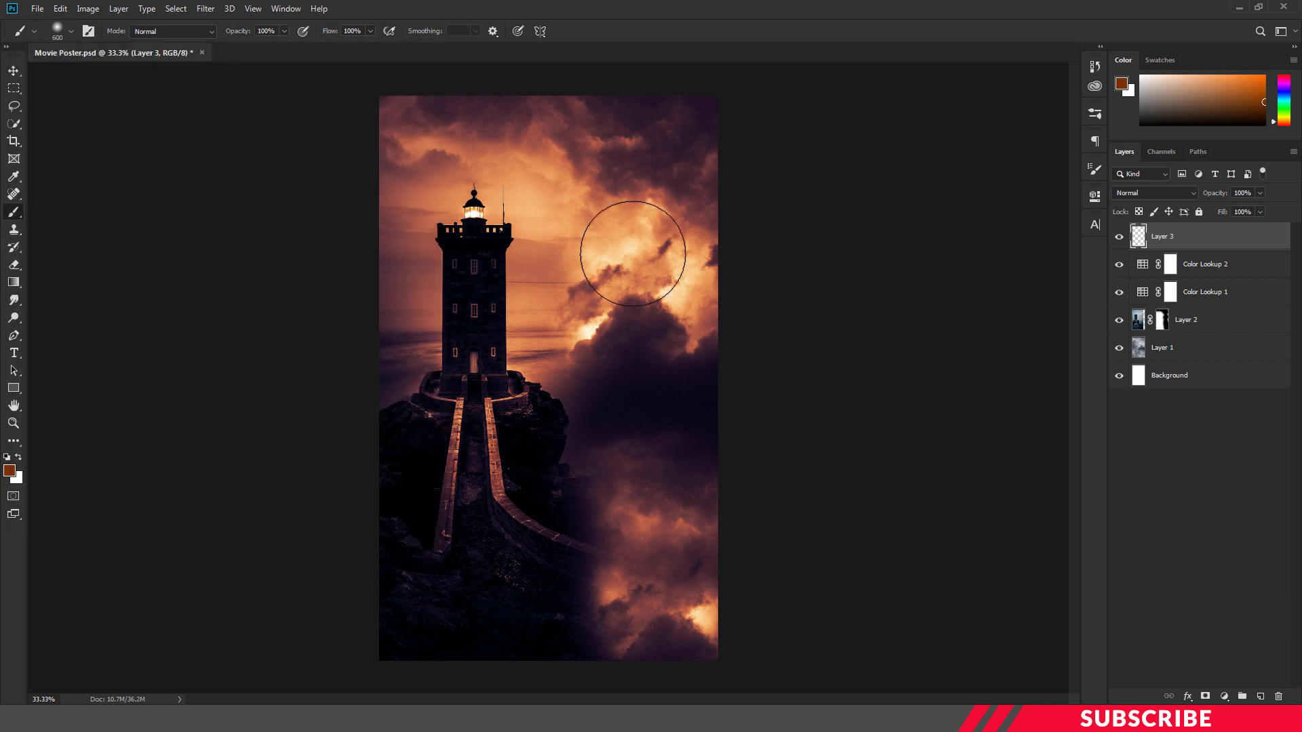
key("bracketright")
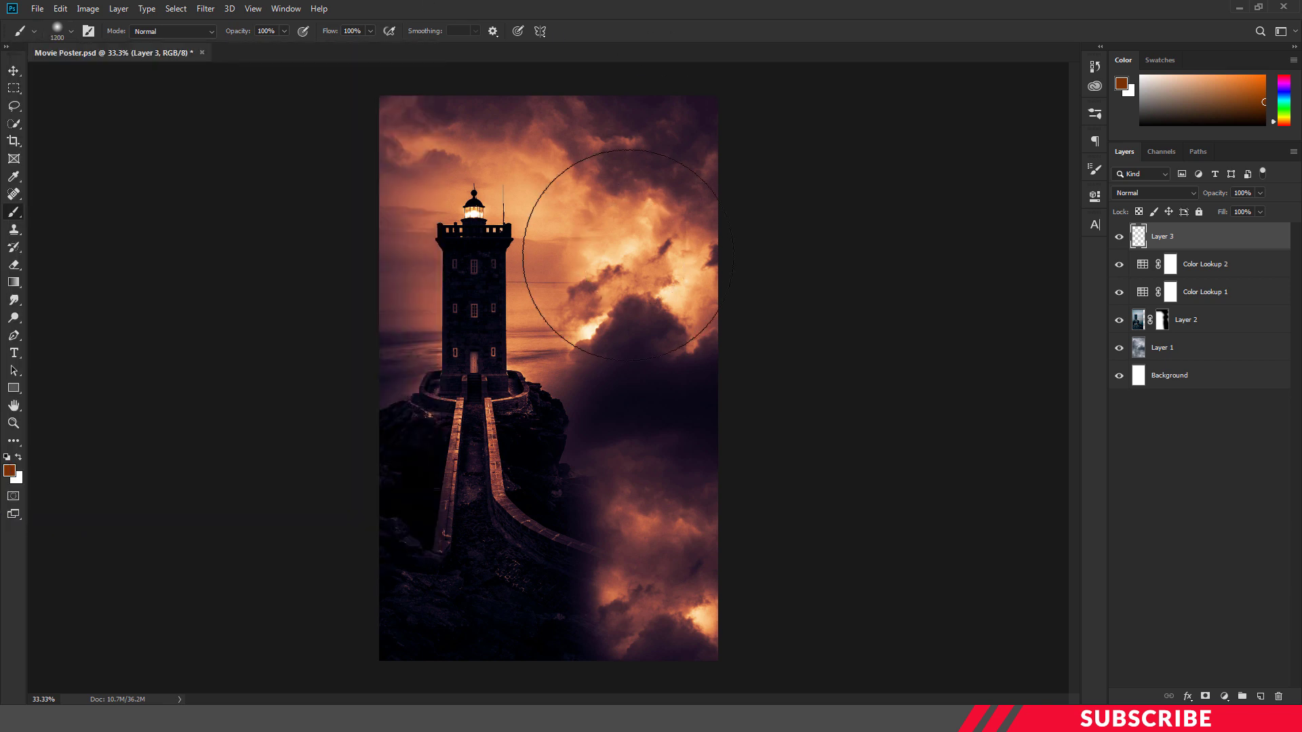
left_click(1154, 193)
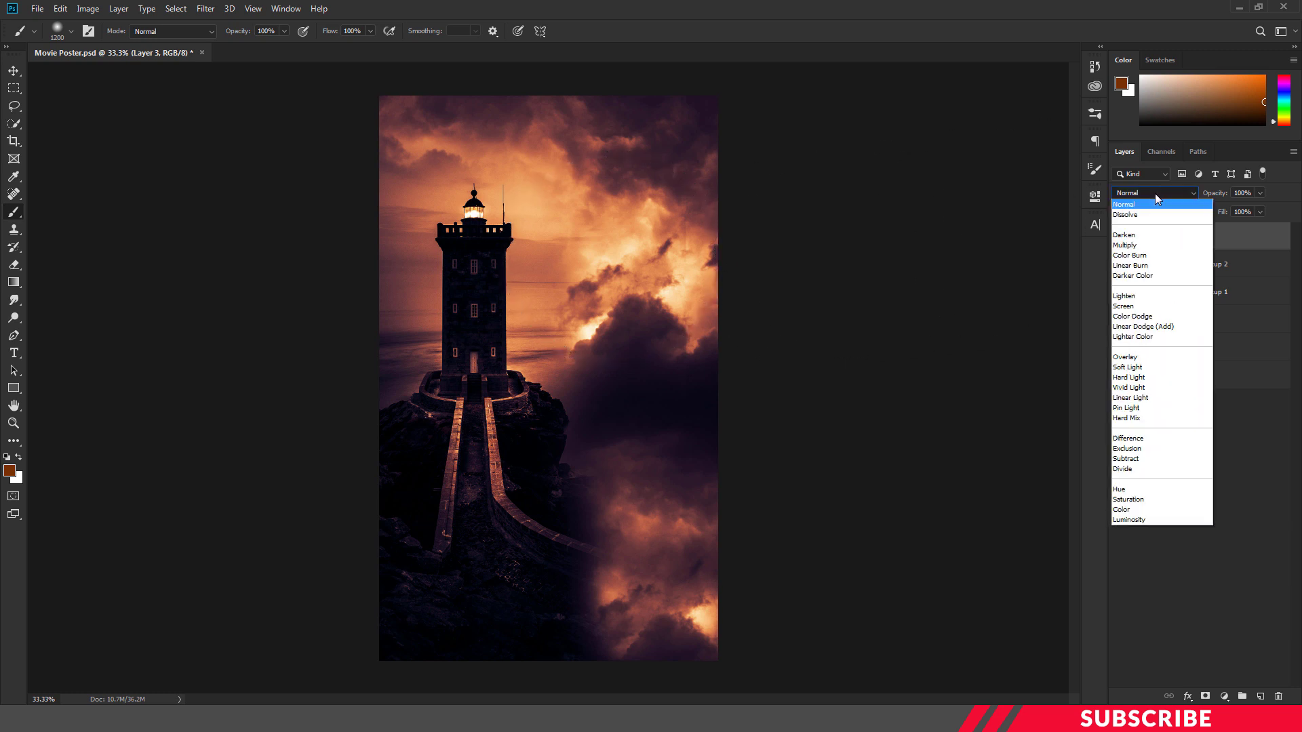
left_click(1153, 318)
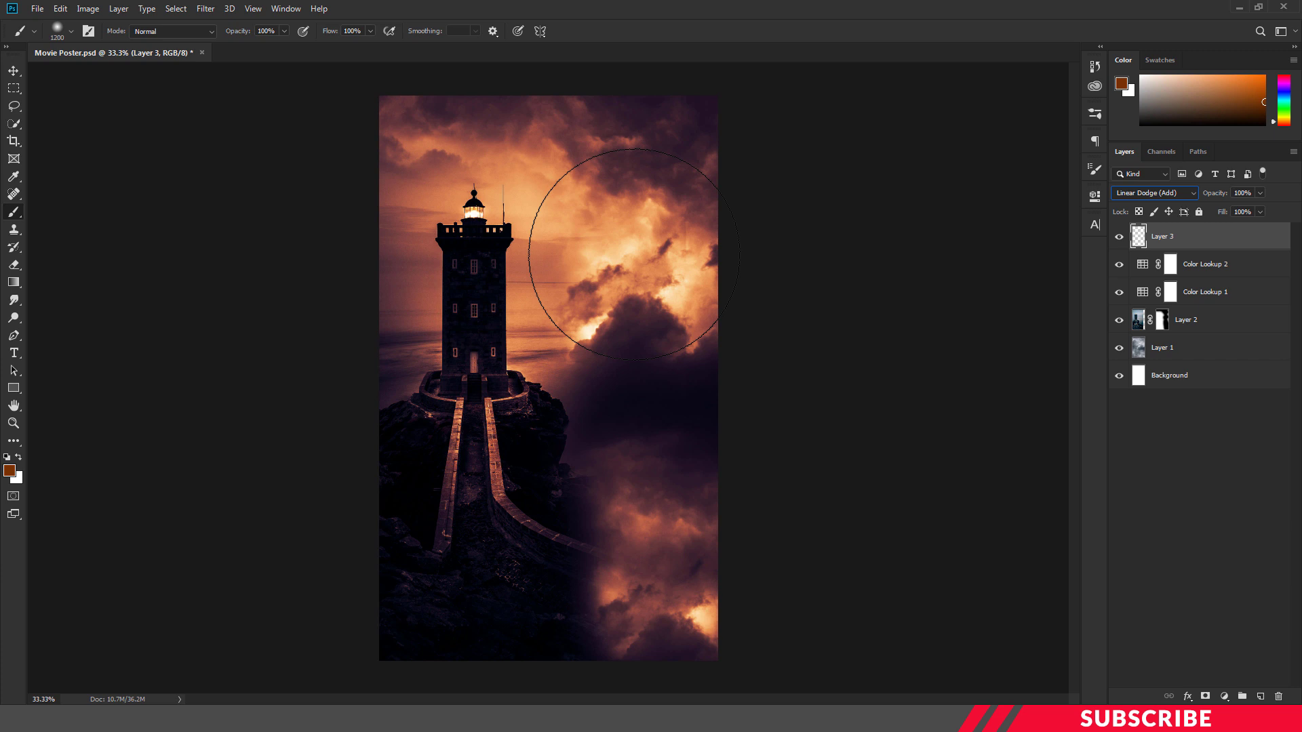
left_click(623, 259)
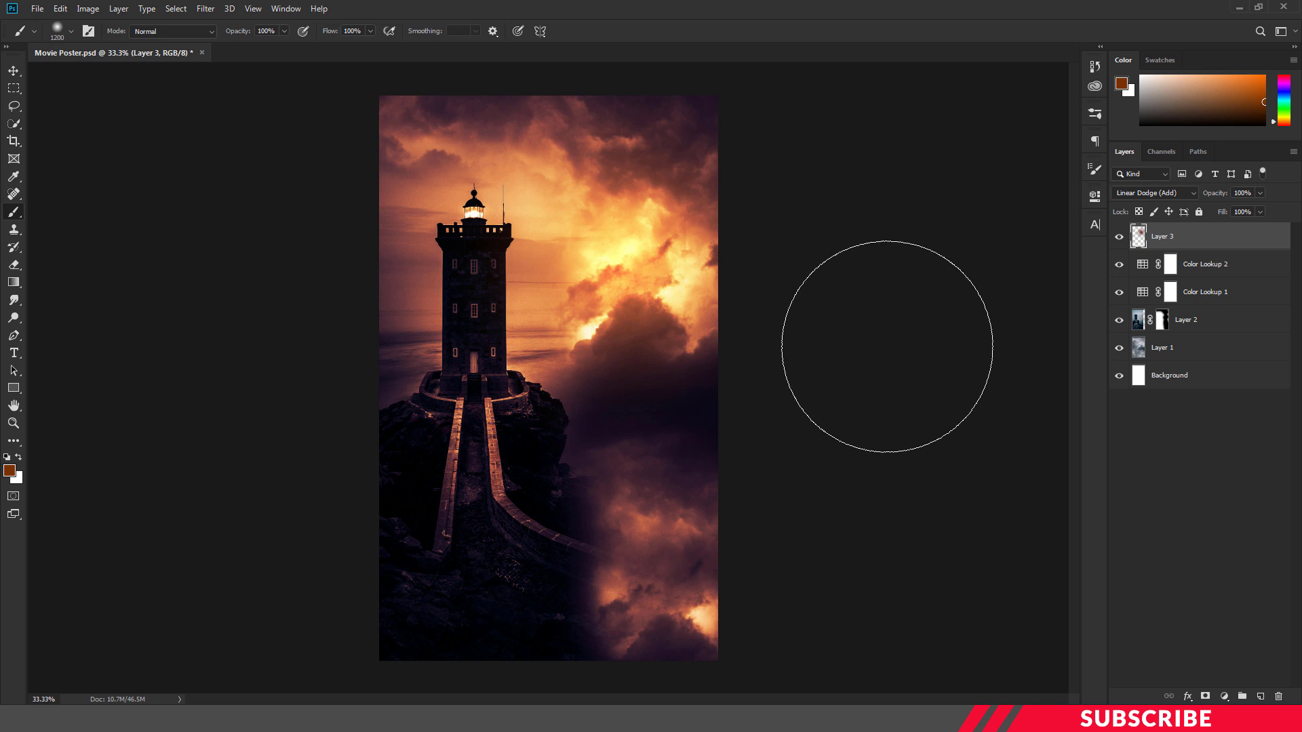
- Switch to the PTE27 folder and open Image-3.png, the picture of the woman, in Photoshop
left_click(12, 70)
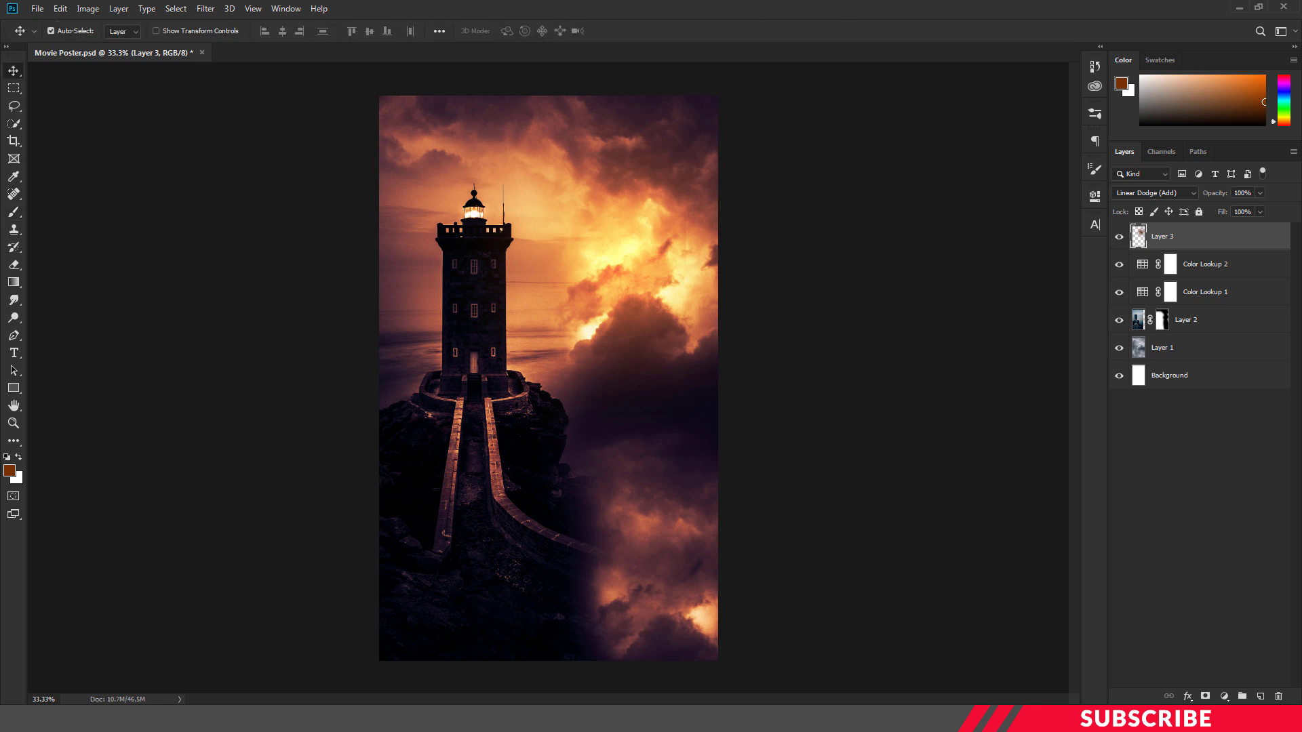
key("alt+Tab")
left_click(506, 263)
right_click(506, 263)
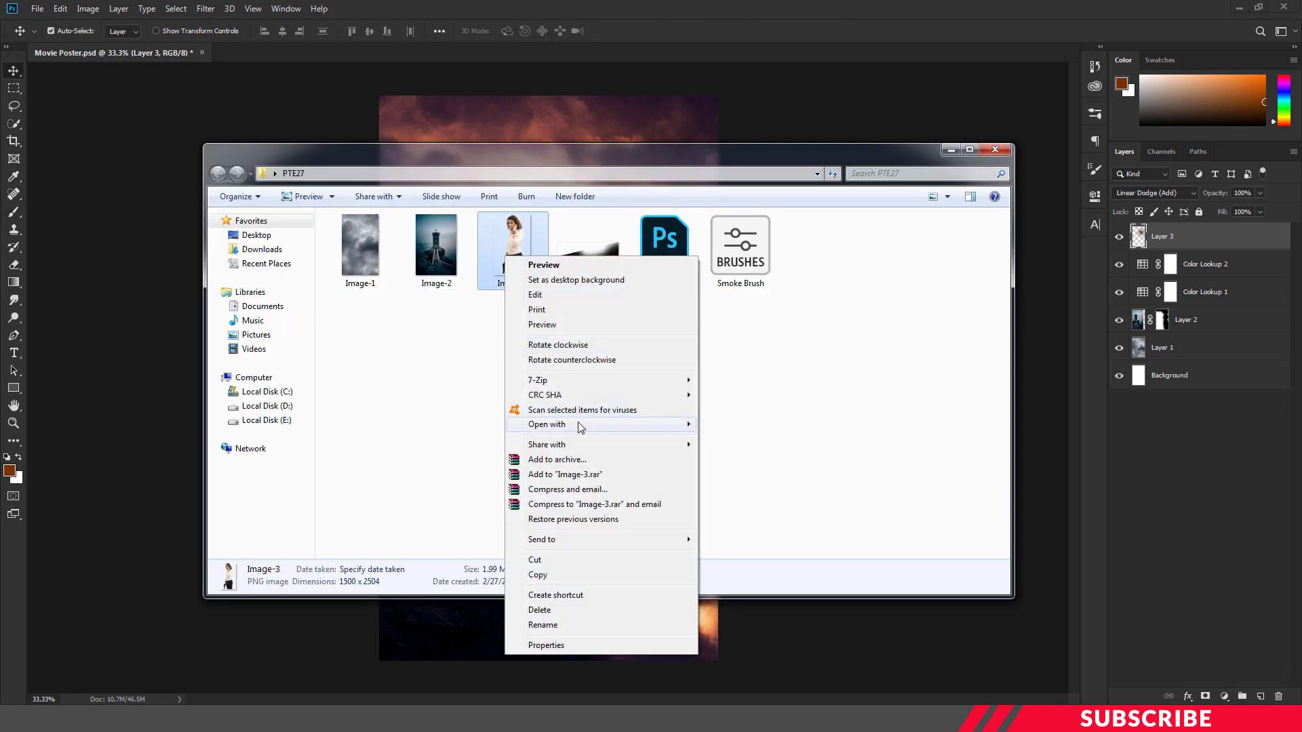
mouse_move(582, 427)
left_click(760, 424)
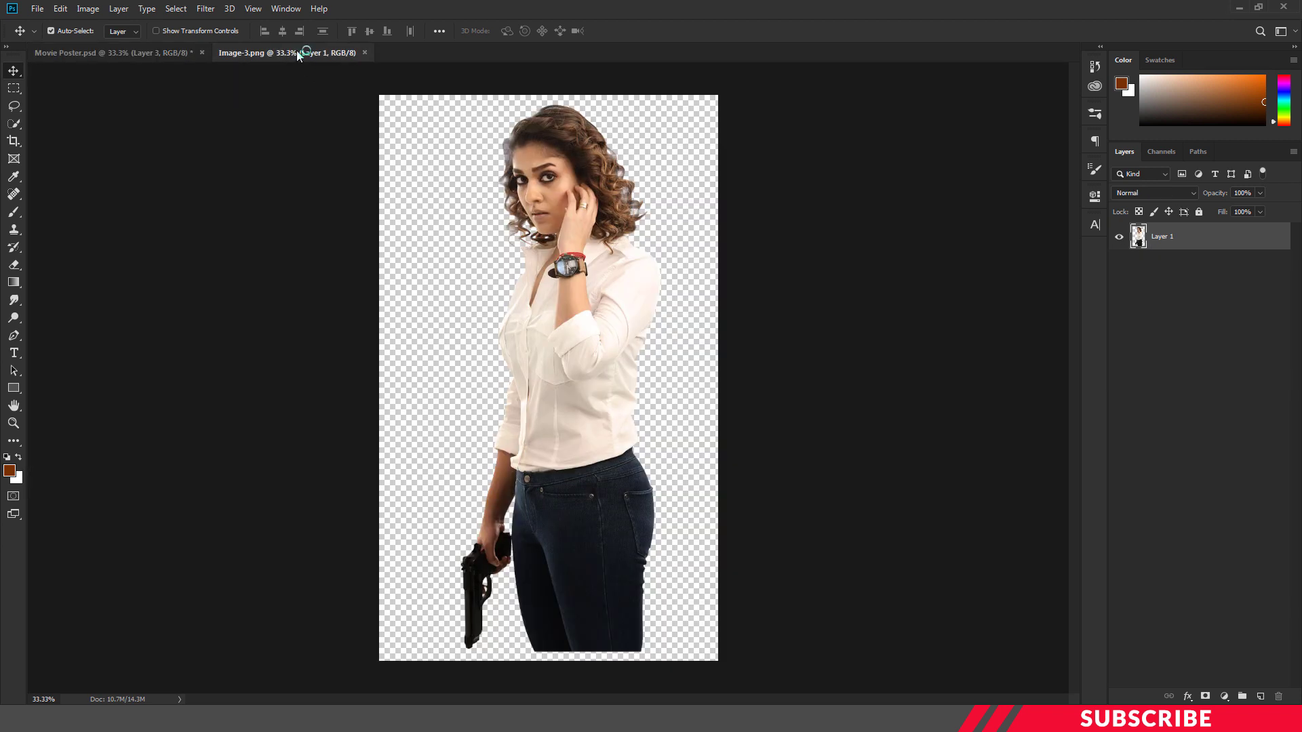
- Bring the woman from Image-3.png into Movie Poster.psd as a new top layer and close the source image
left_click_drag(295, 50, 631, 175)
key("ctrl+w")
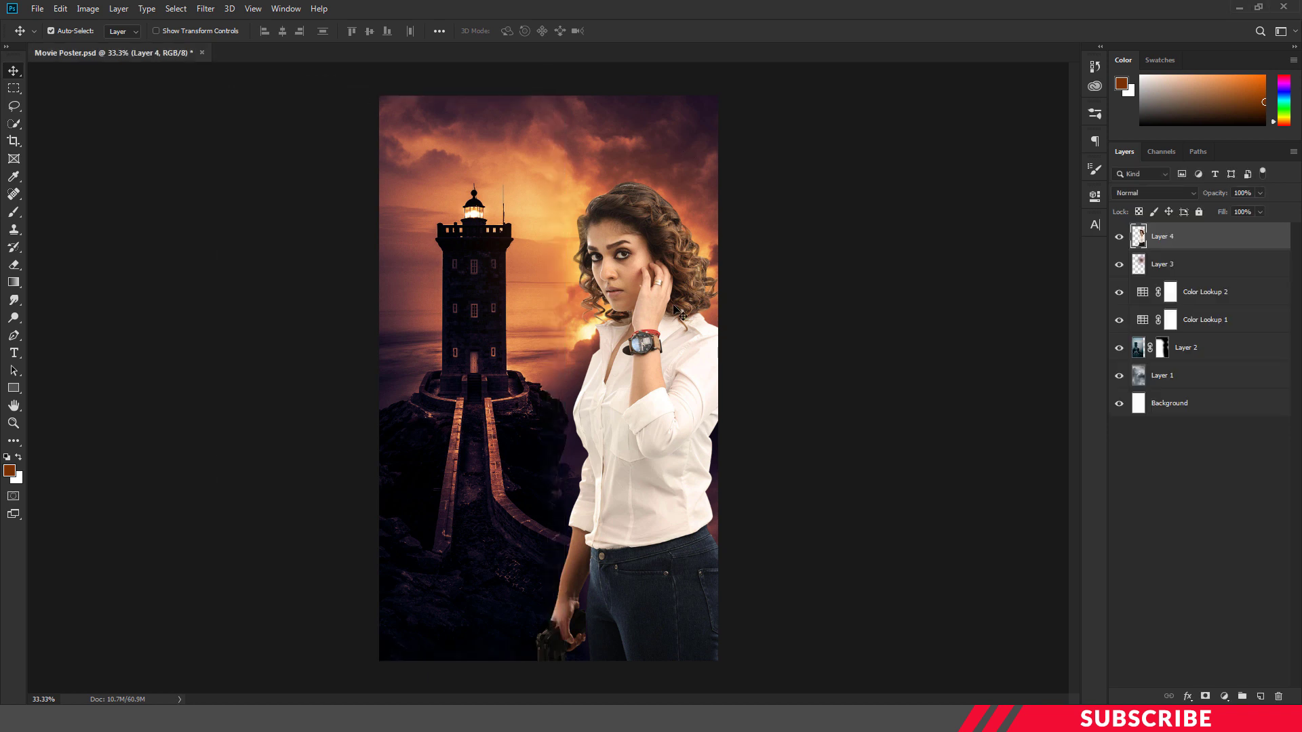
- Move the woman up and left so she stands beside the lighthouse, then nudge her slightly further left
left_click_drag(656, 362, 629, 296)
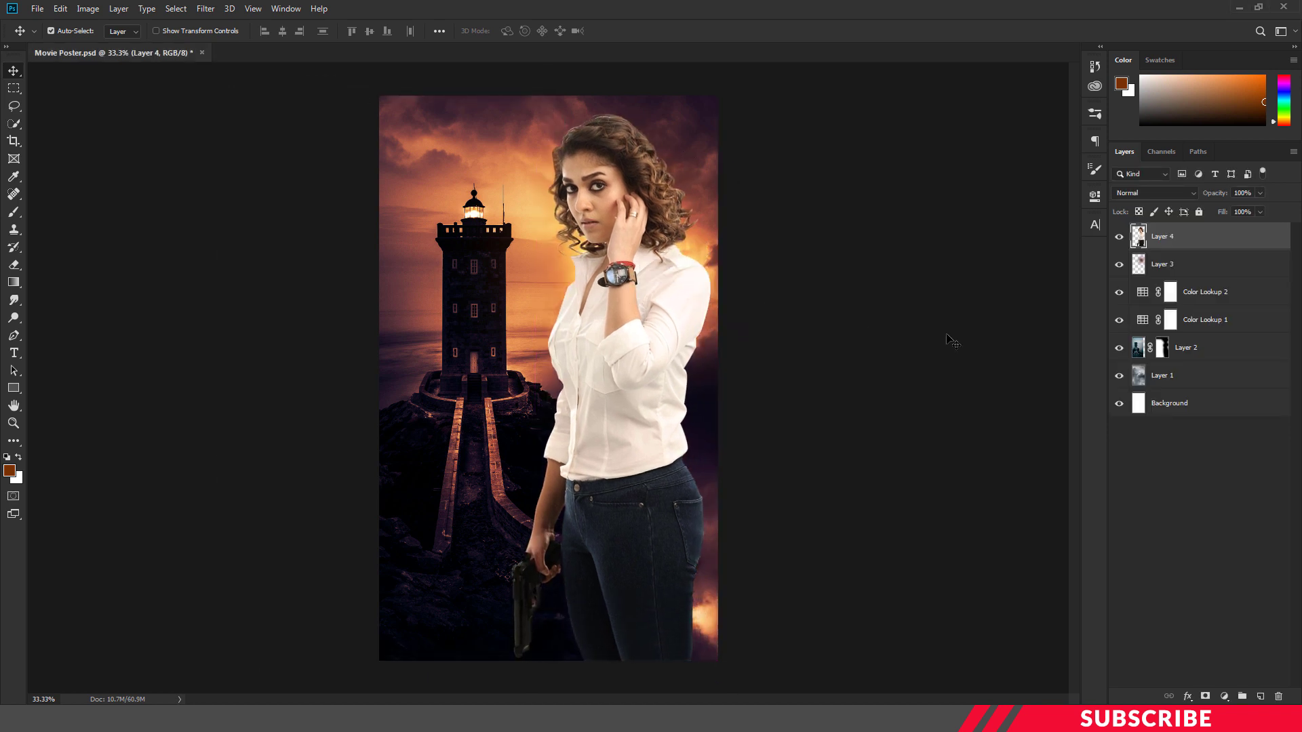
key("Left")
key("Left")
key("Left")
key("Left")
key("Left")
key("Left")
key("Left")
key("Left")
key("Left")
key("Left")
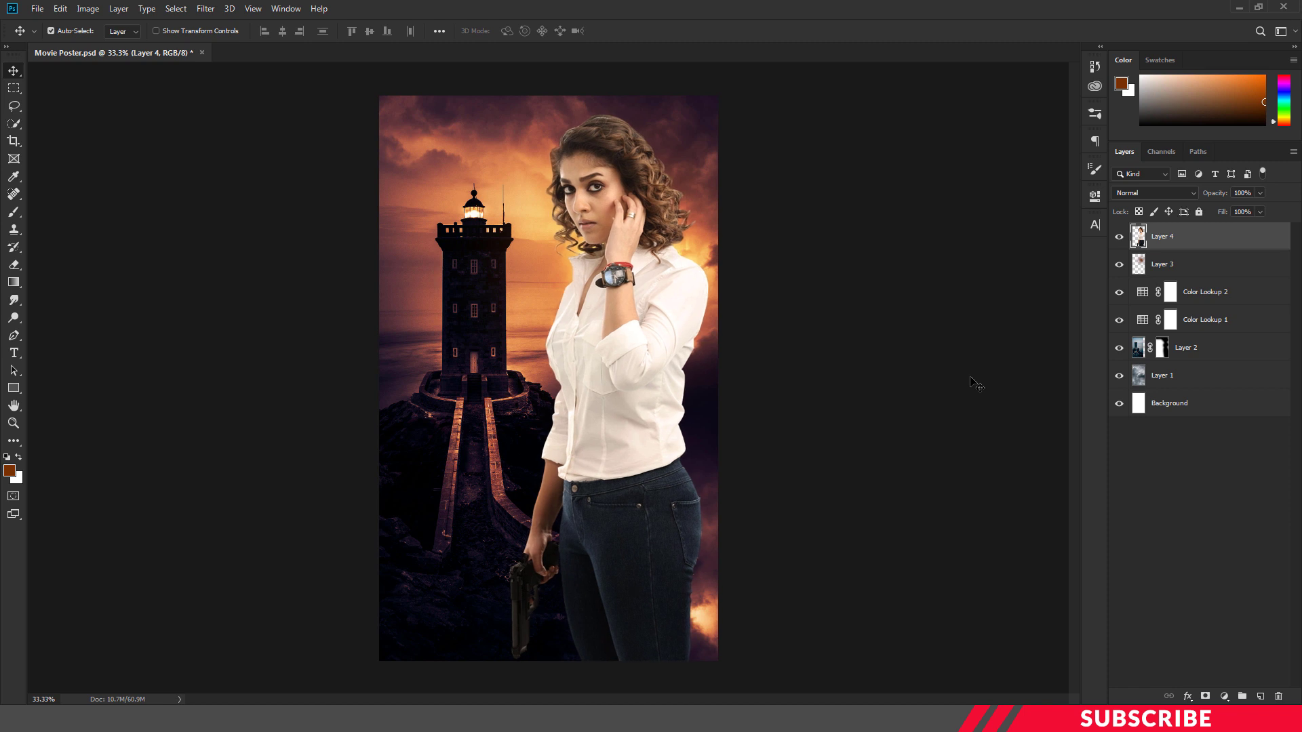
key("Left")
key("Left")
key("Left")
key("Left")
key("Left")
key("Left")
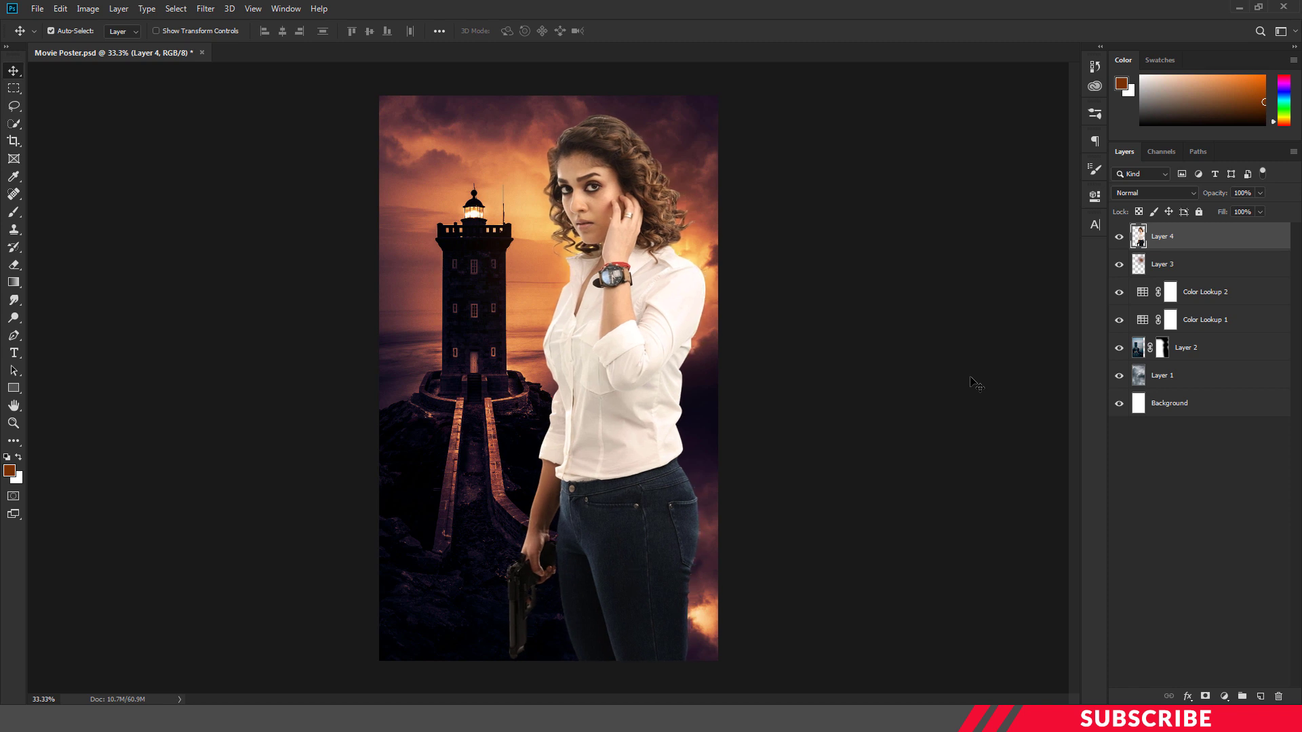
- Nudge the woman a little more to the left
key("Left")
key("Left")
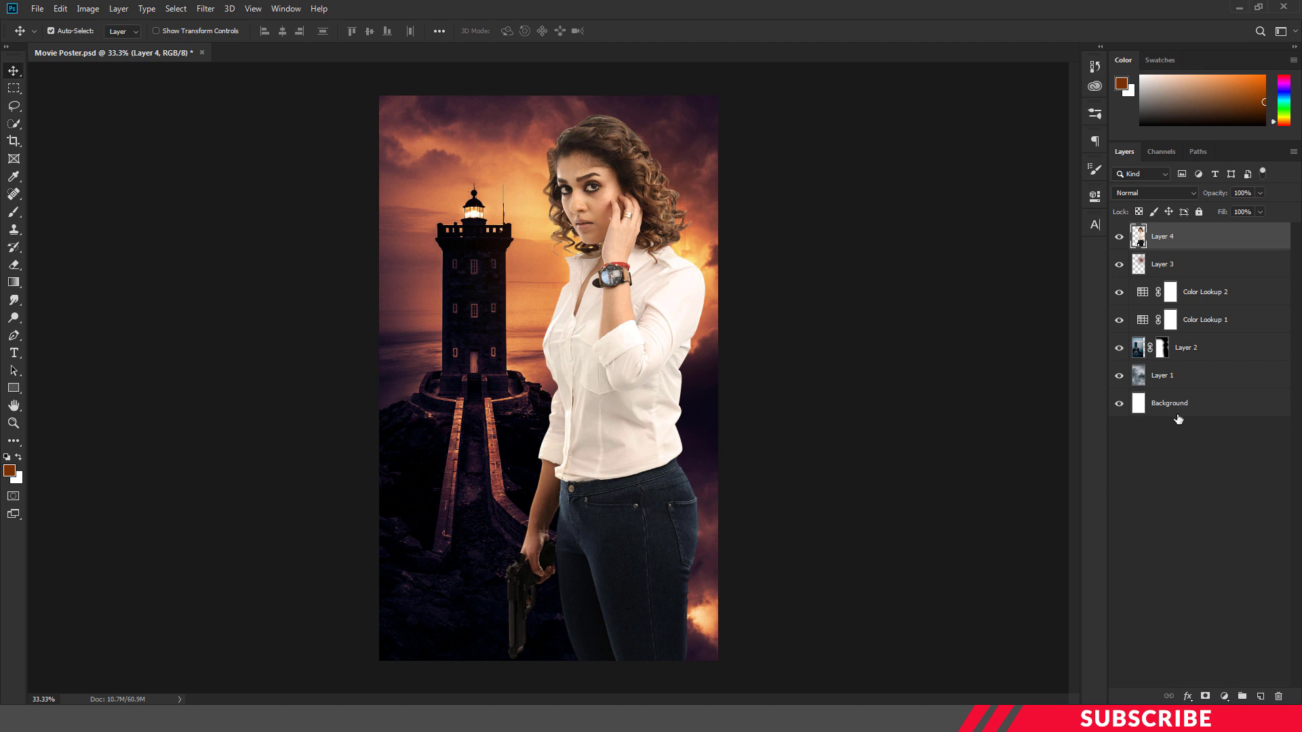
- Add a Gradient Map adjustment layer above the woman and clip it to her layer
left_click(1224, 697)
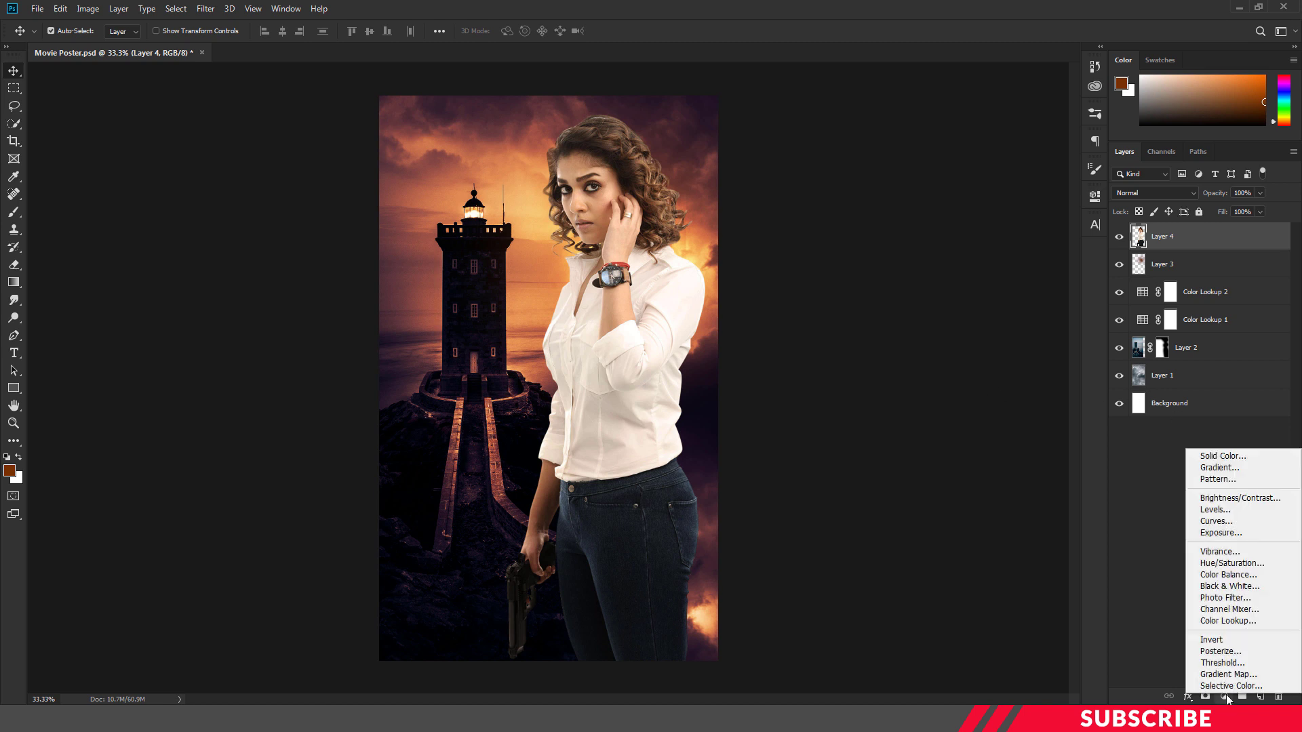
left_click(1228, 675)
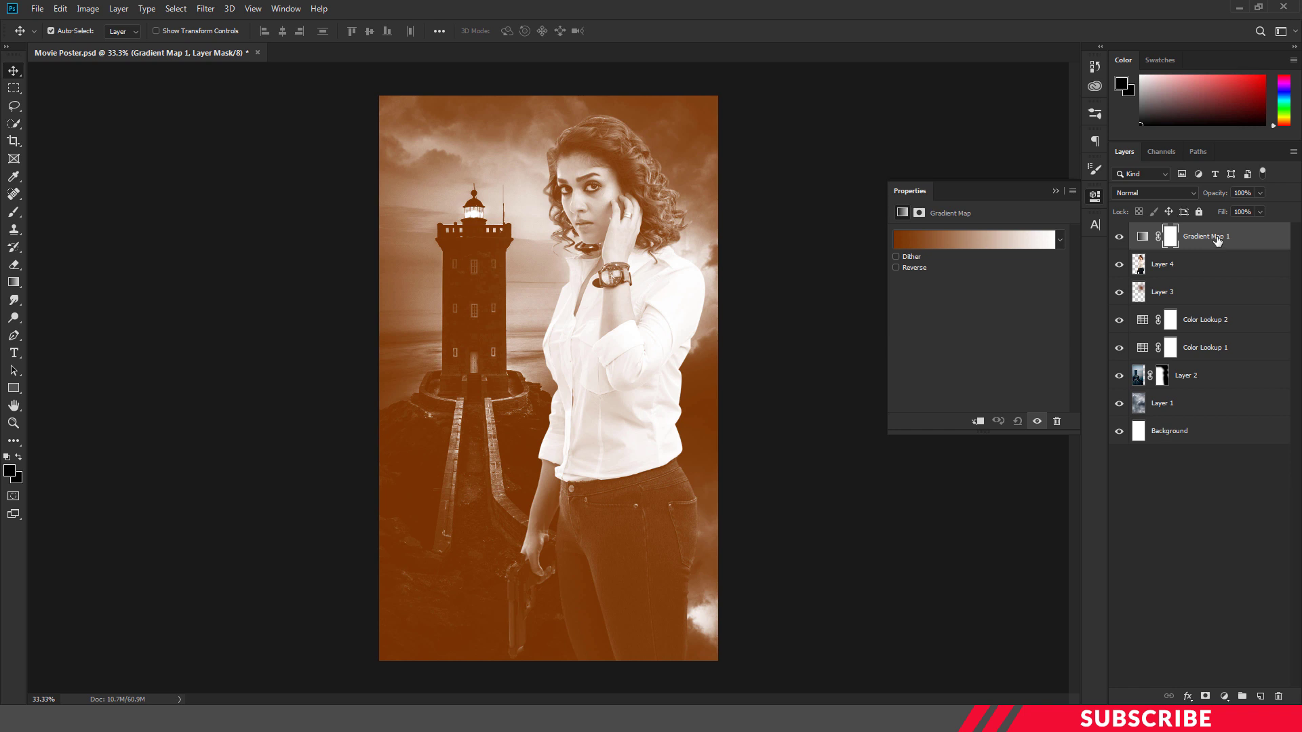
right_click(1218, 241)
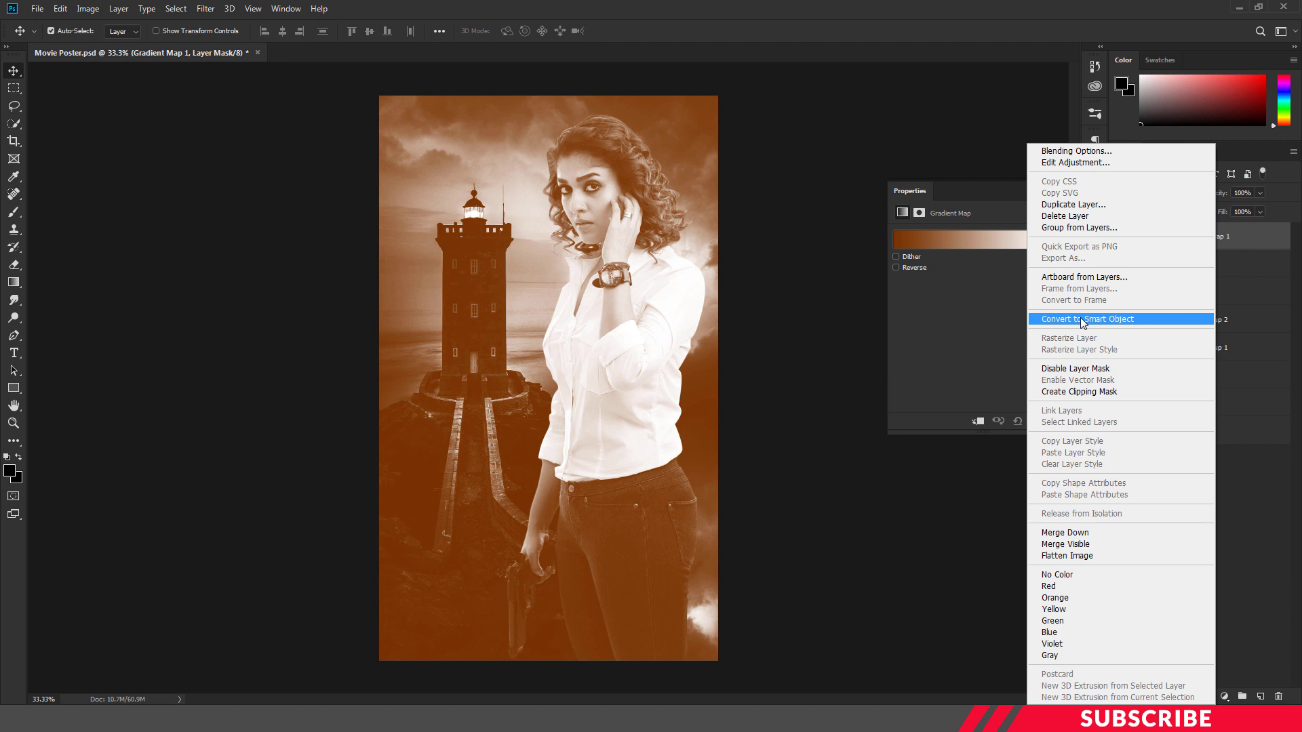
left_click(1093, 392)
left_click(1096, 193)
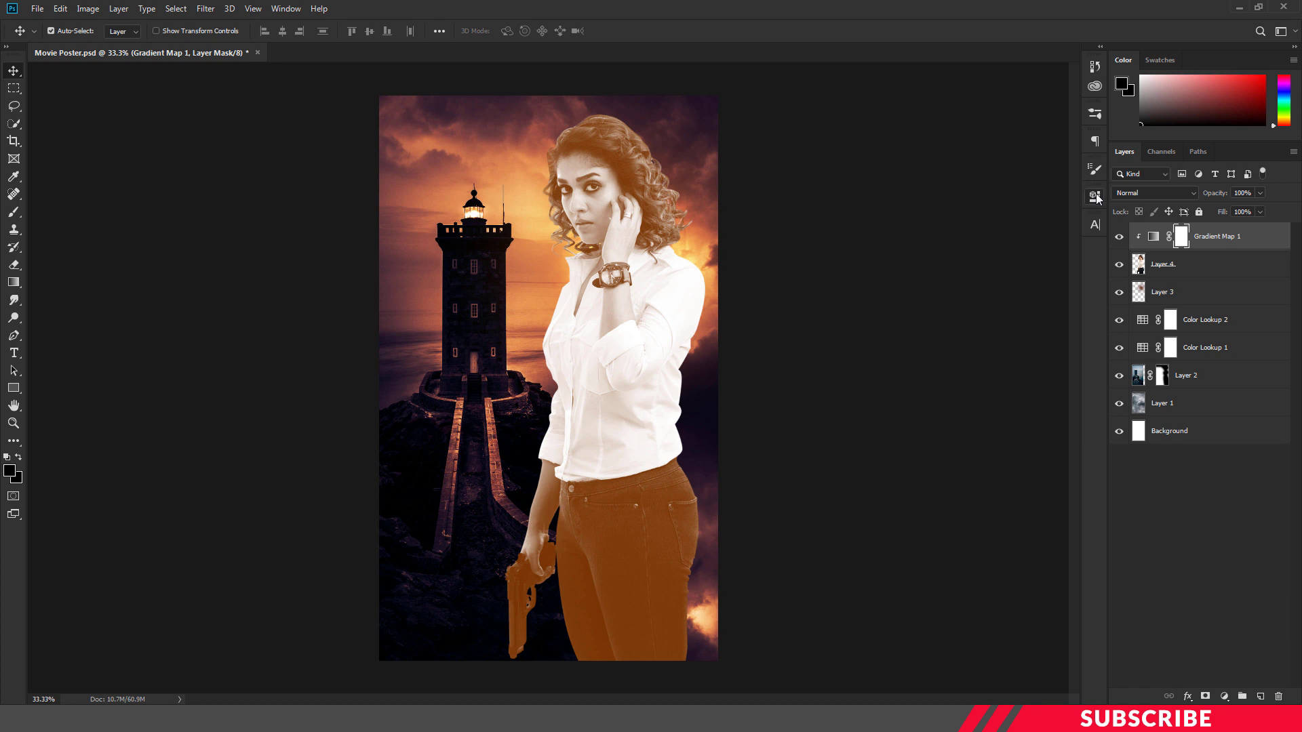
- Change the gradient map's colors to the Violet, Orange preset
left_click(1146, 237)
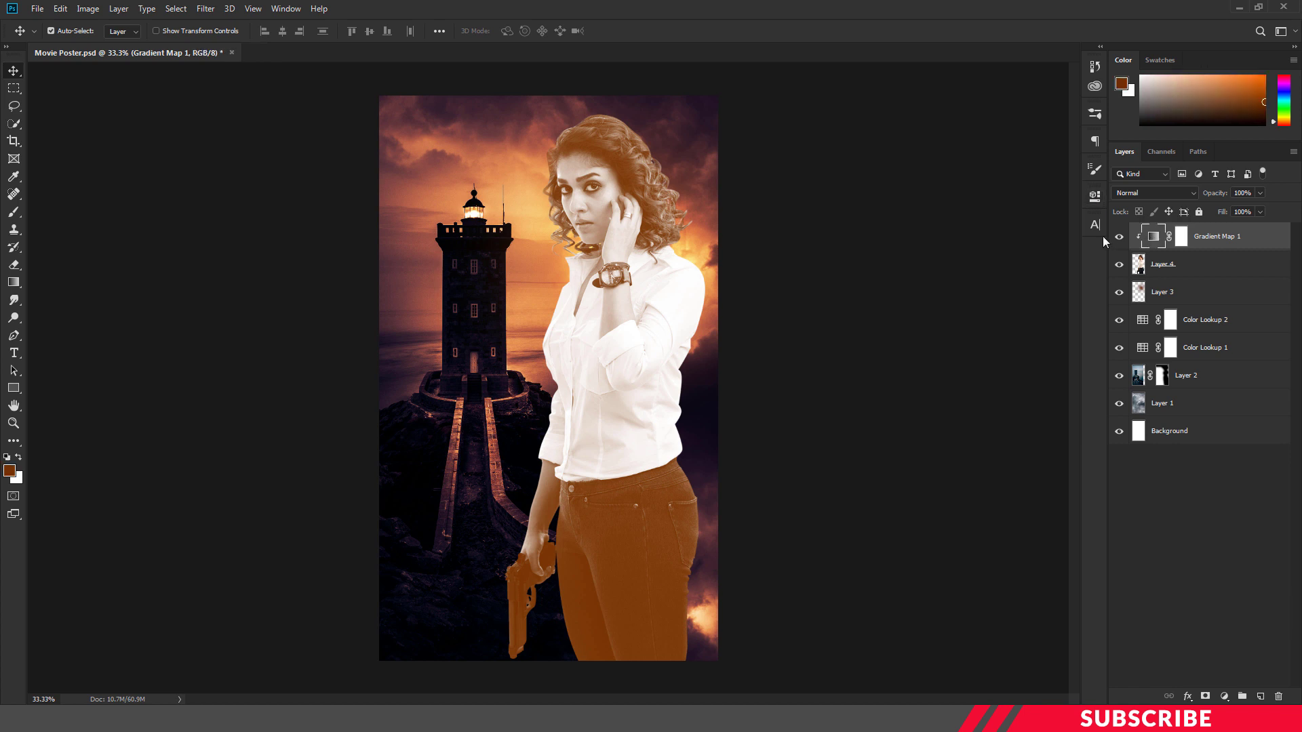
double_click(1152, 237)
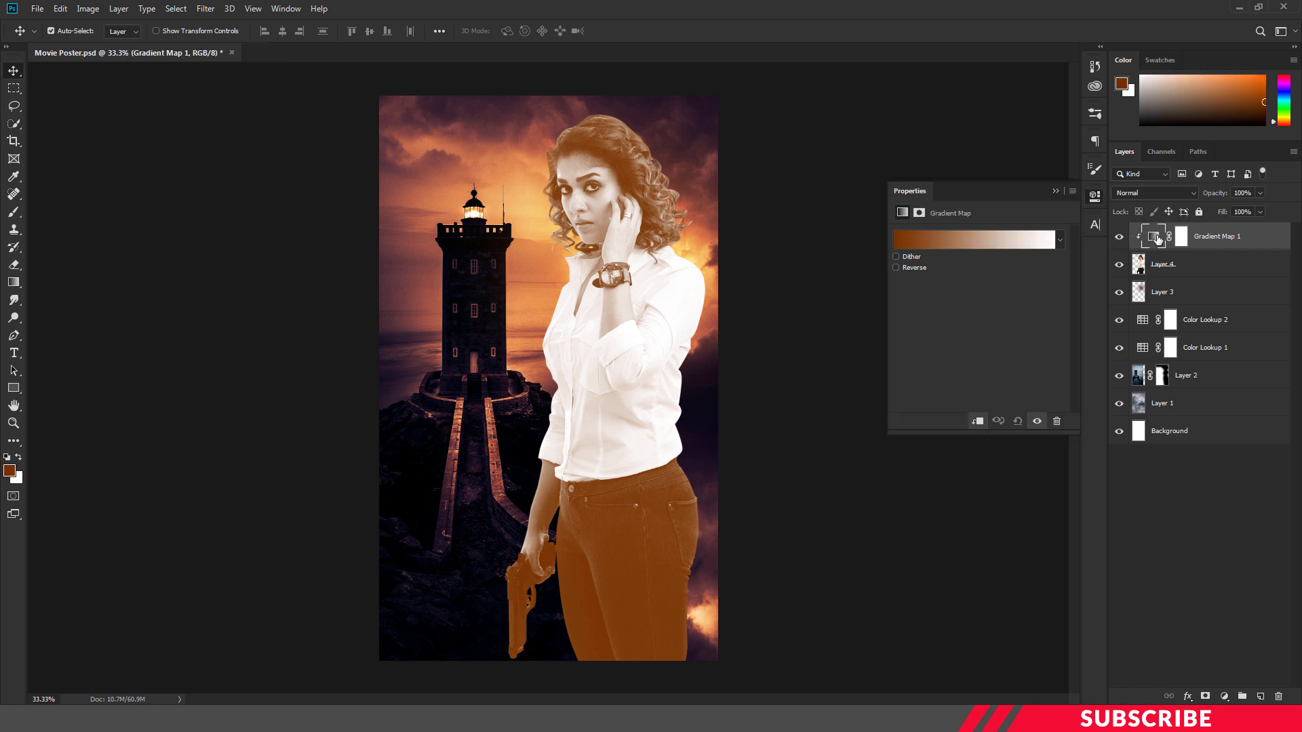
left_click(987, 241)
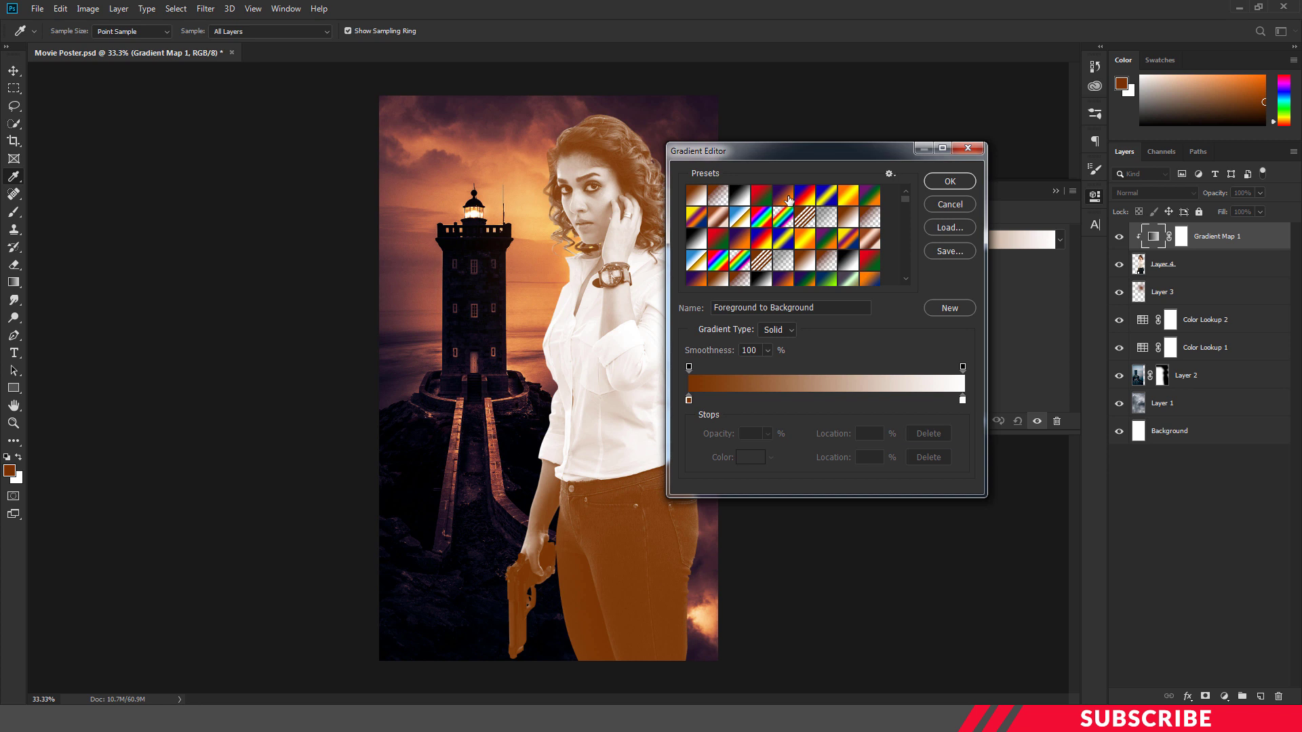
left_click(788, 199)
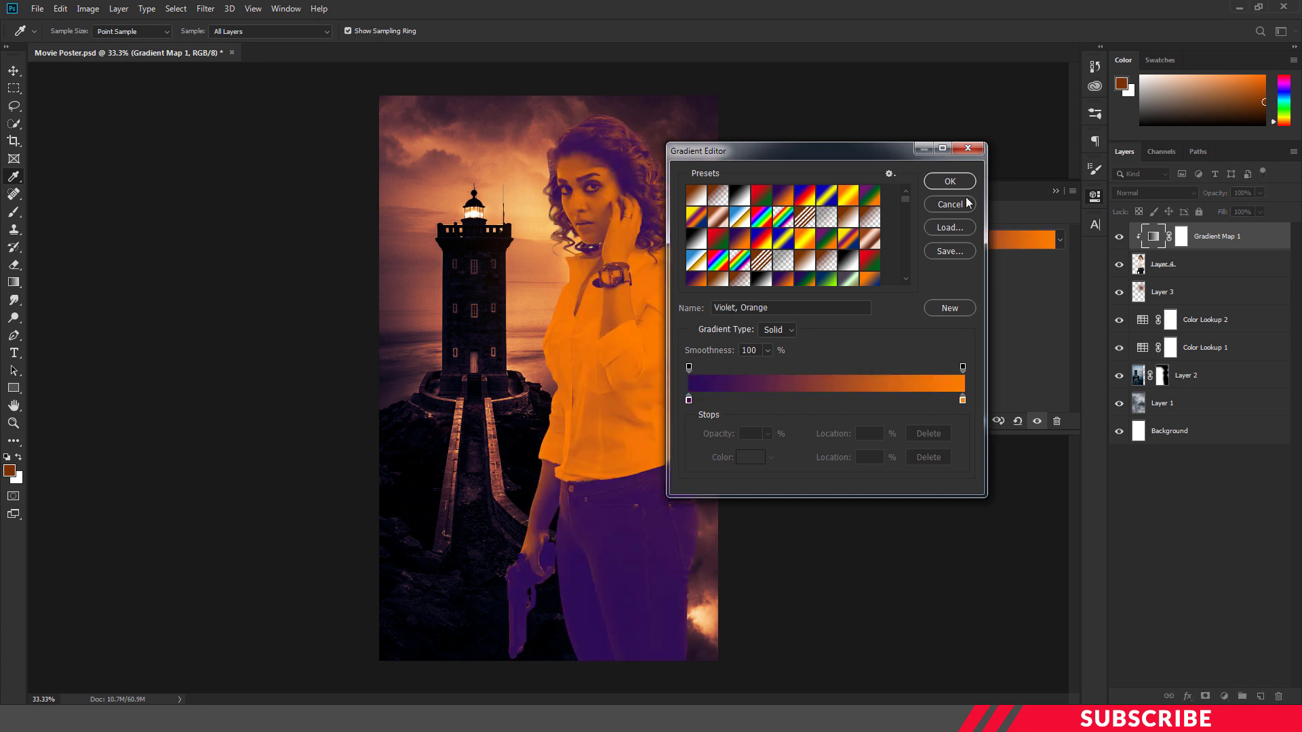
left_click(950, 181)
left_click(1095, 197)
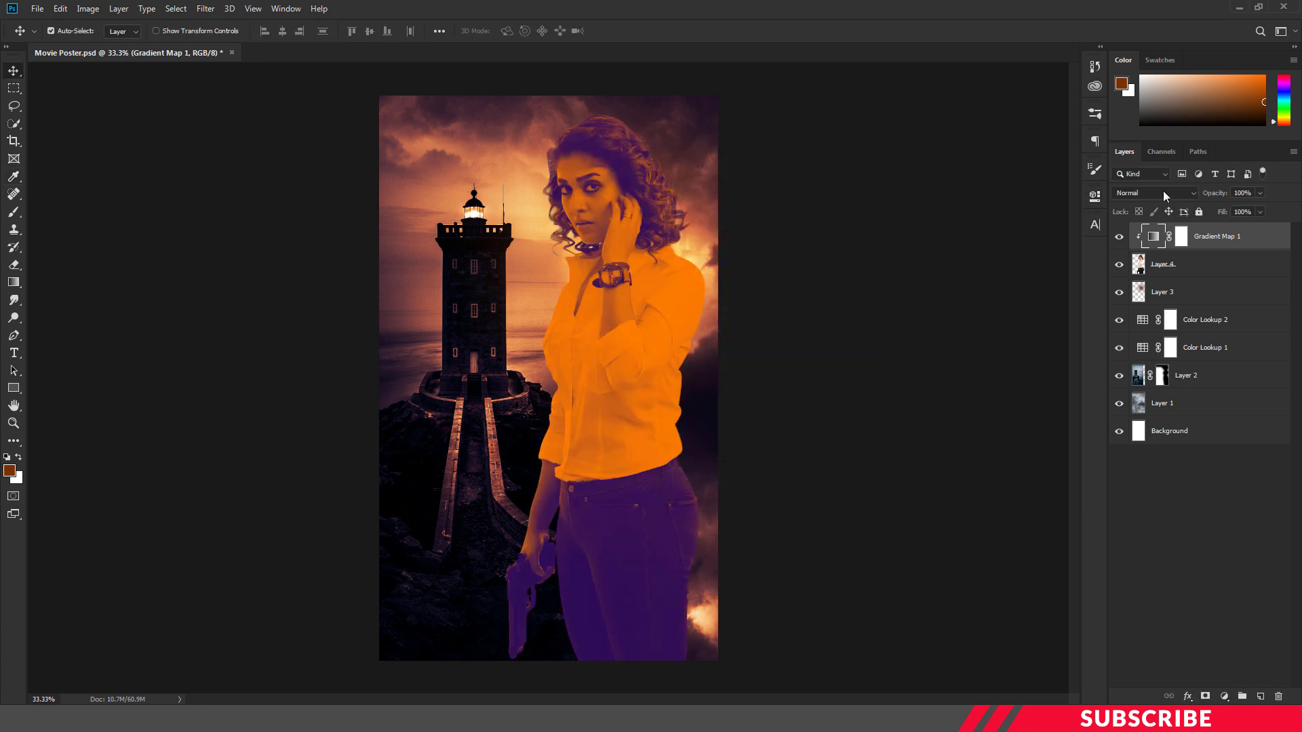
- Set the gradient map layer to Soft Light blending at 30% opacity
left_click(1163, 193)
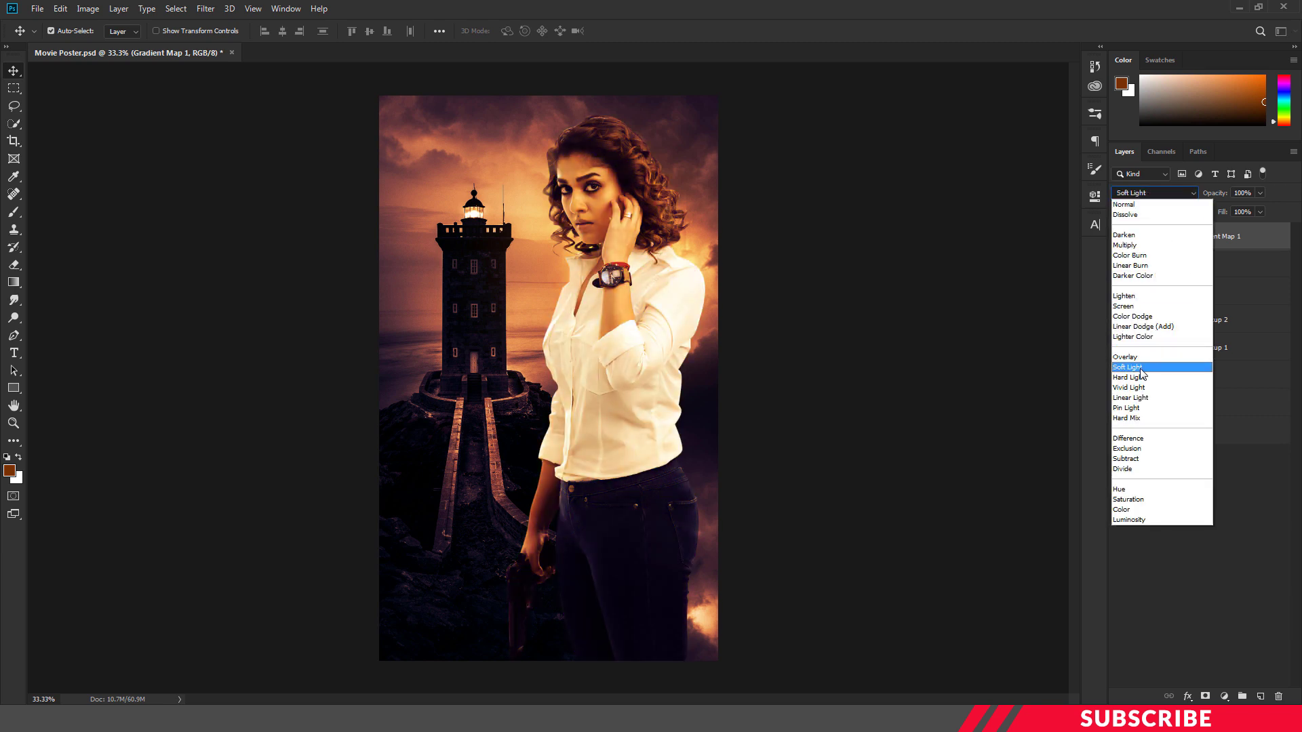
left_click(1153, 351)
left_click(1251, 193)
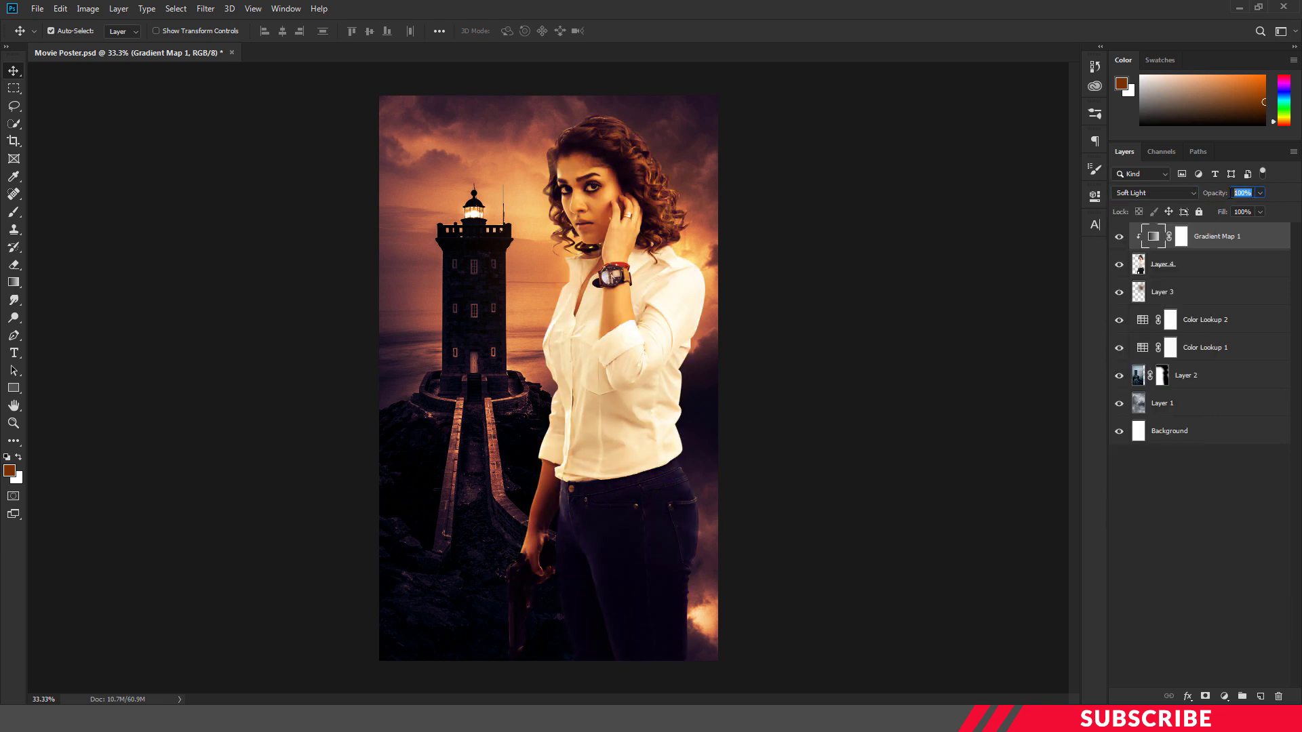
type("30")
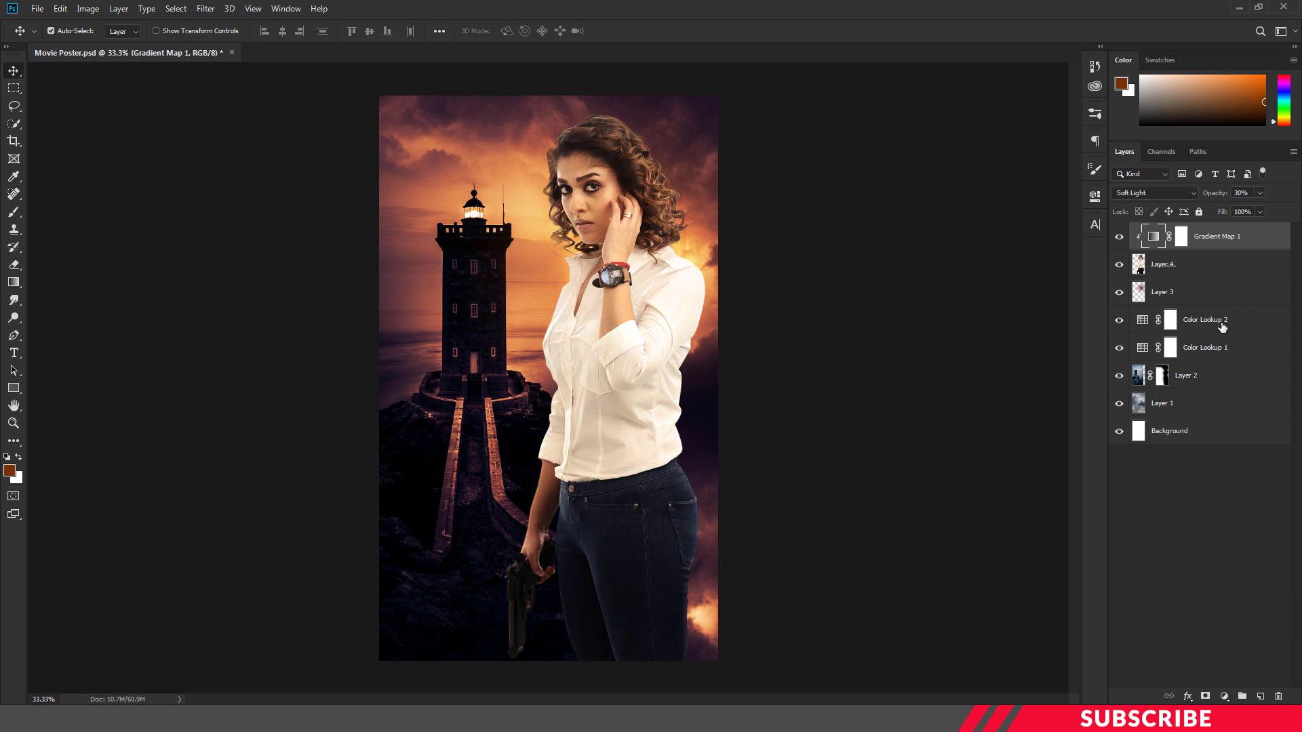
- Add a Brightness/Contrast adjustment clipped to the woman's layer and set its brightness to -15
left_click(1224, 696)
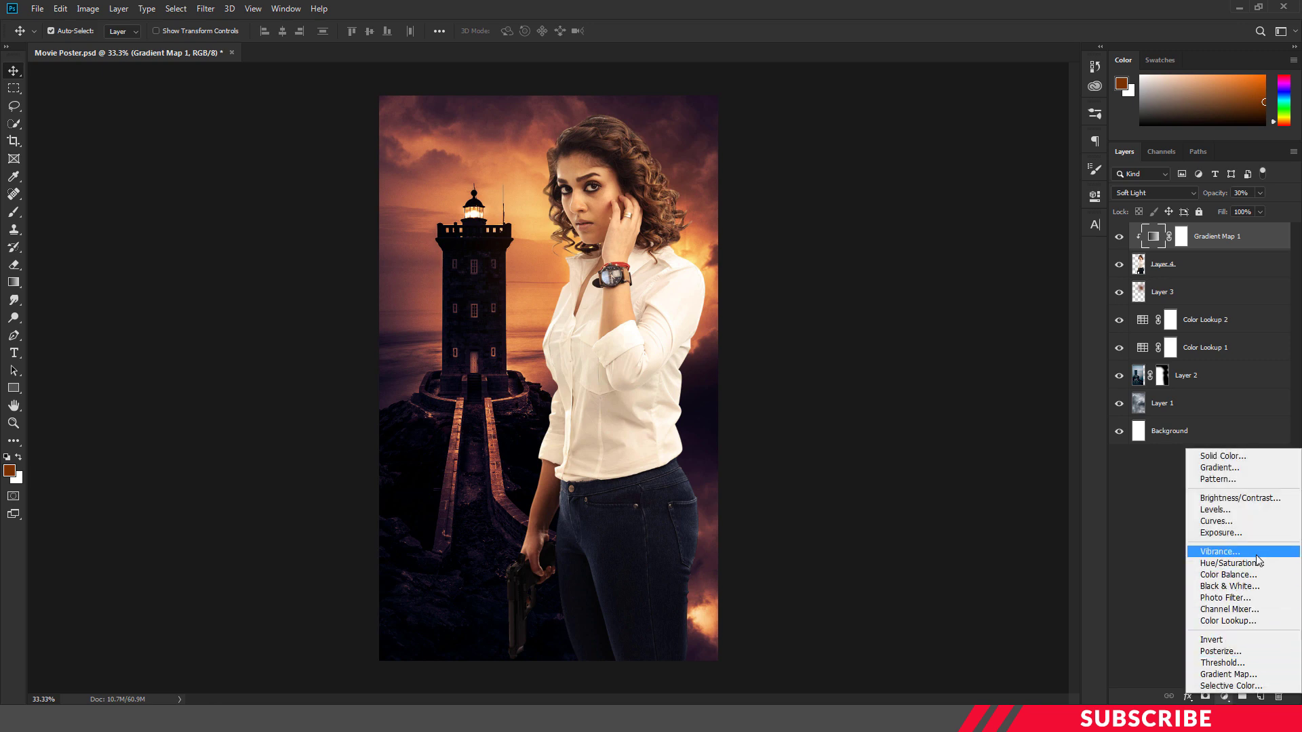
left_click(1240, 498)
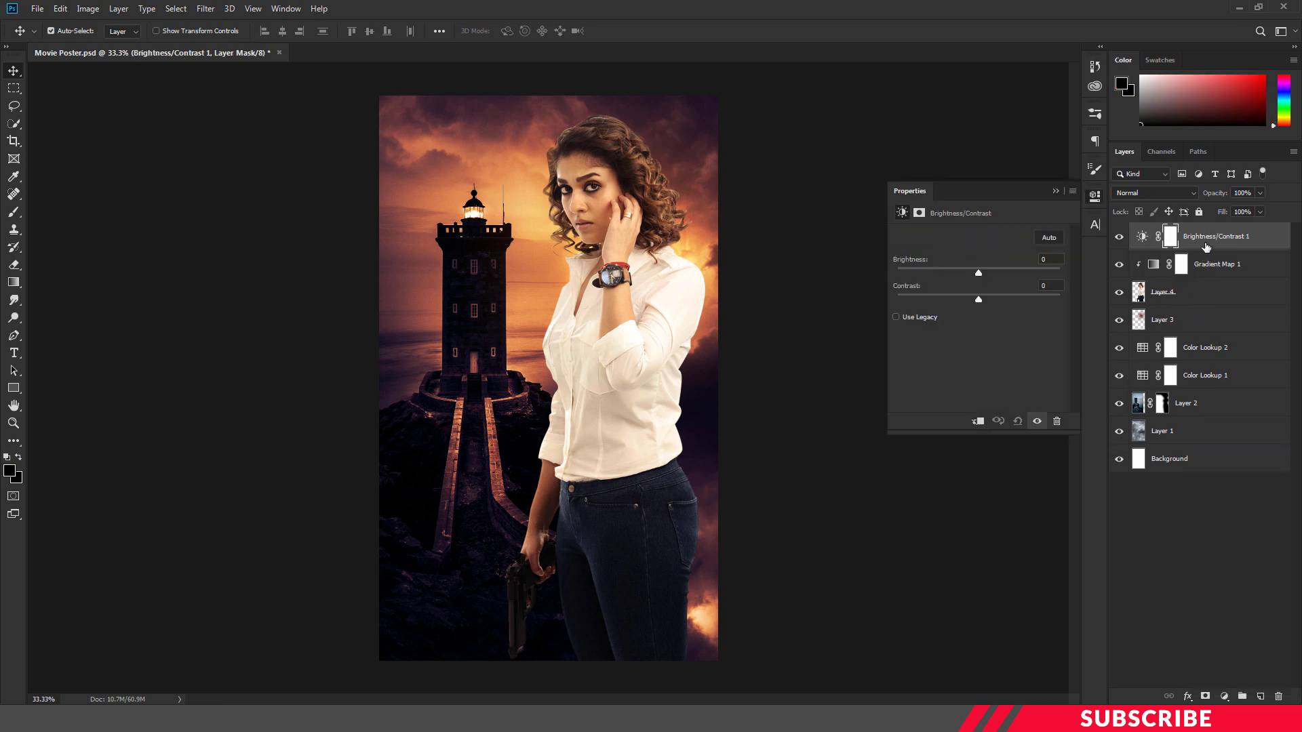
right_click(1207, 246)
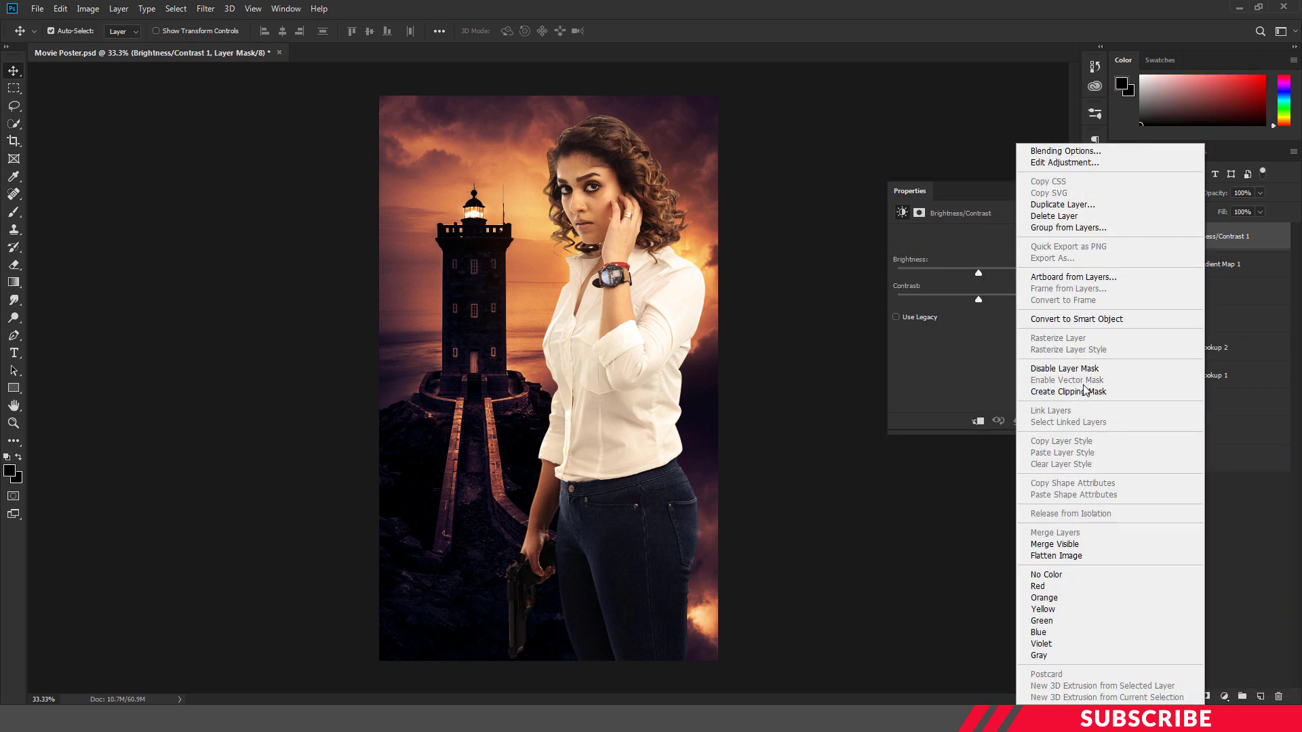
left_click(1086, 392)
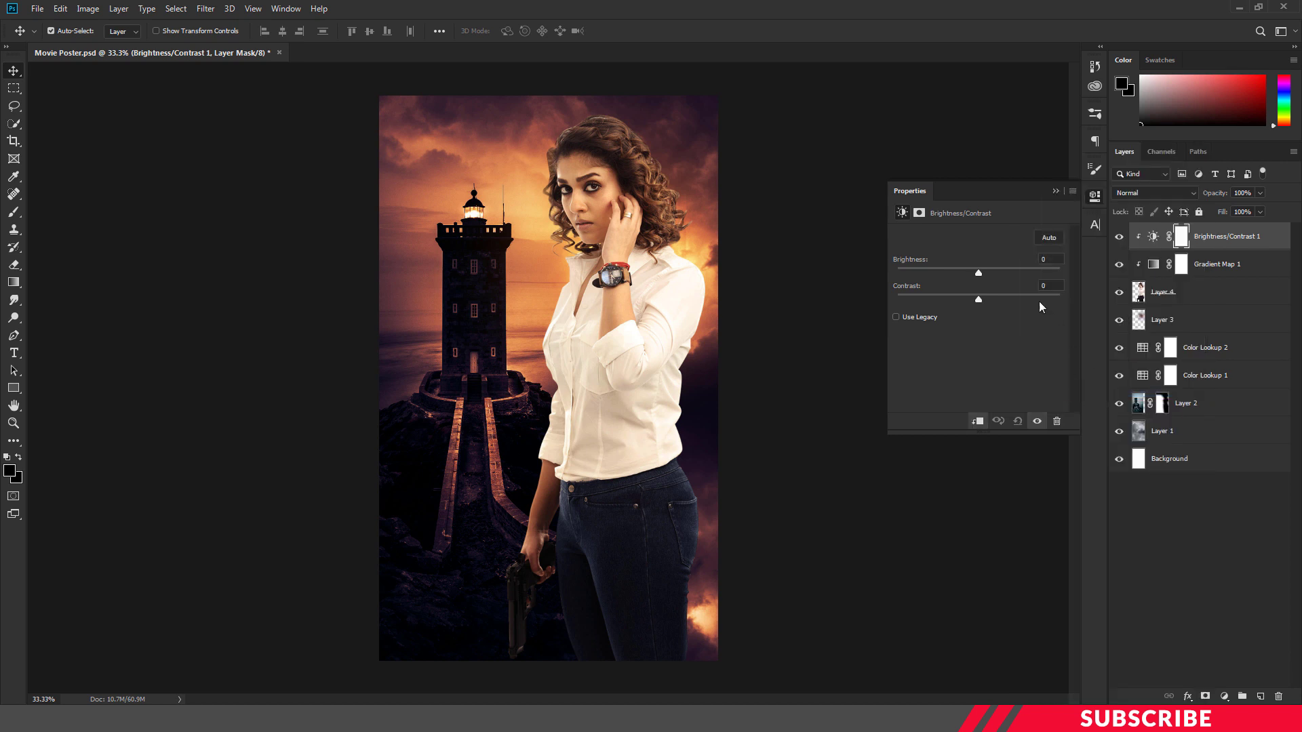
left_click(1031, 260)
type("-14")
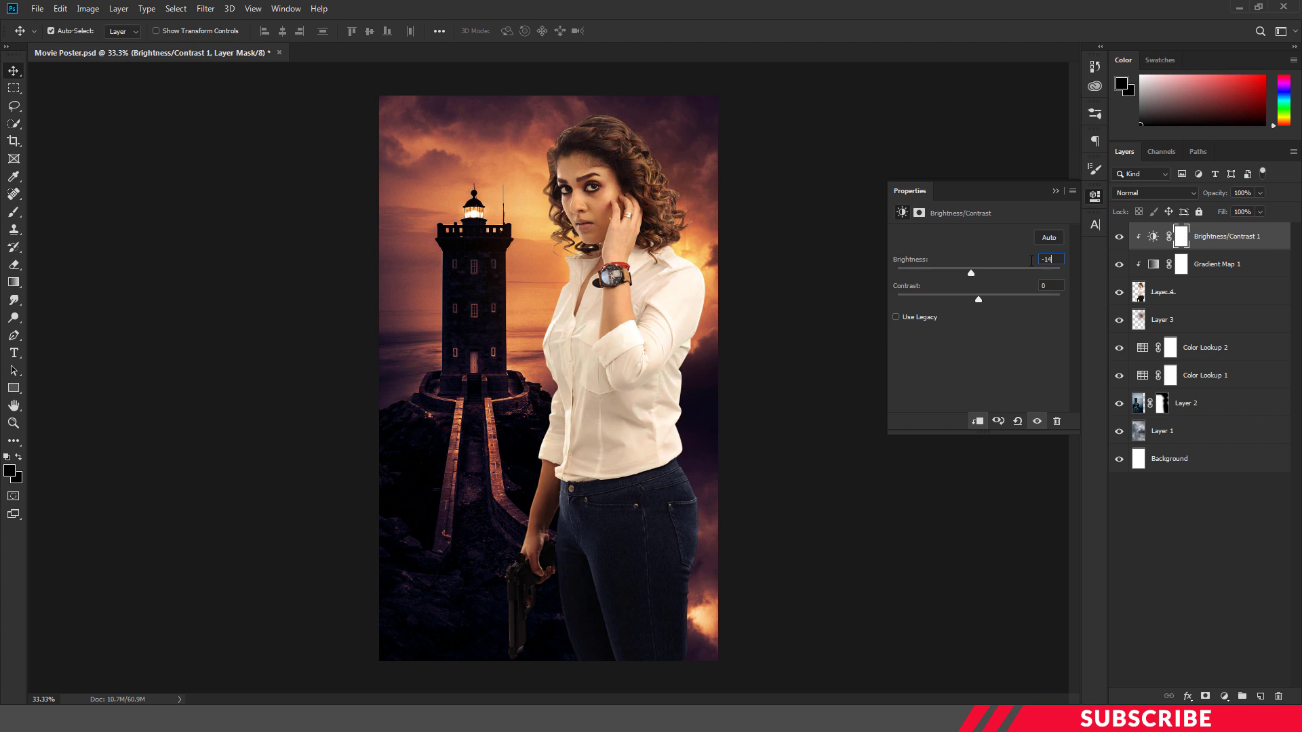
type("-15")
left_click(1095, 196)
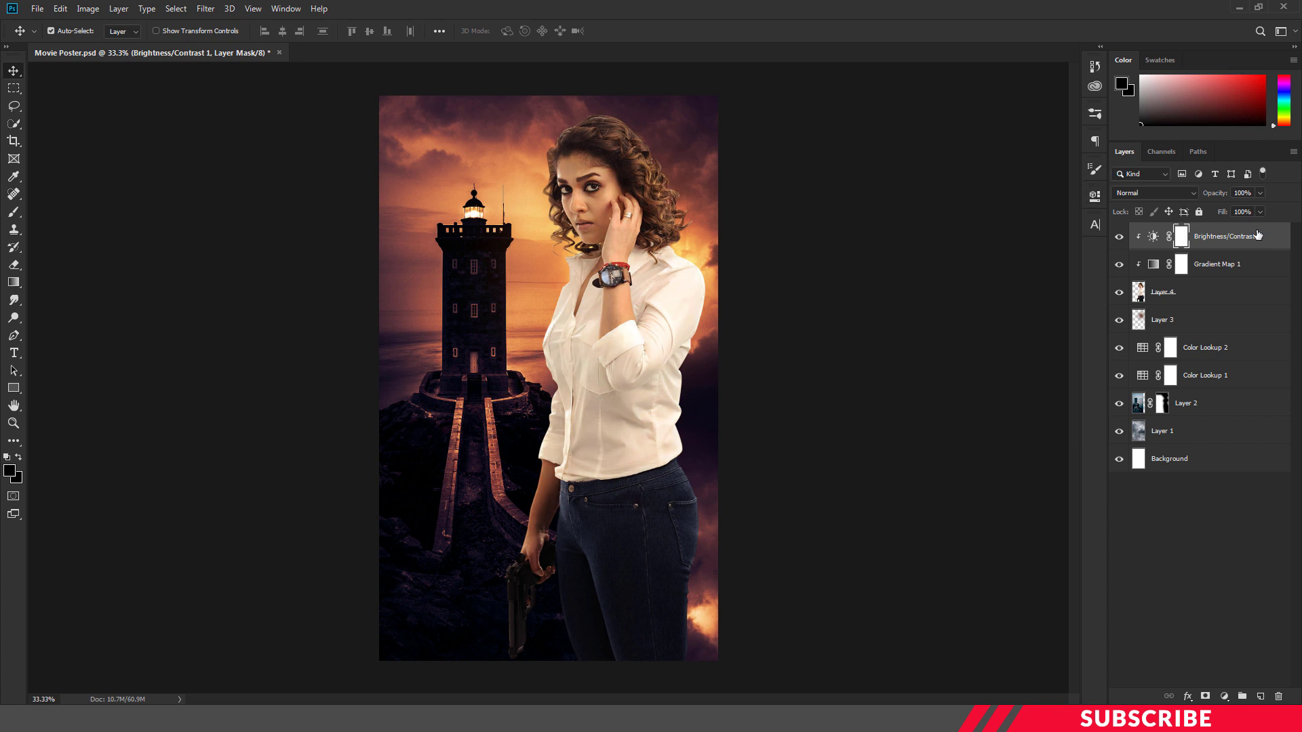
- Create a new layer above the Brightness/Contrast adjustment, set it to Screen, and clip it to the woman
key("ctrl+2")
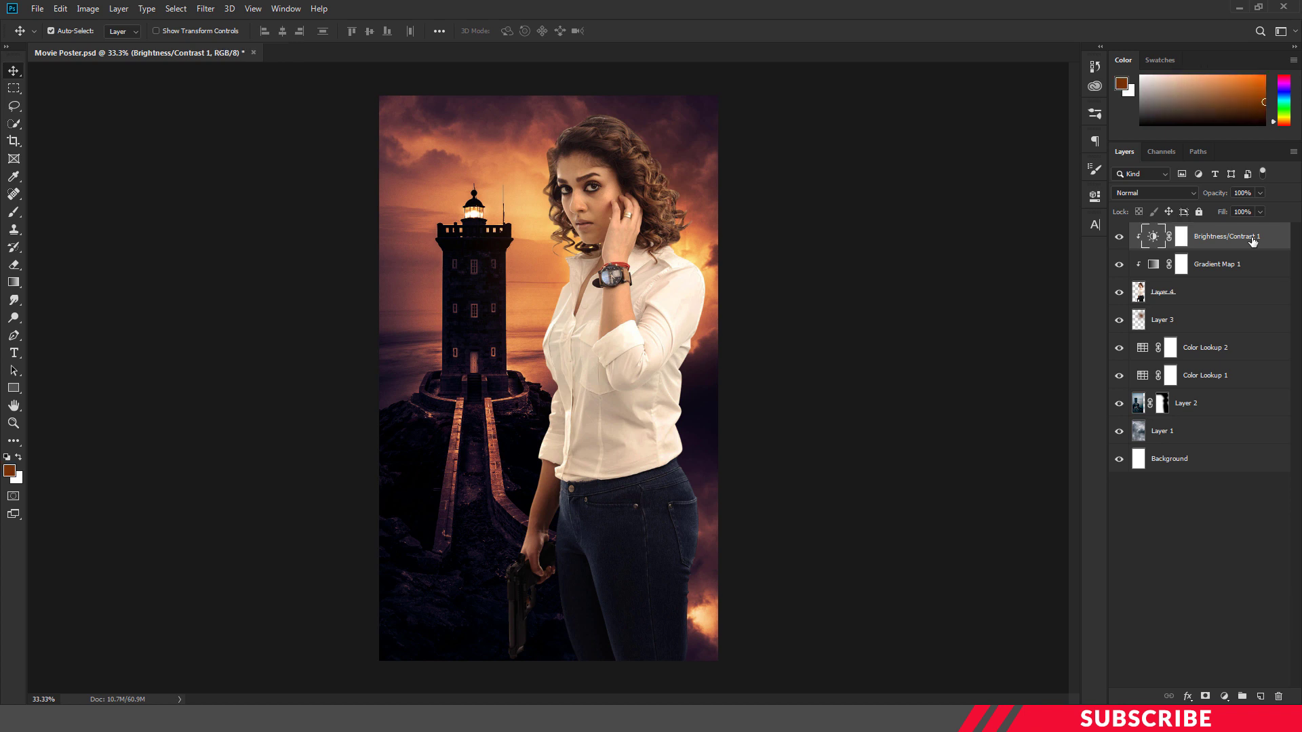
left_click(1261, 697)
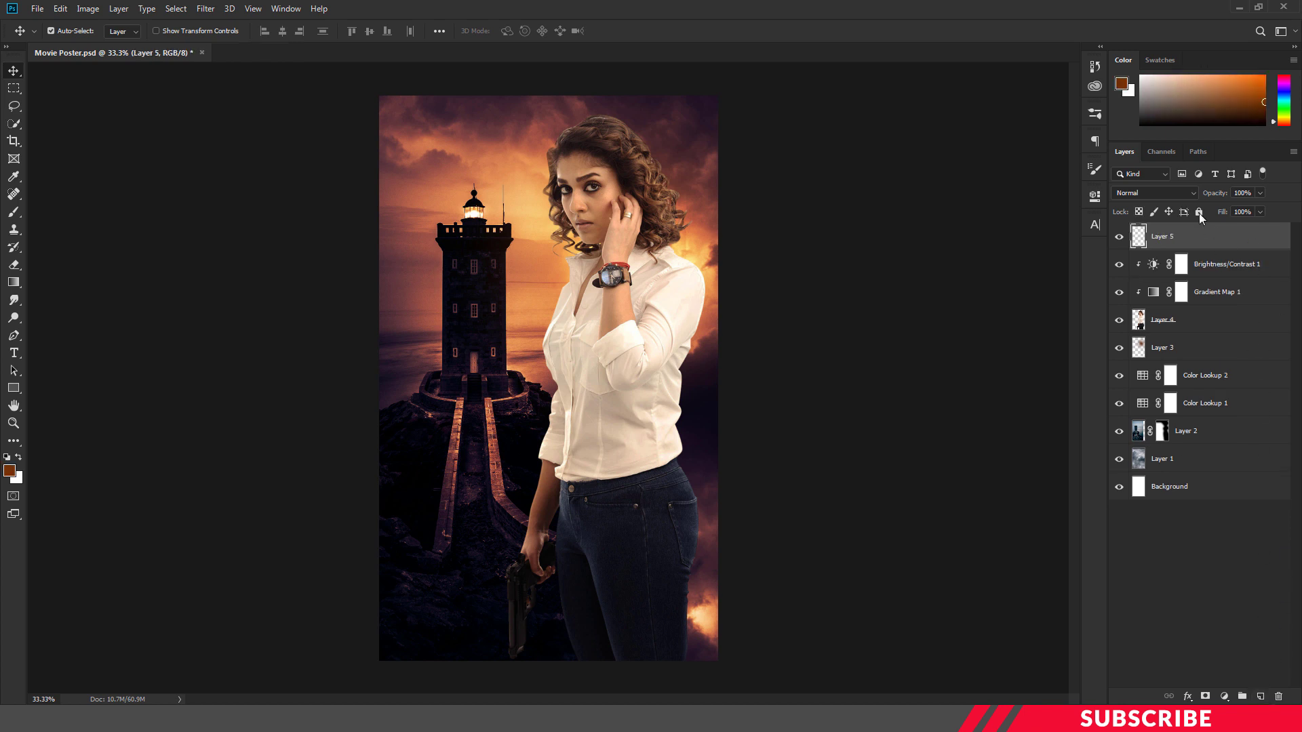
left_click(1154, 193)
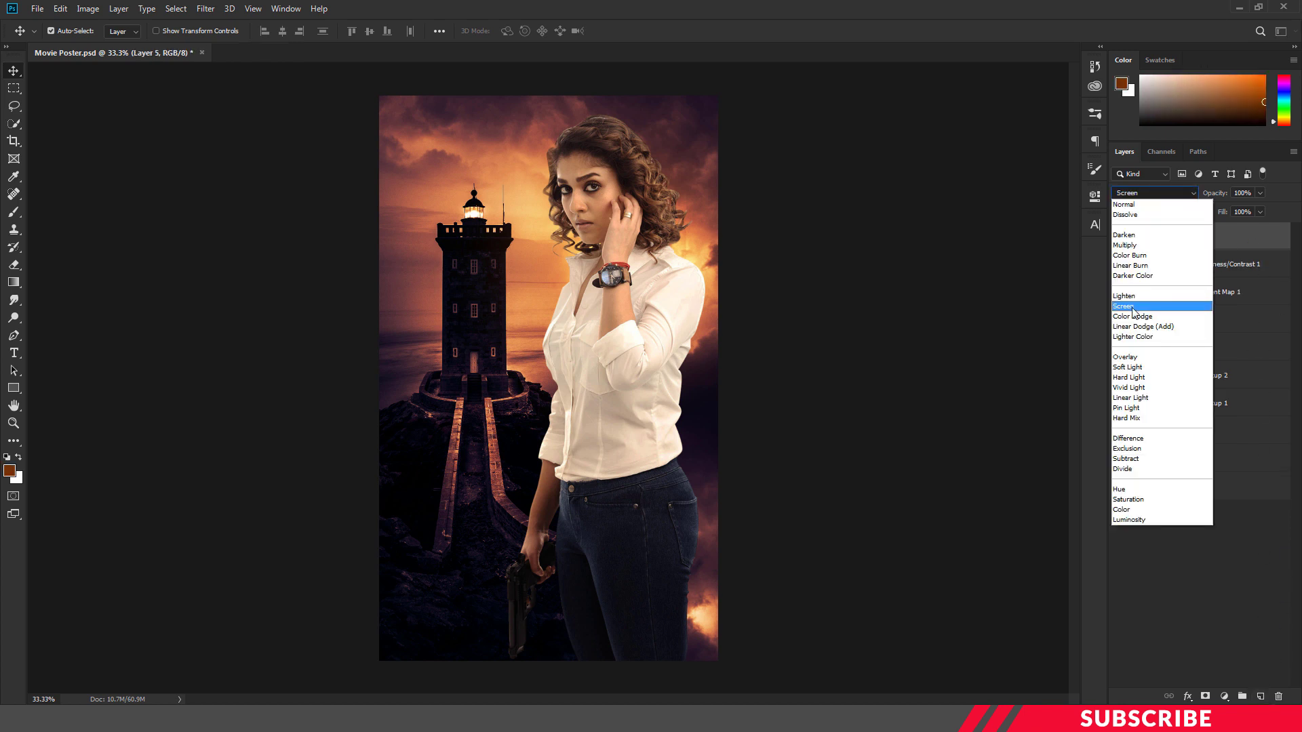
left_click(1133, 309)
right_click(1251, 246)
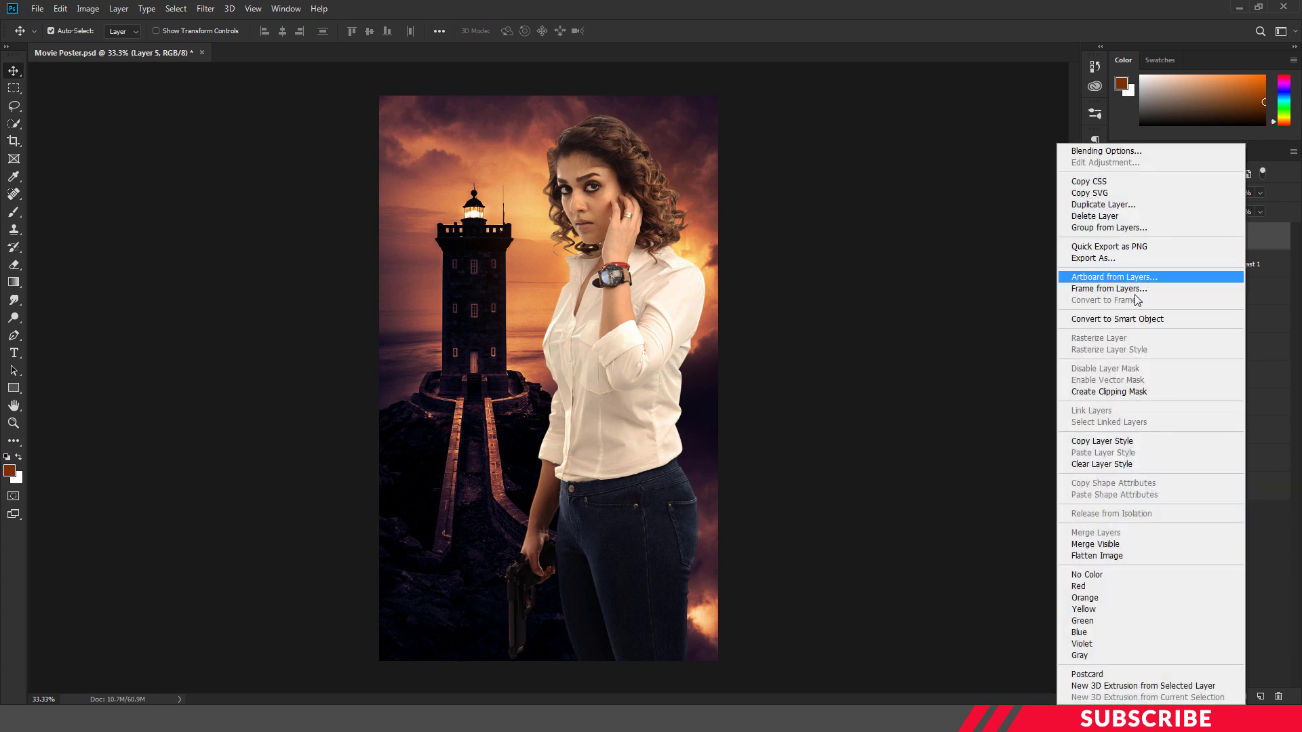
left_click(1136, 391)
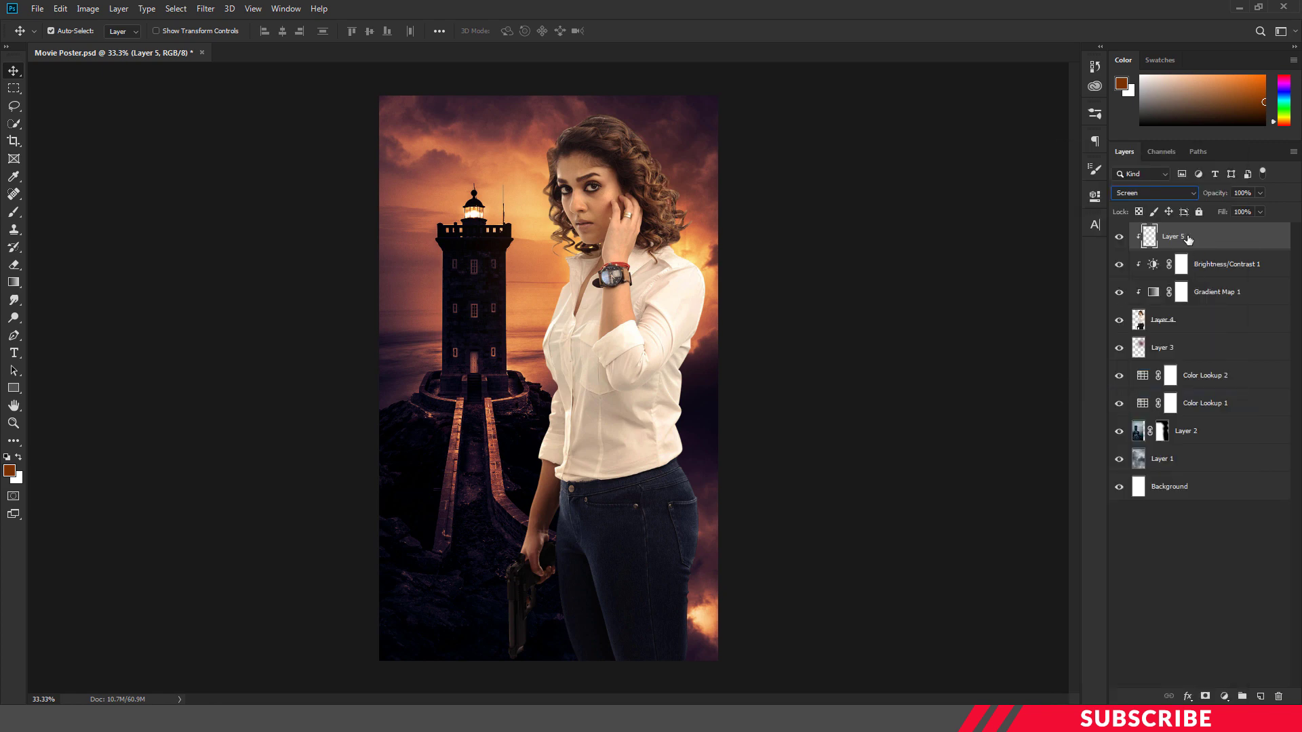
- Set the foreground color to orange, hex f48e1f
left_click(10, 470)
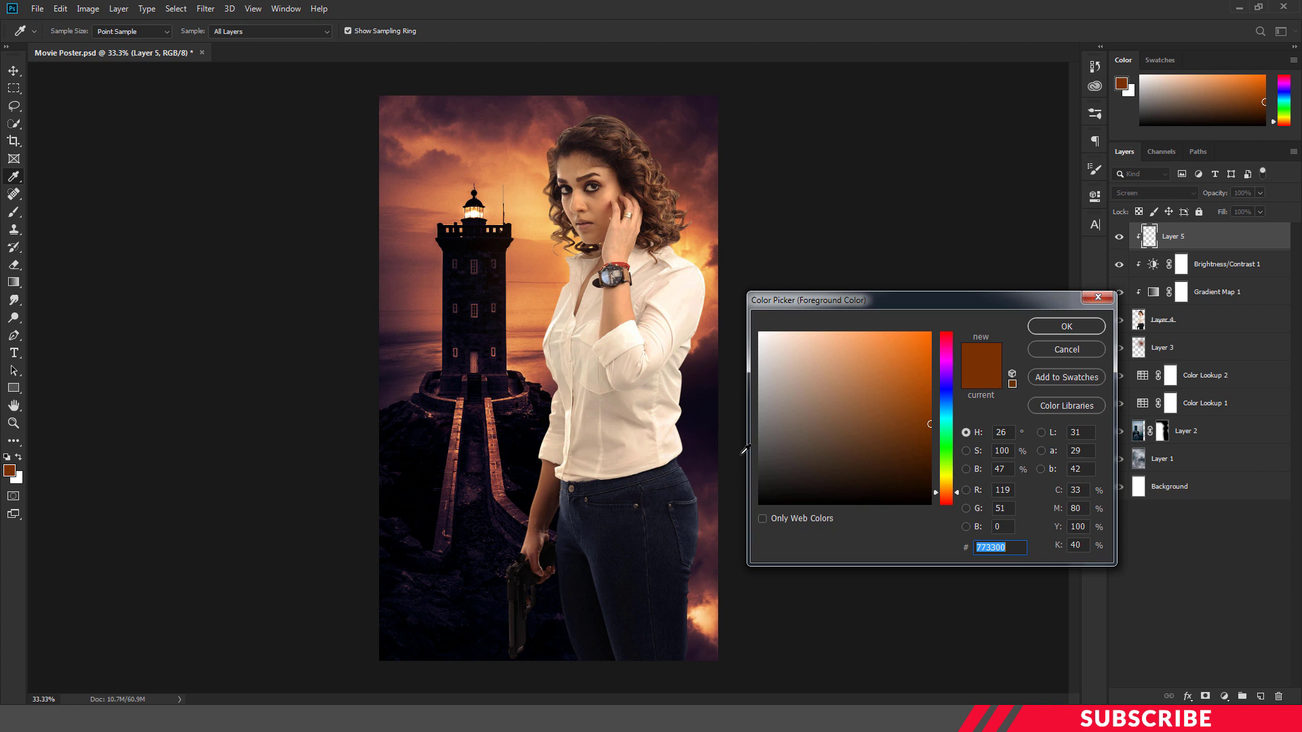
type("f4")
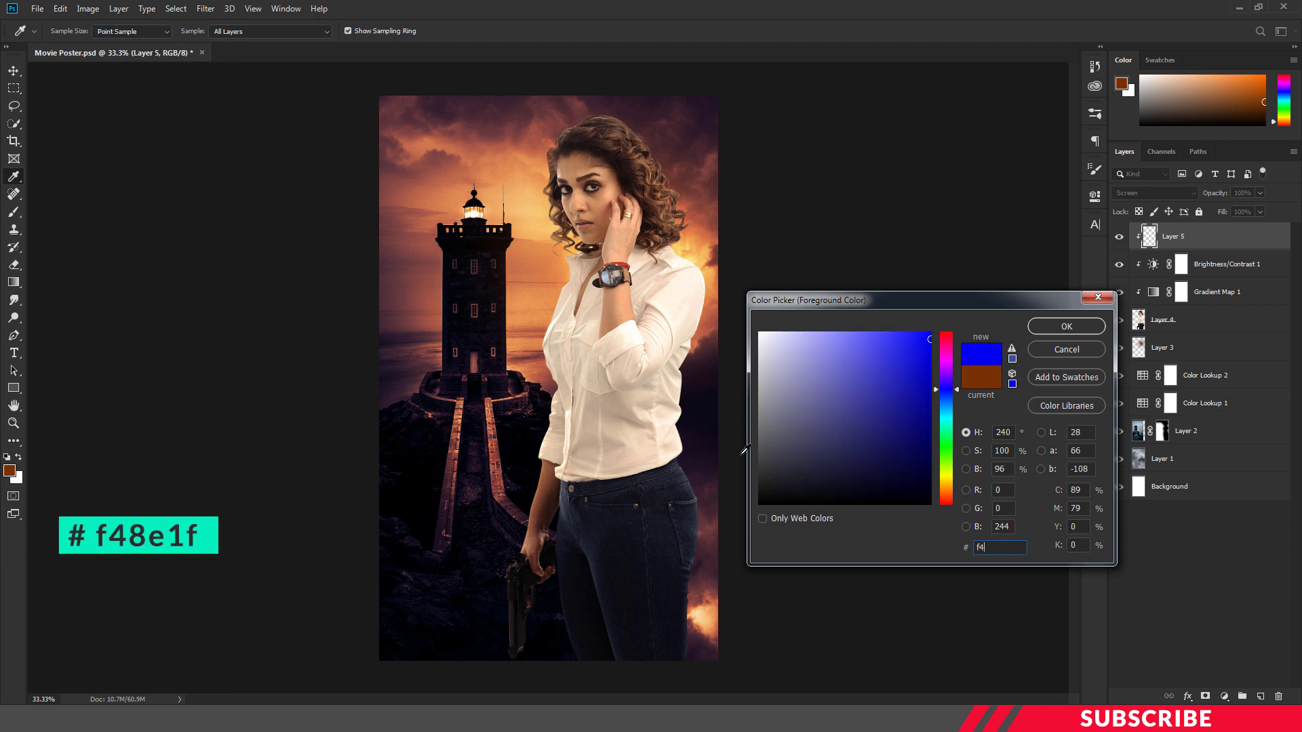
type("8")
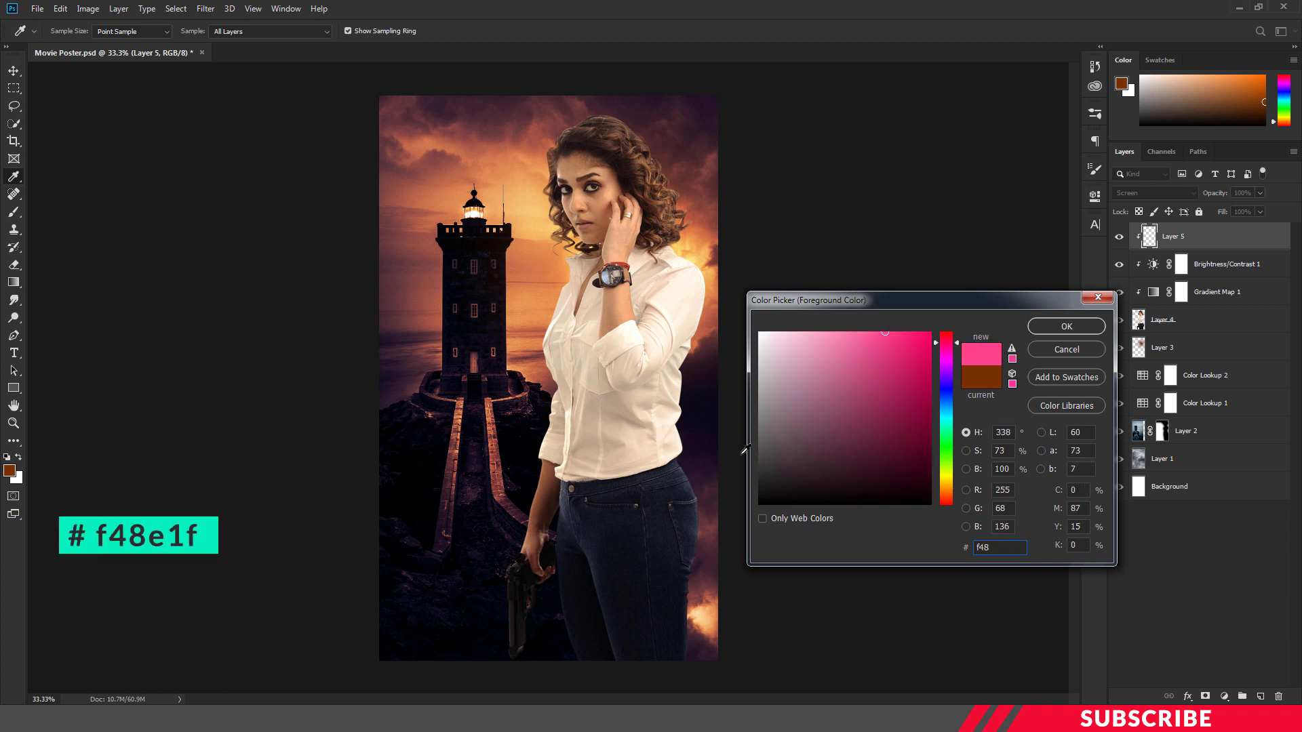
type("e1")
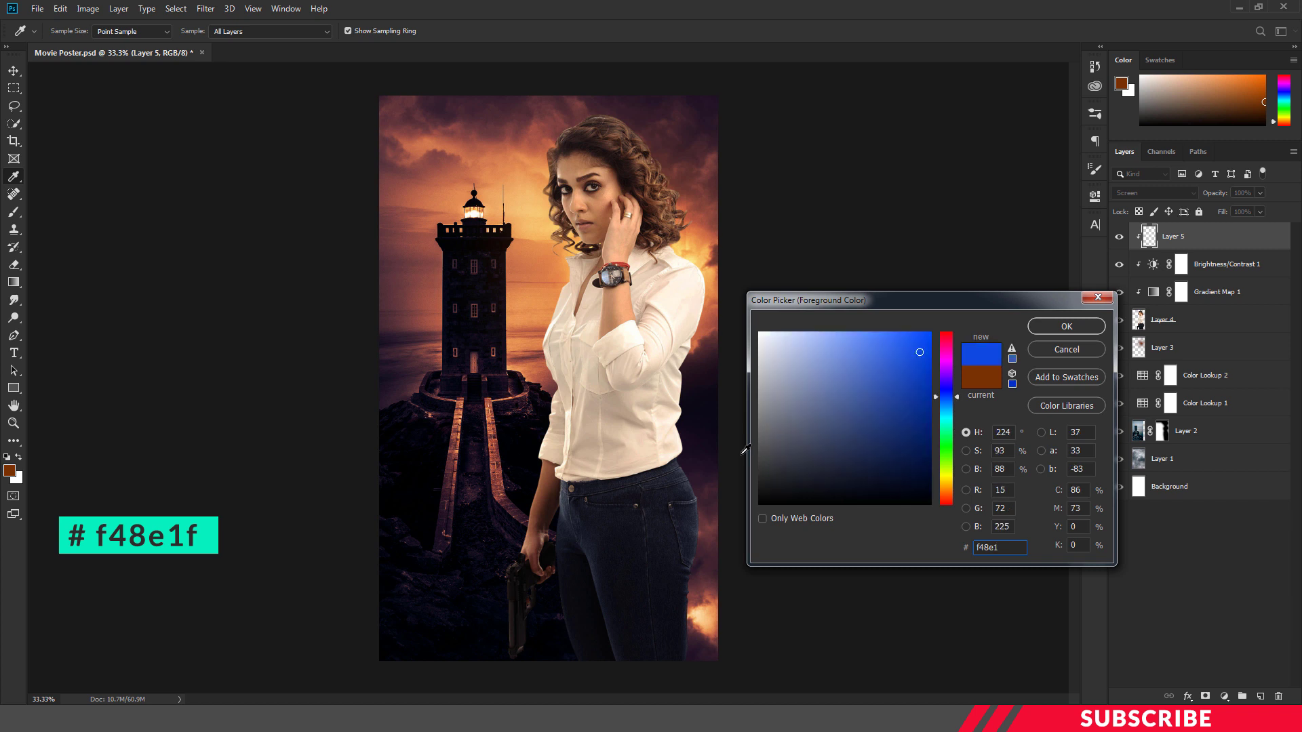
type("f")
key("Return")
key("v")
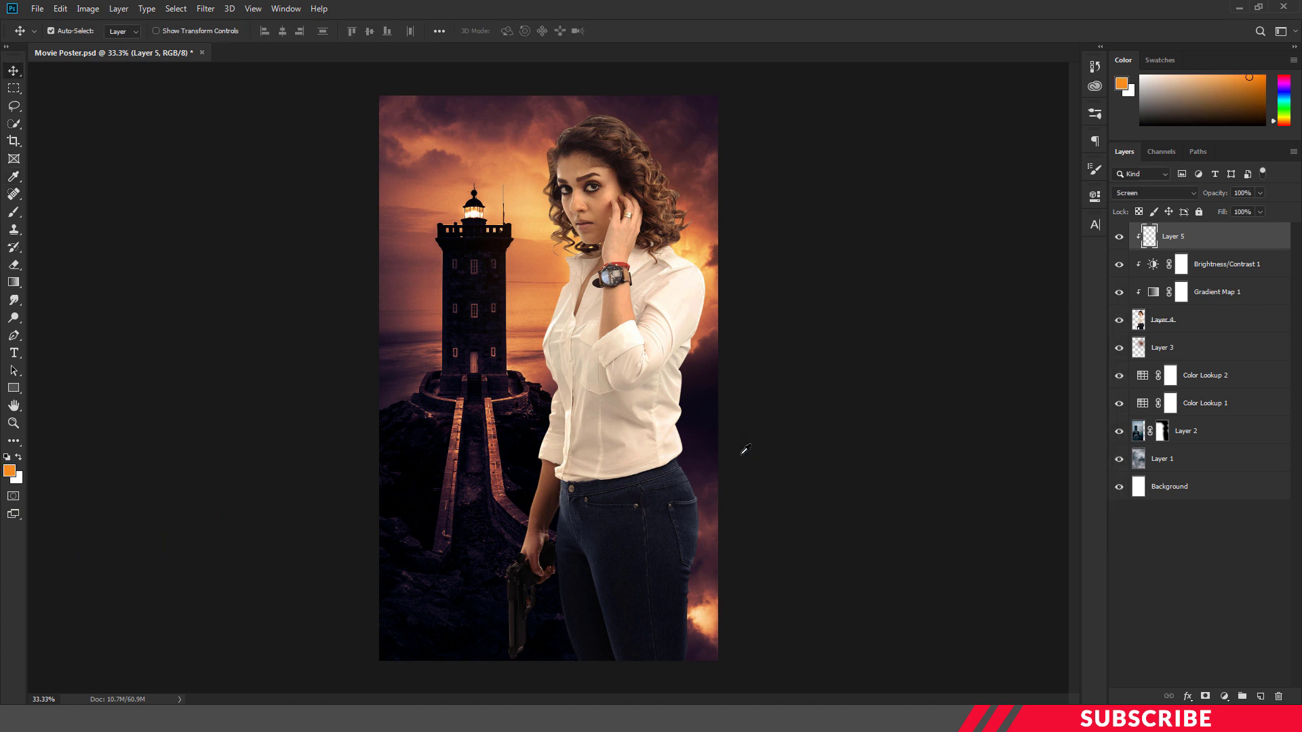
- Choose the Soft Round Pressure Opacity brush and set its opacity to 50%
key("b")
left_click(71, 31)
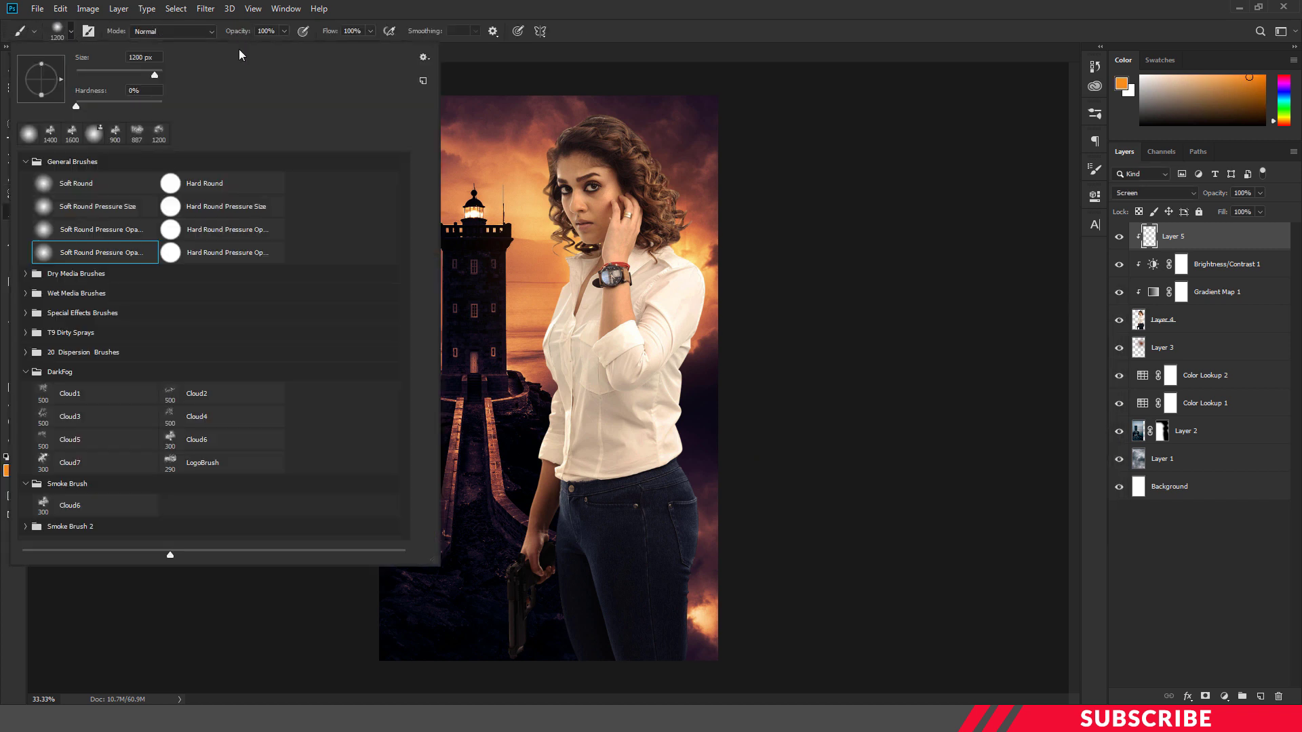
double_click(102, 253)
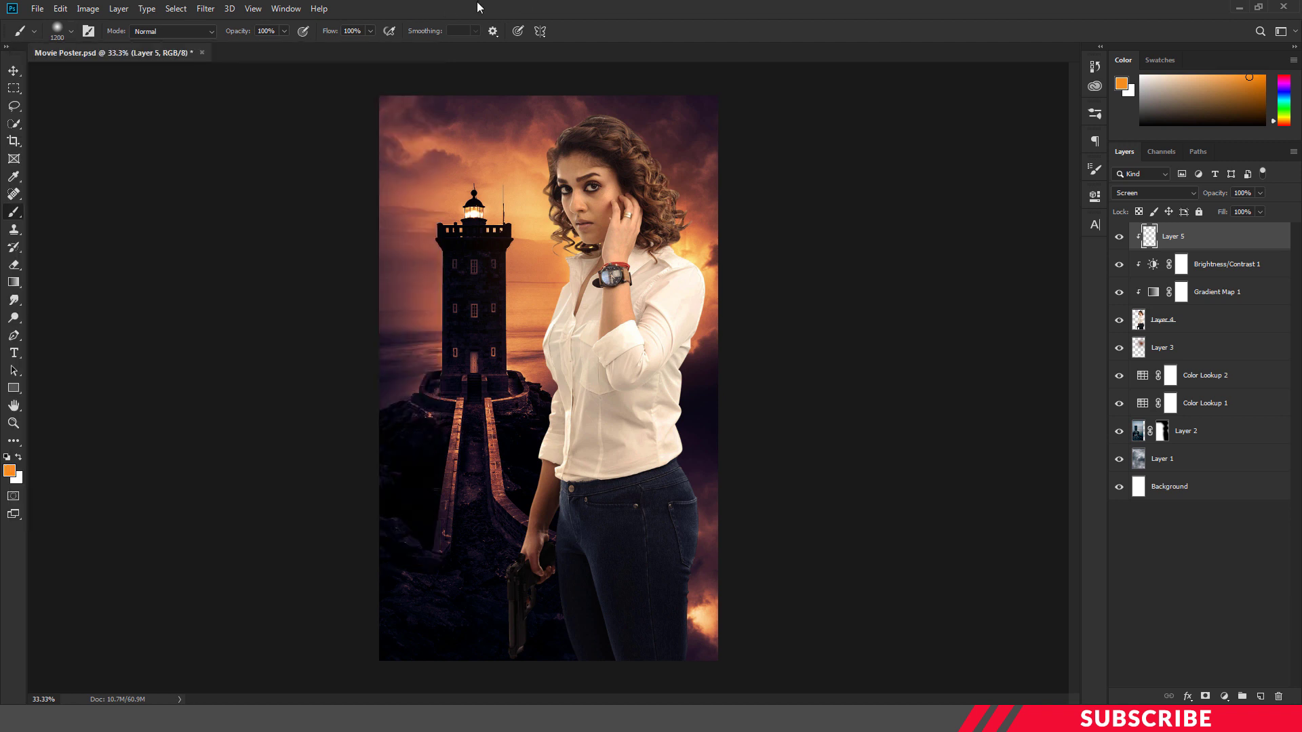
left_click(284, 31)
left_click(238, 30)
type("50")
key("Return")
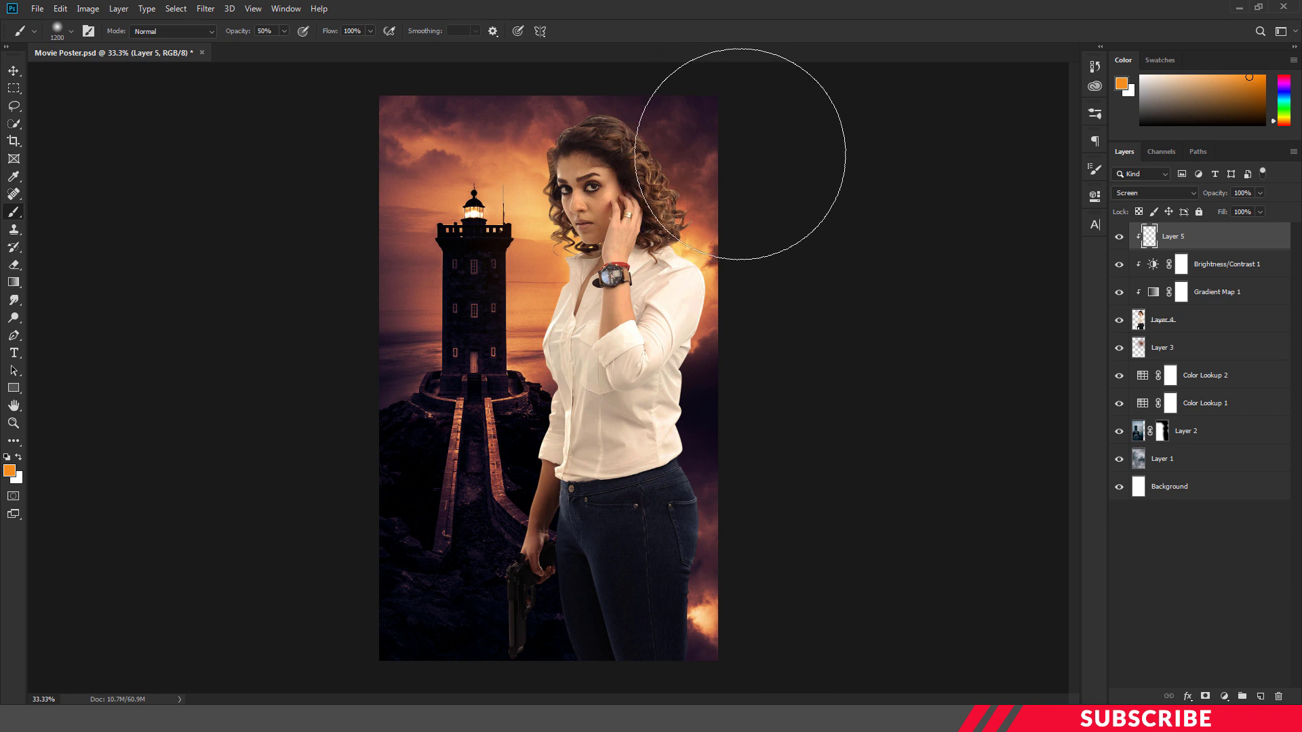
- Reduce the brush to 400 px and paint an orange rim glow along the edges of the woman's hair and body
key("bracketleft")
key("bracketleft")
key("bracketleft")
key("bracketleft")
key("bracketleft")
key("bracketleft")
key("bracketleft")
key("bracketleft")
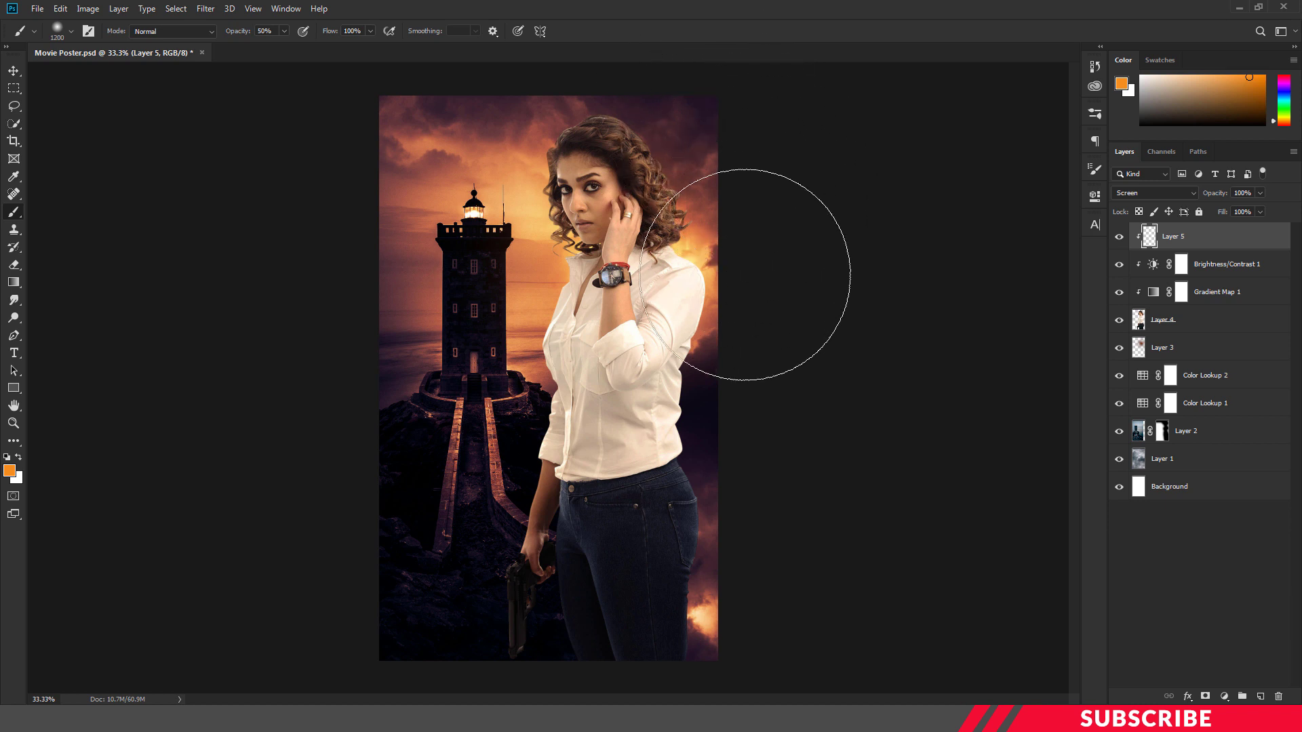
left_click_drag(524, 182, 524, 225)
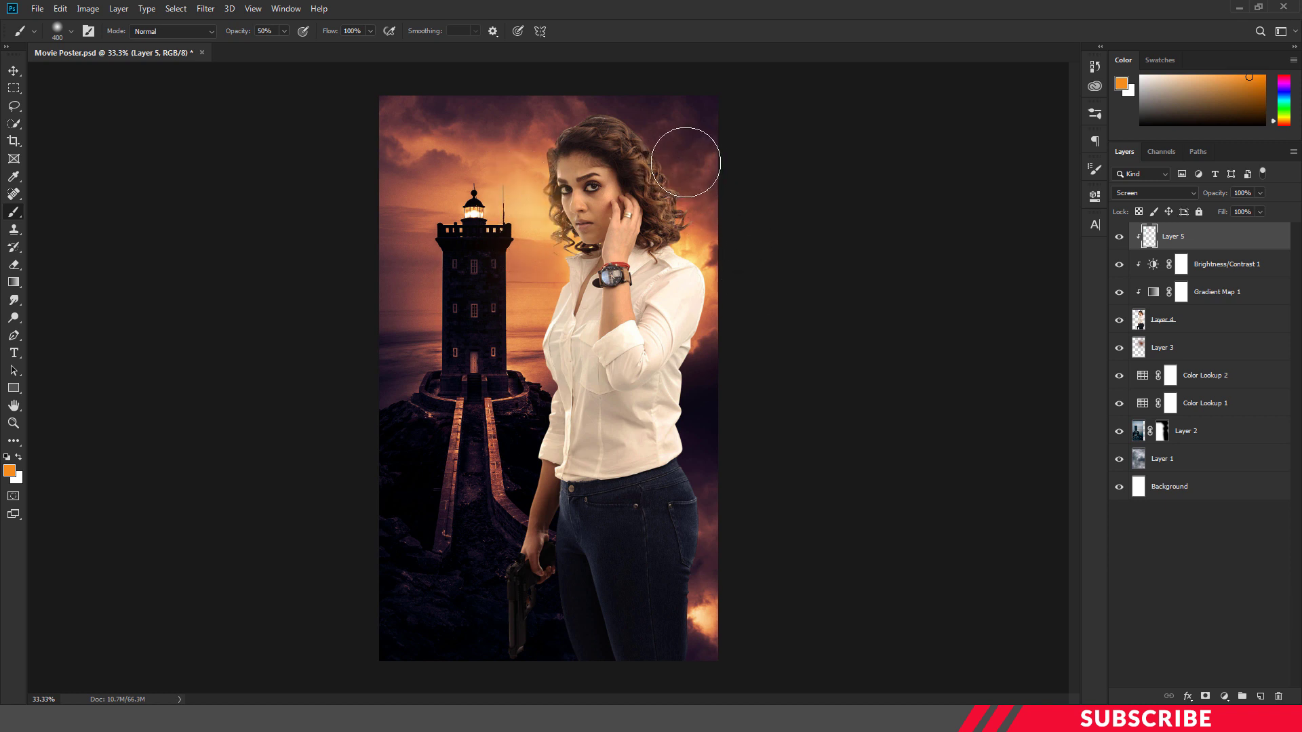
mouse_move(686, 162)
left_mouse_down()
mouse_move(718, 291)
mouse_move(729, 284)
mouse_move(696, 455)
mouse_move(728, 481)
mouse_move(725, 510)
mouse_move(739, 514)
mouse_move(794, 423)
left_mouse_up()
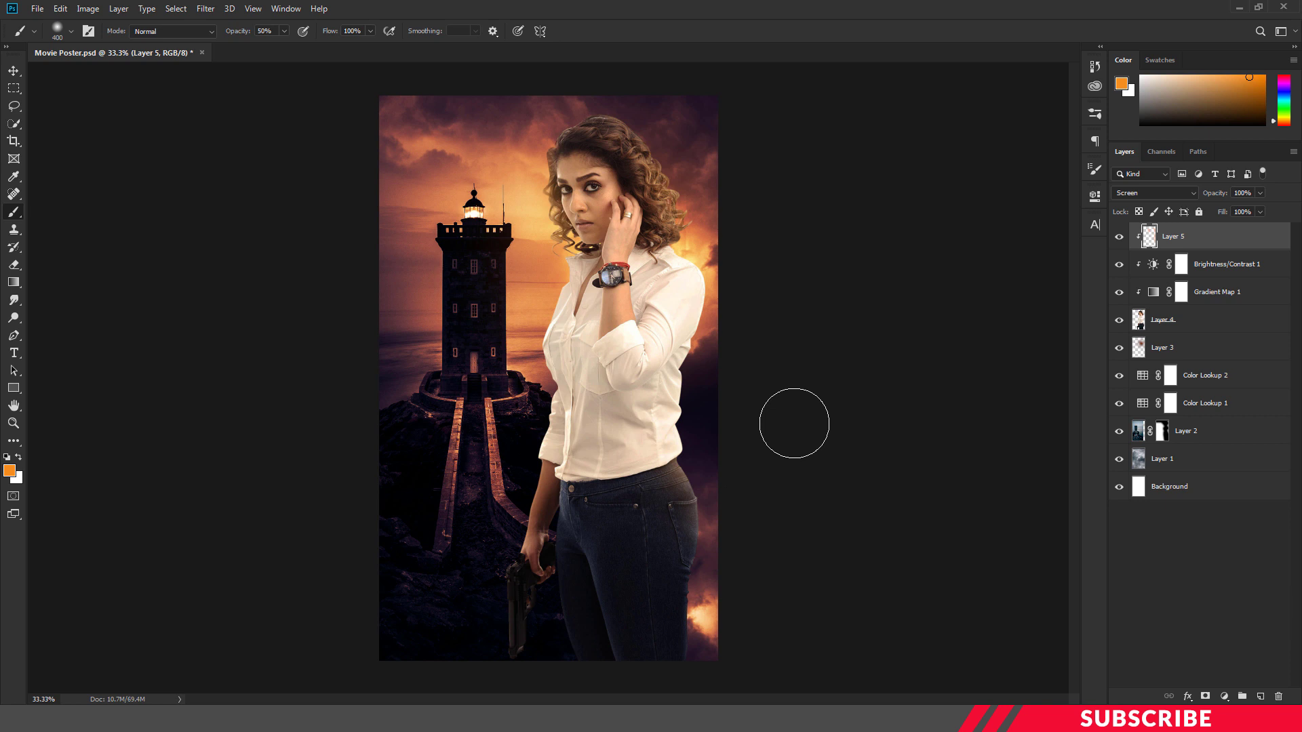
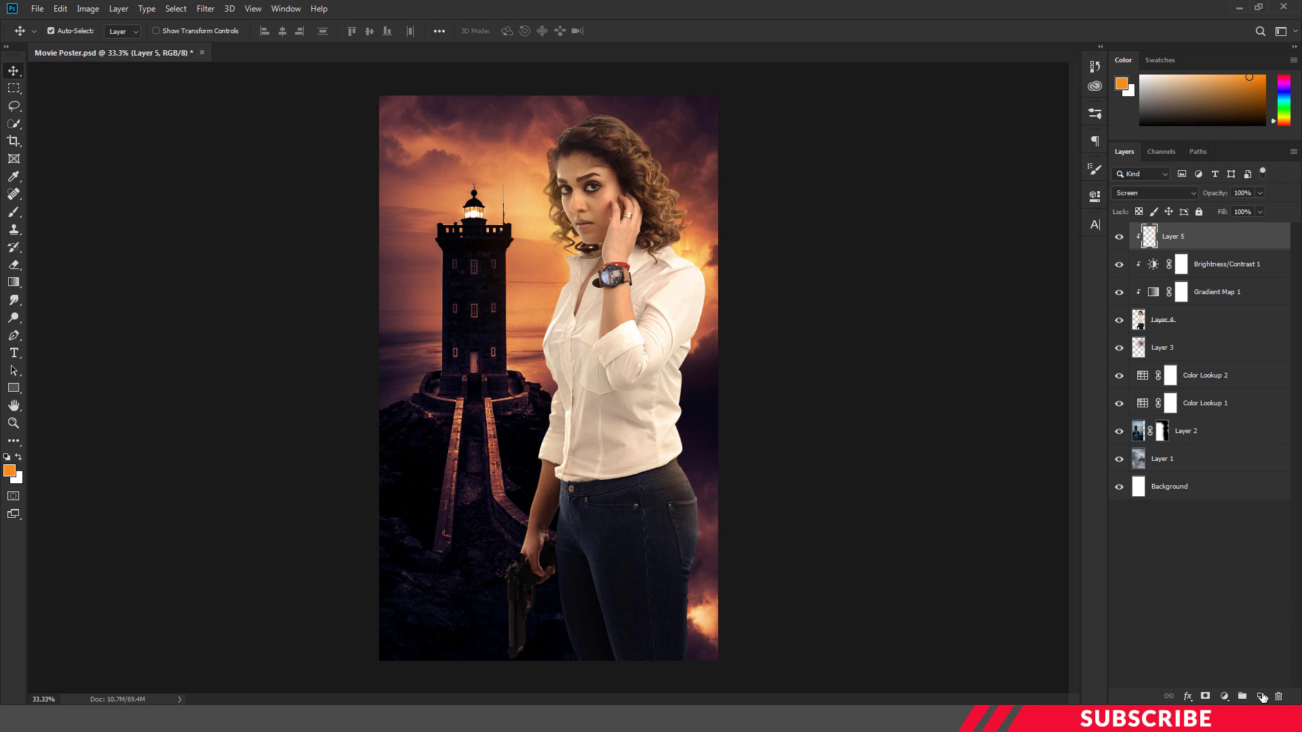
- Create a new layer at the top of the stack and locate the Smoke Brush file in the PTE27 folder
left_click(1261, 696)
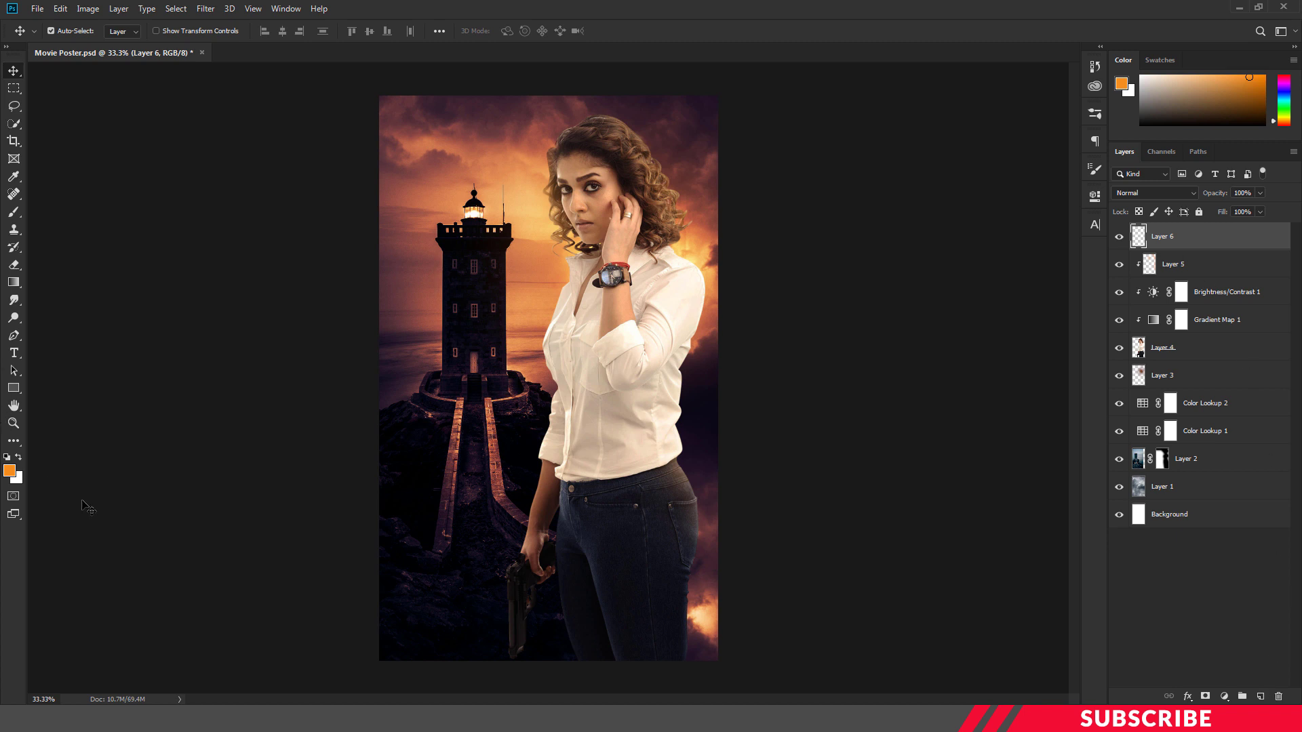
key("alt+Tab")
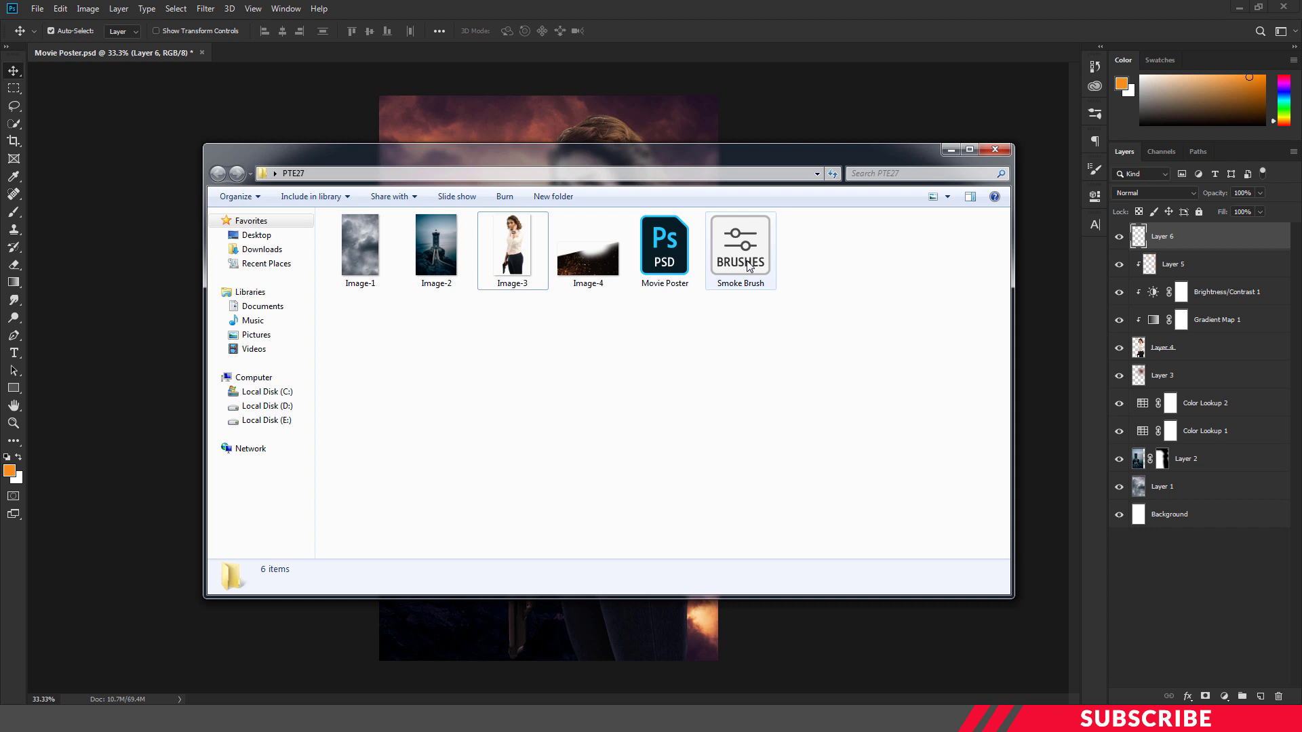
left_click(747, 261)
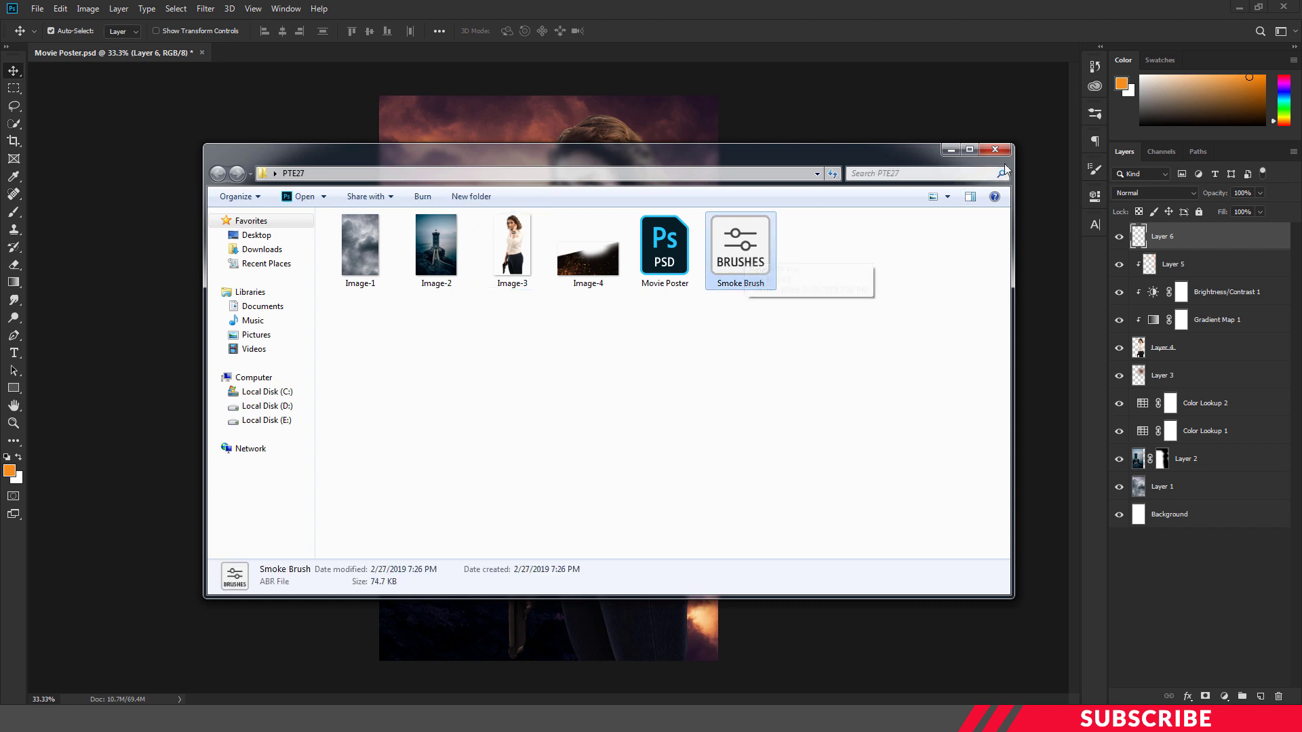
left_click(988, 150)
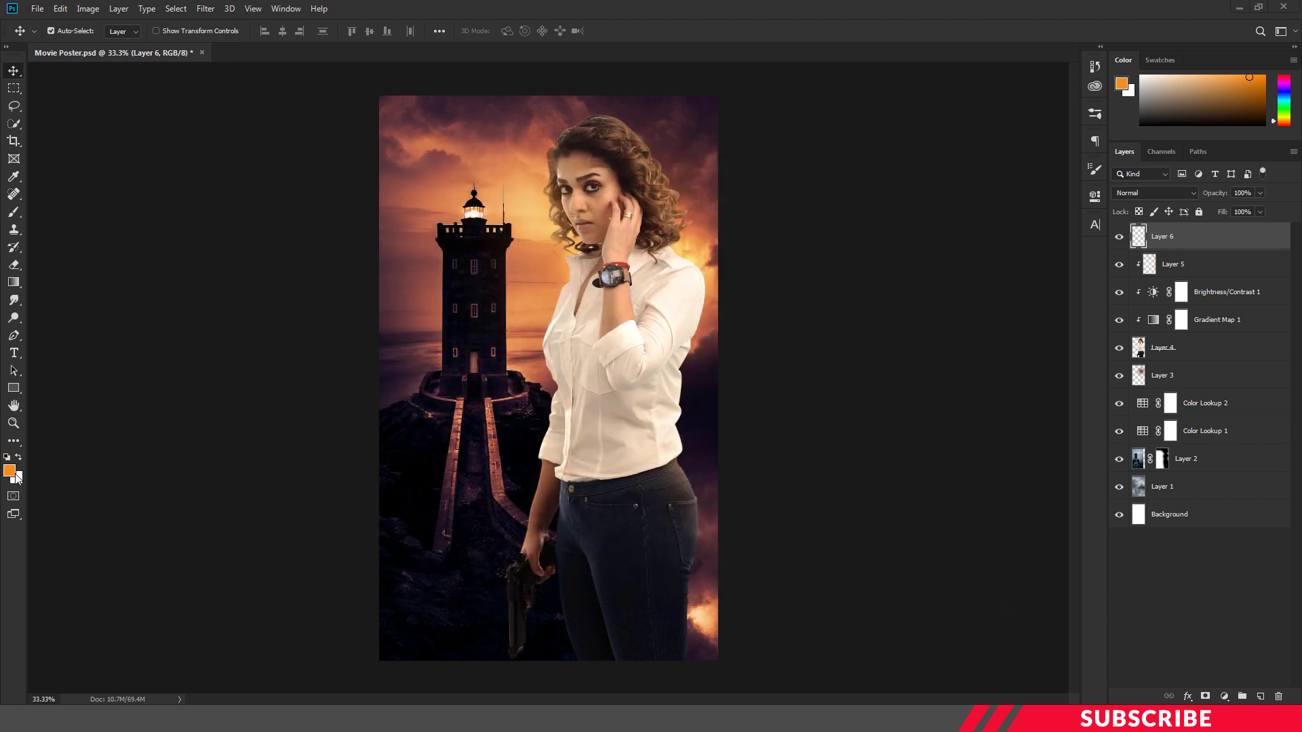
- Set the foreground color to black, hex 000000
left_click(10, 470)
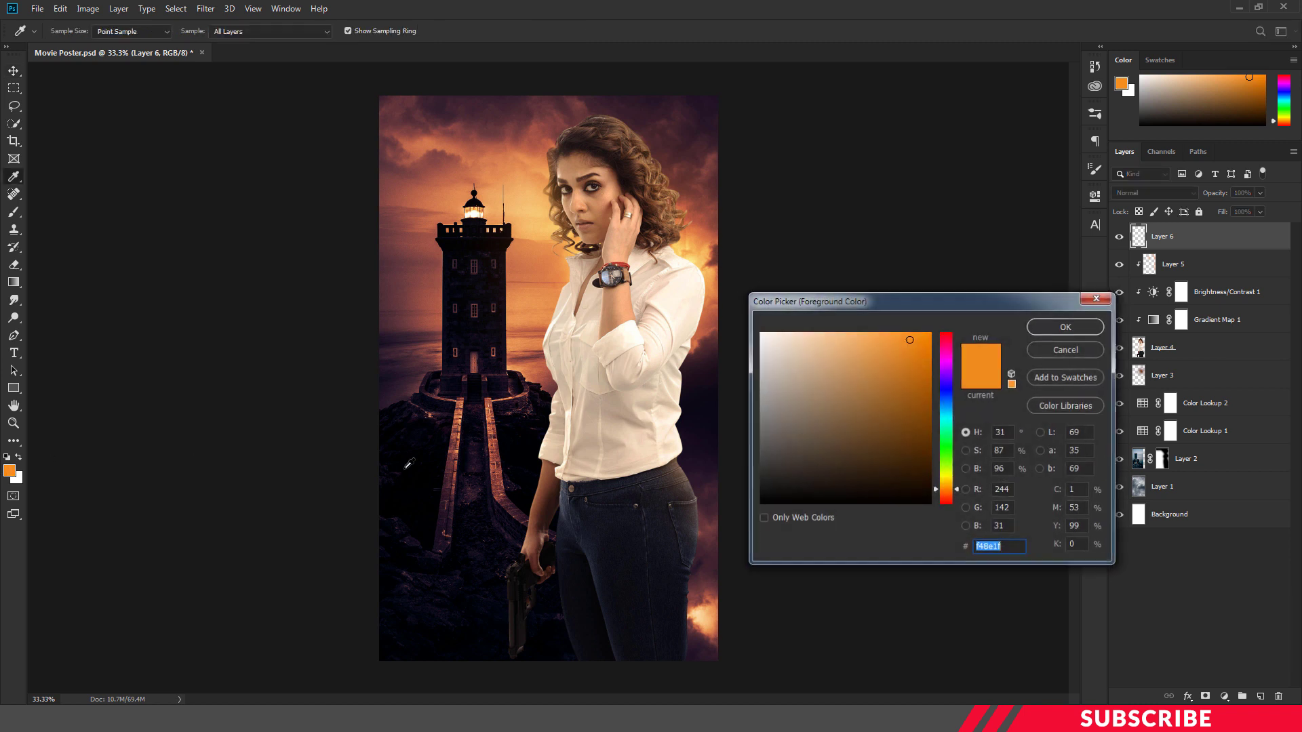
type("000000")
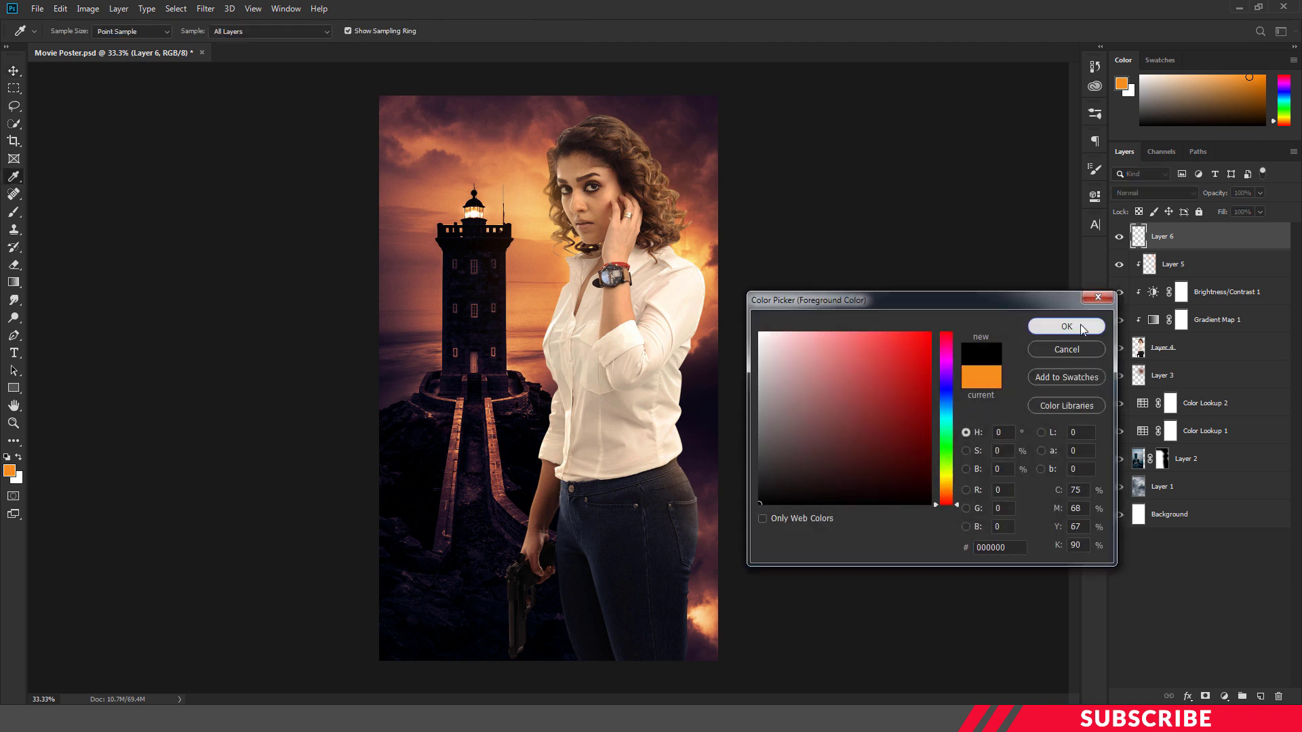
left_click(1083, 328)
- Choose the Cloud6 brush from the Smoke Brush 2 set for the Brush tool
key("b")
right_click(14, 214)
left_click(47, 216)
left_click(71, 31)
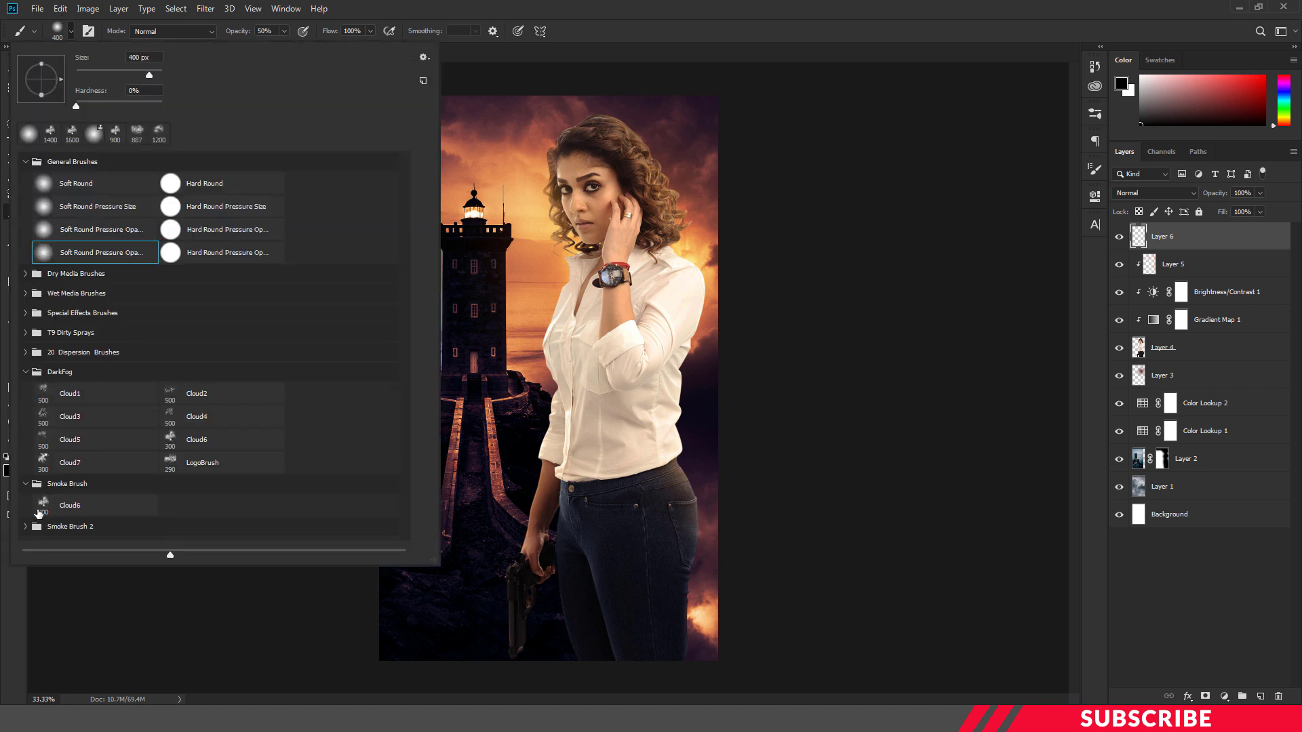
left_click(26, 527)
scroll(122, 517, "down", 1)
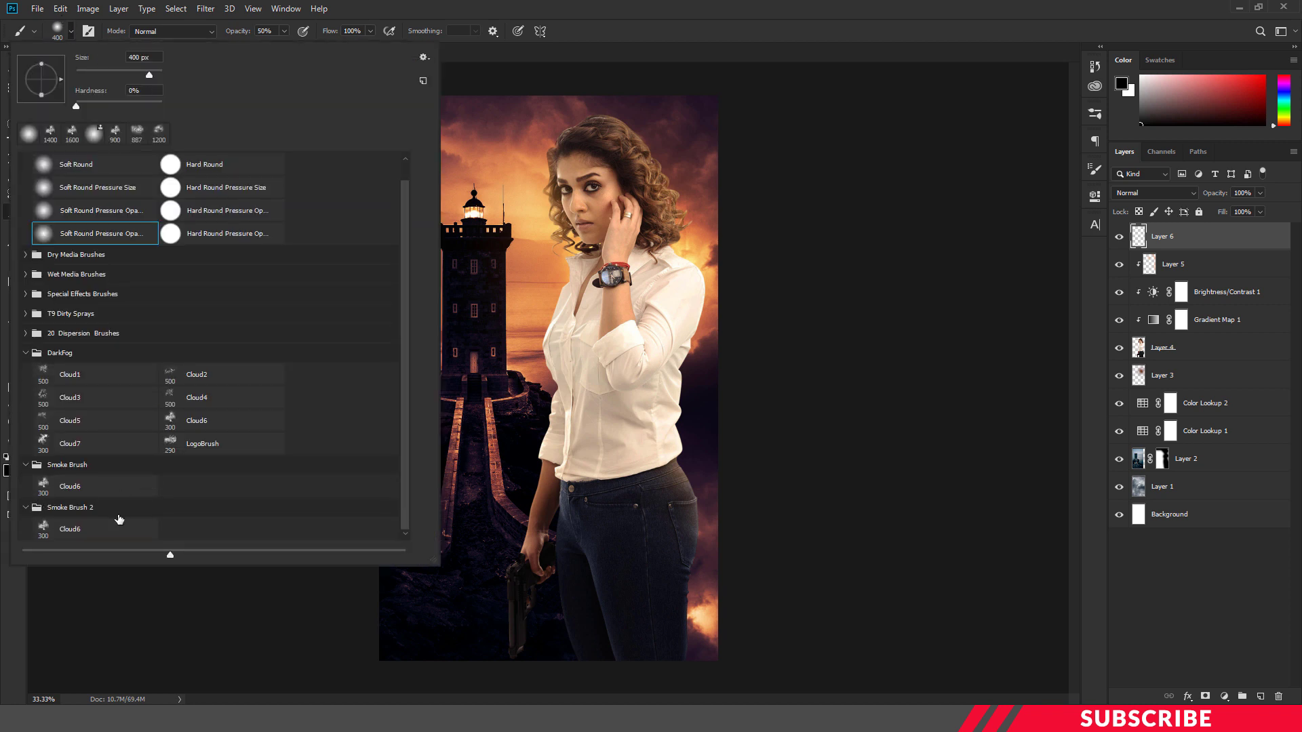
left_click(70, 529)
key("Return")
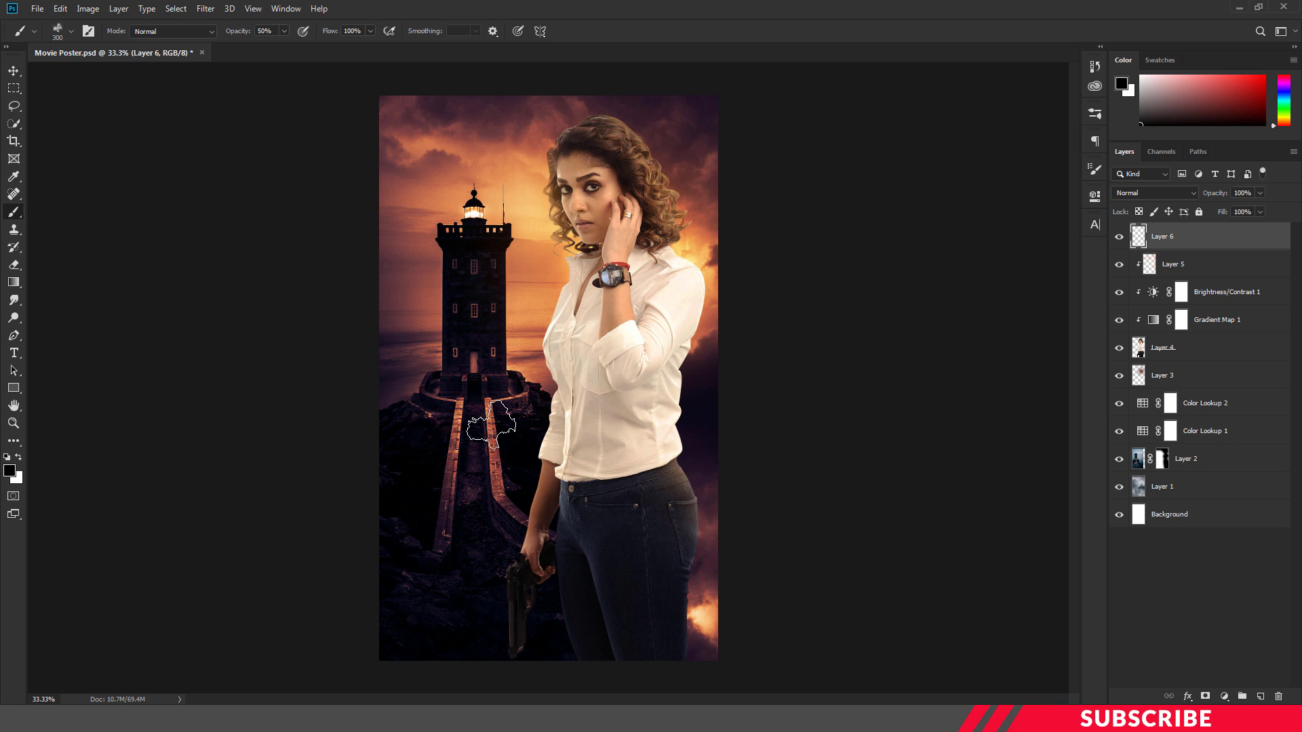
- Enlarge the smoke brush to 1300 px and set its opacity to 100%
key("bracketright")
key("bracketright")
key("bracketright")
key("bracketright")
key("bracketright")
key("bracketleft")
key("bracketleft")
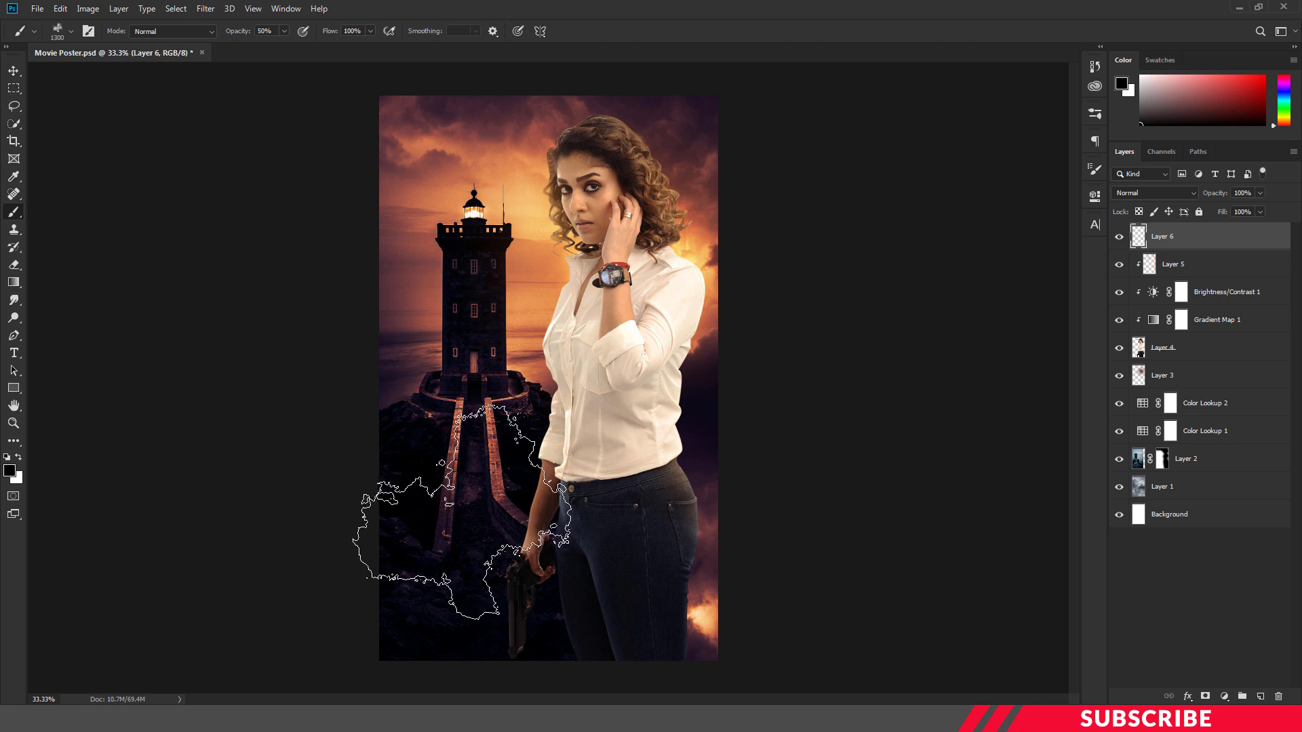
left_click_drag(287, 47, 376, 52)
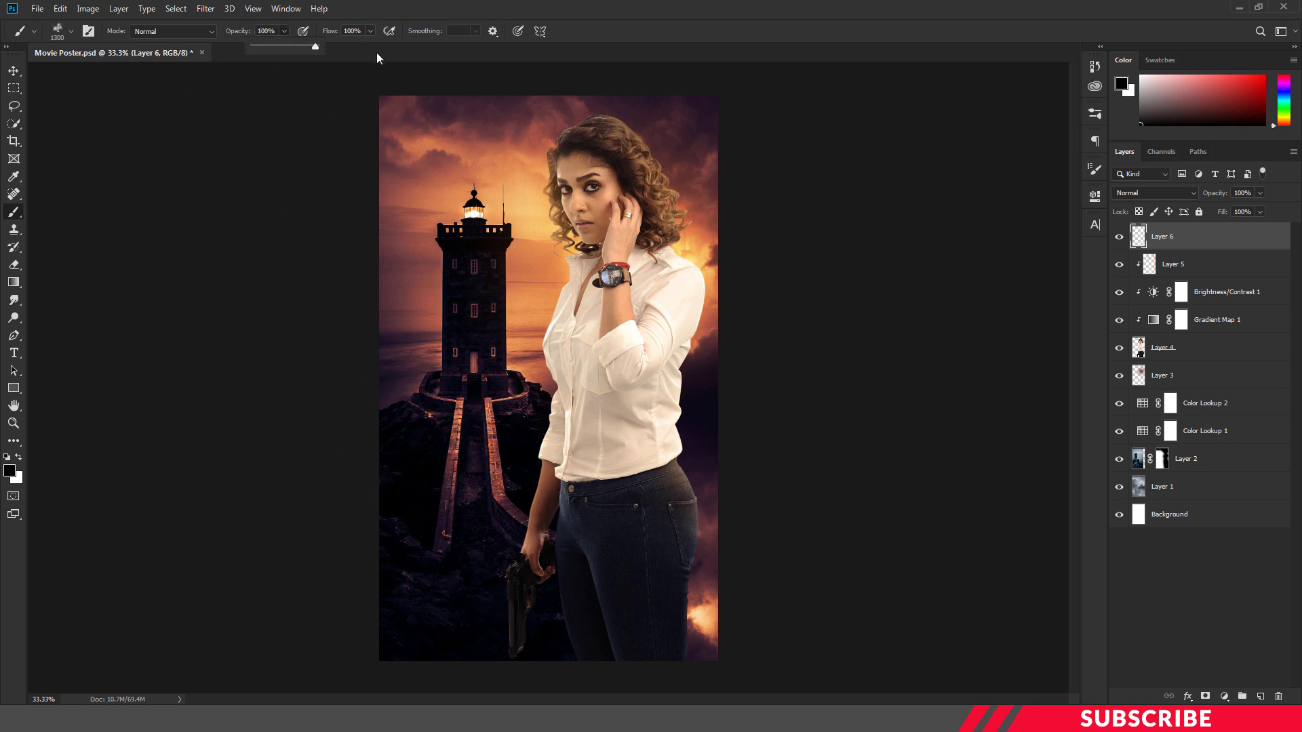
- Enlarge the smoke brush to 1700 px and paint black smoke across the lower part of the poster
key("bracketright")
key("ctrl+minus")
key("bracketright")
key("bracketright")
key("bracketright")
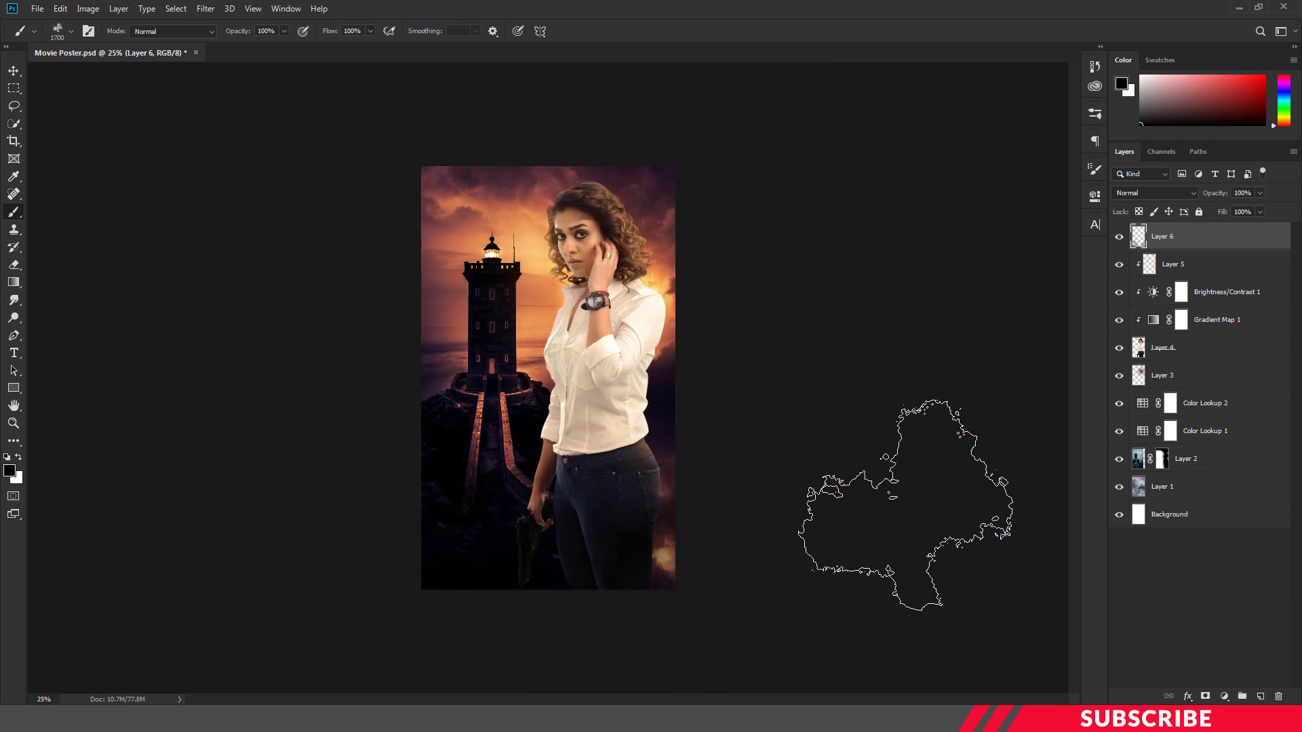
- Open the sparks picture Image-4 from the project folder as a separate document
left_click(14, 70)
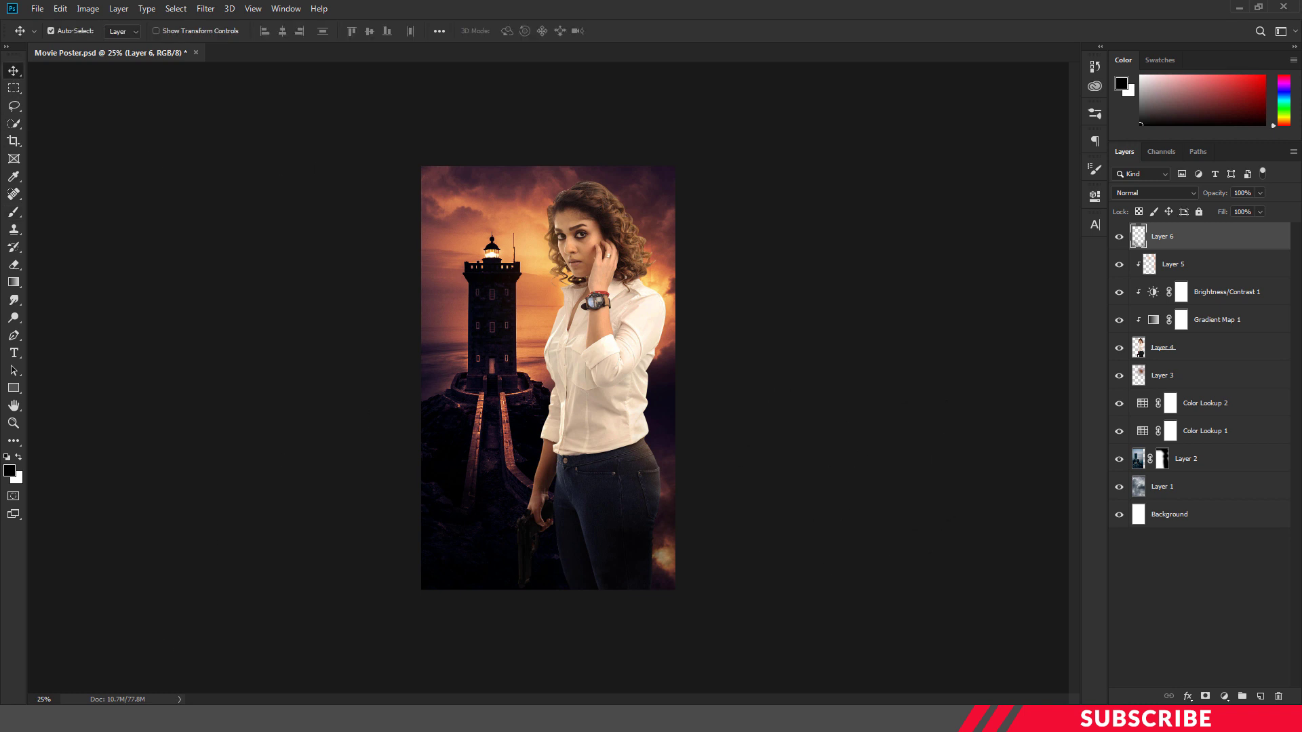
left_click(291, 651)
left_click(581, 266)
right_click(581, 262)
mouse_move(651, 430)
left_click(819, 431)
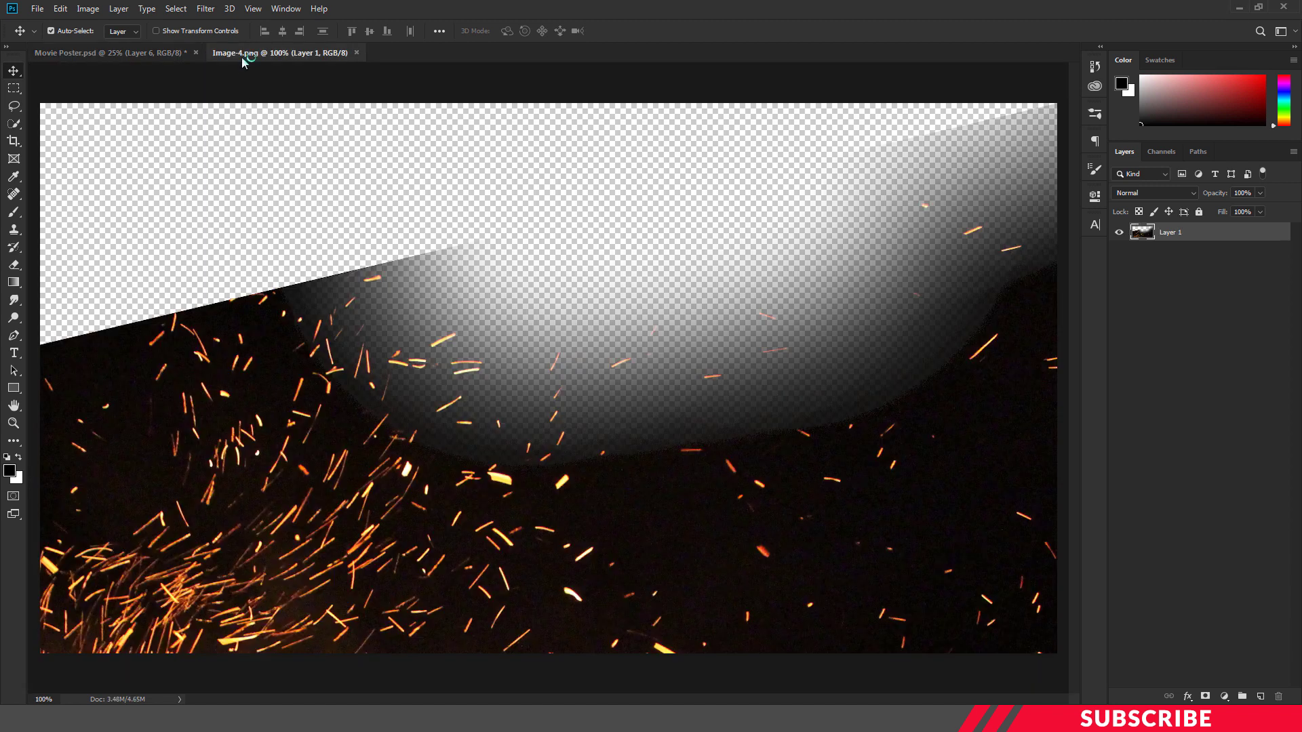
- Bring the sparks image into the Movie Poster document, close its own window, and place it along the poster's bottom edge
left_click_drag(242, 56, 247, 91)
left_click_drag(335, 168, 167, 299)
left_click(1221, 80)
left_click_drag(593, 379, 593, 534)
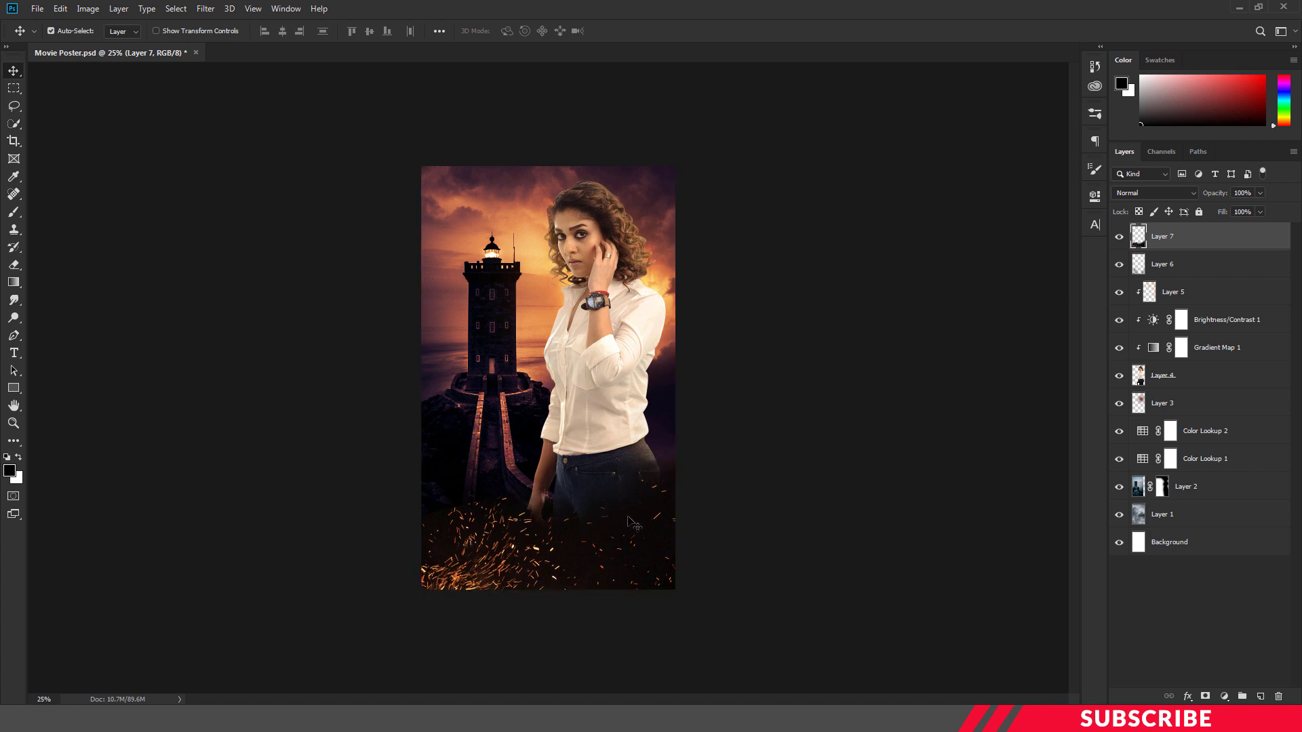
- Nudge the sparks layer slightly upward and set its blend mode to Screen
key("Up")
key("Up")
key("Up")
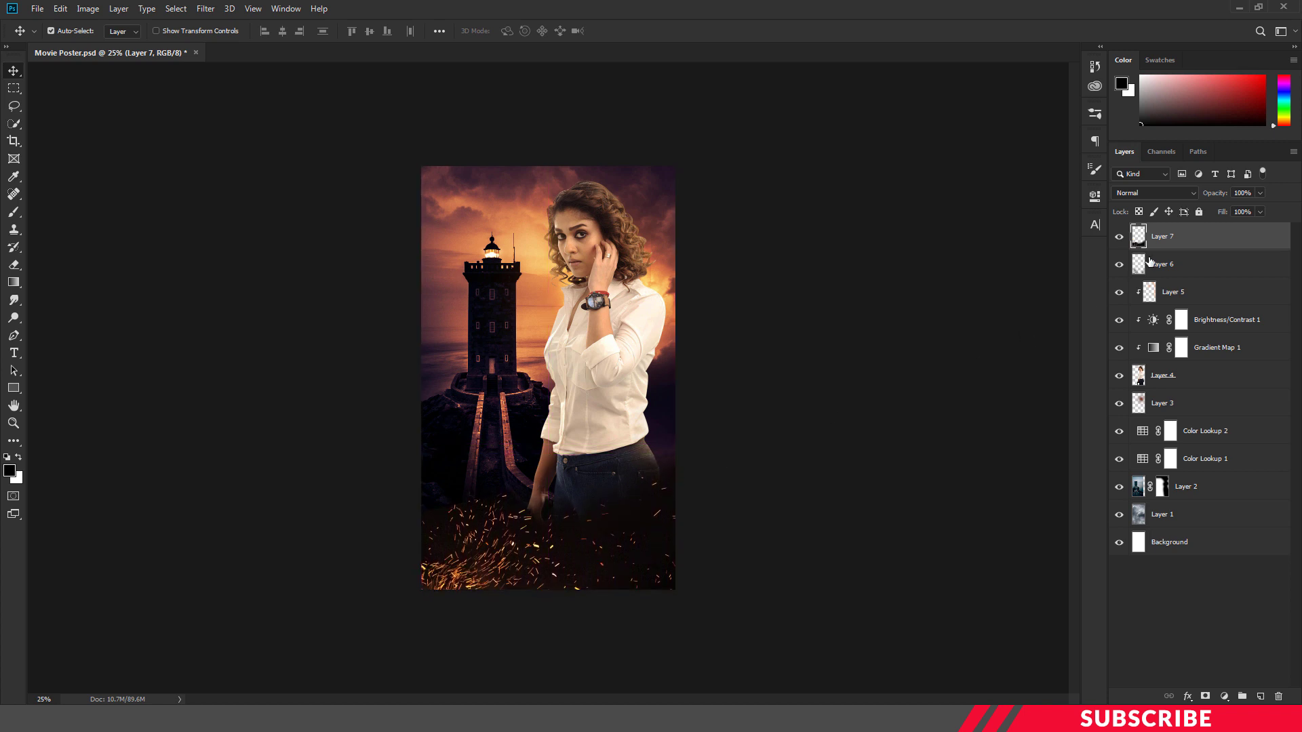
left_click(1192, 194)
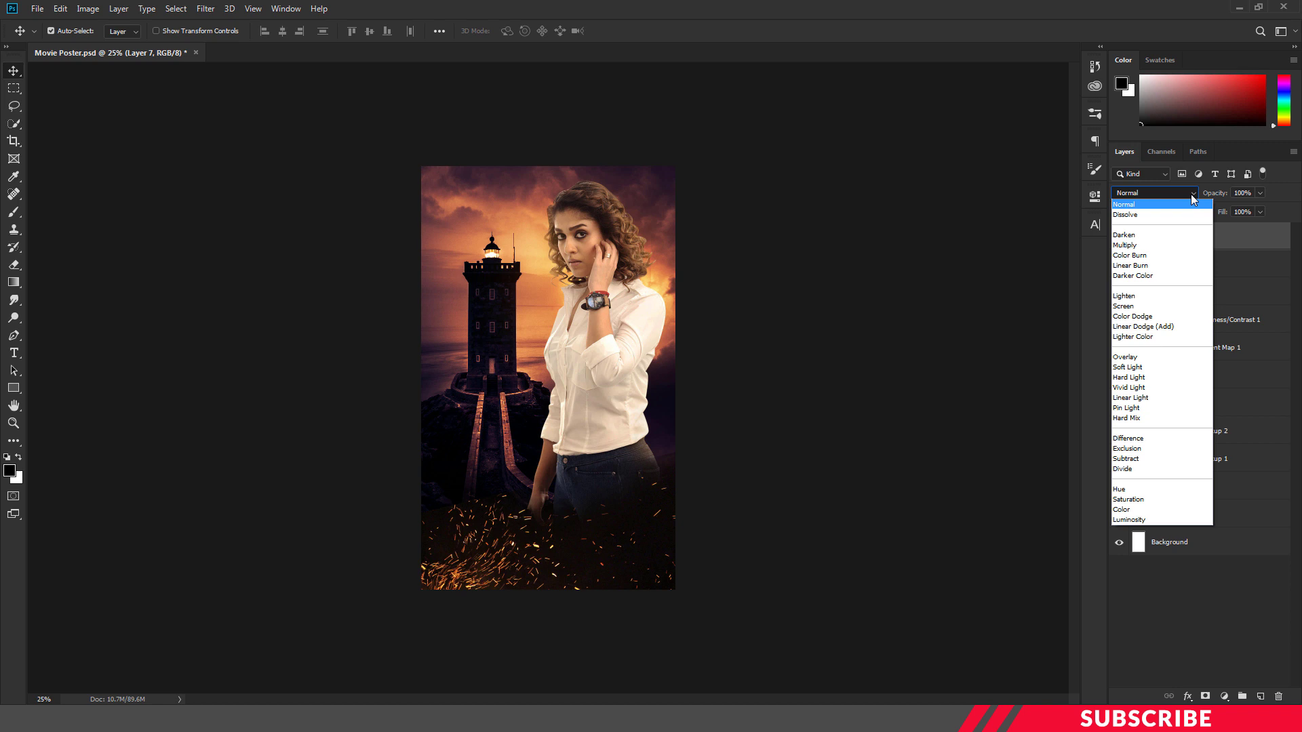
left_click(1166, 306)
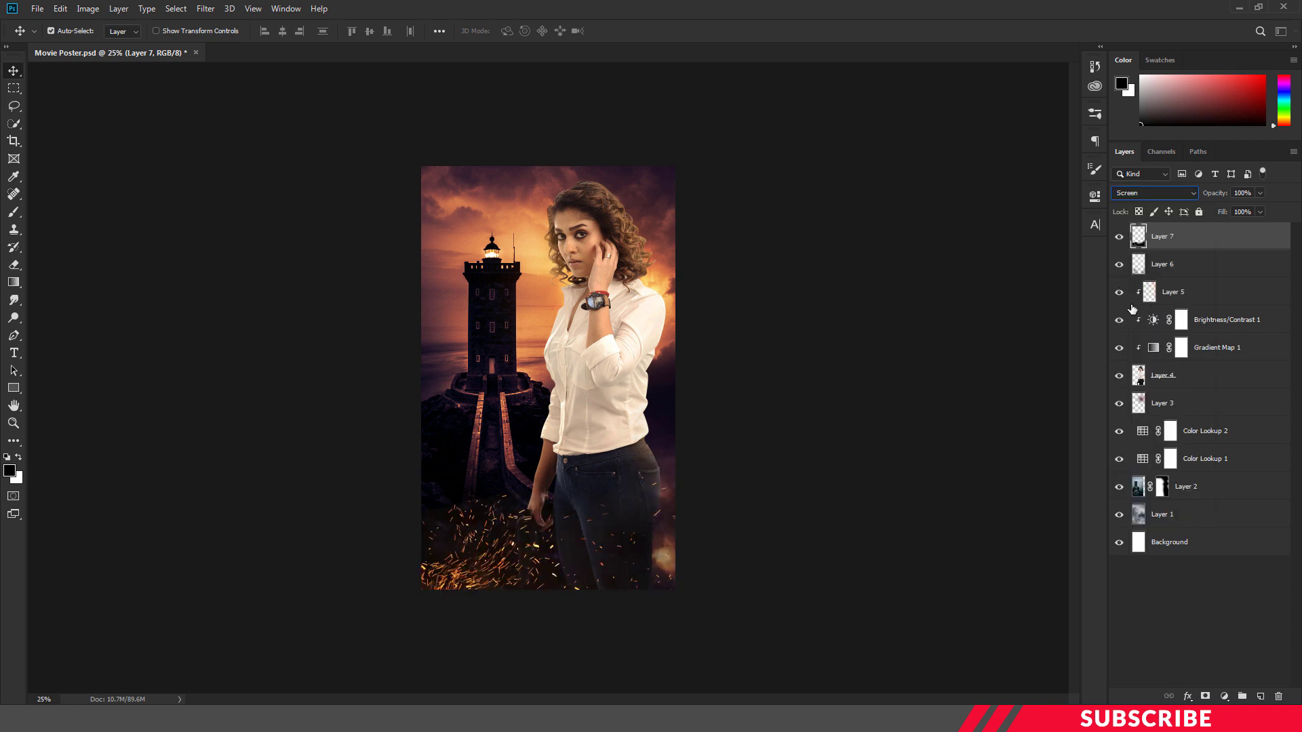
- Create a new layer above the sparks and set the foreground color to yellow-orange, hex fbc65c
left_click(1260, 698)
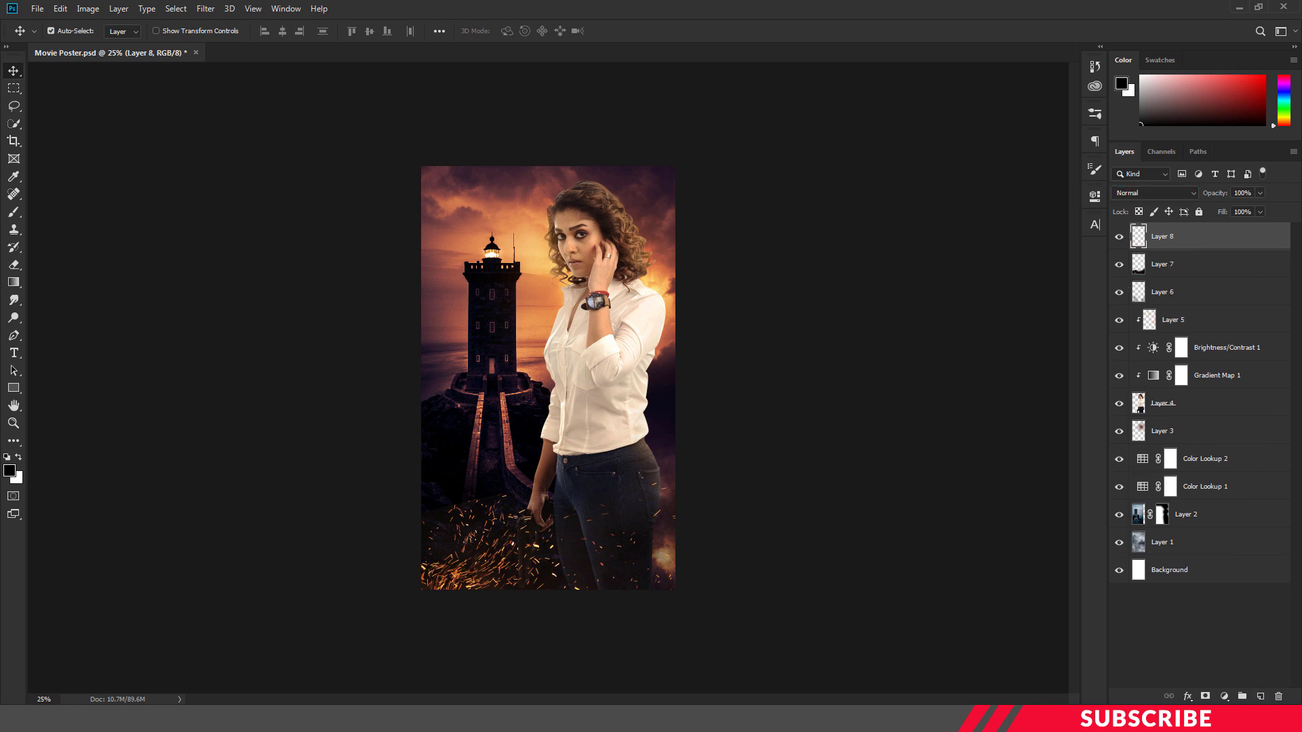
left_click(10, 468)
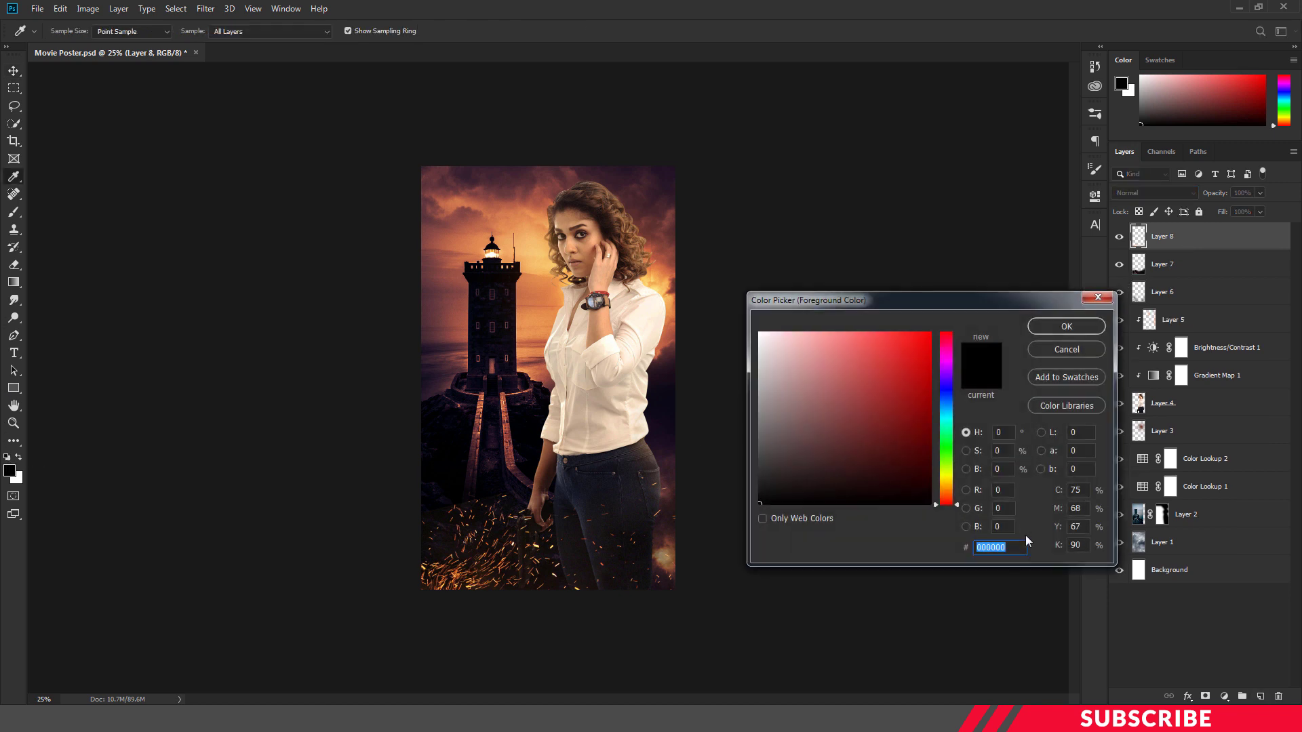
type("fb")
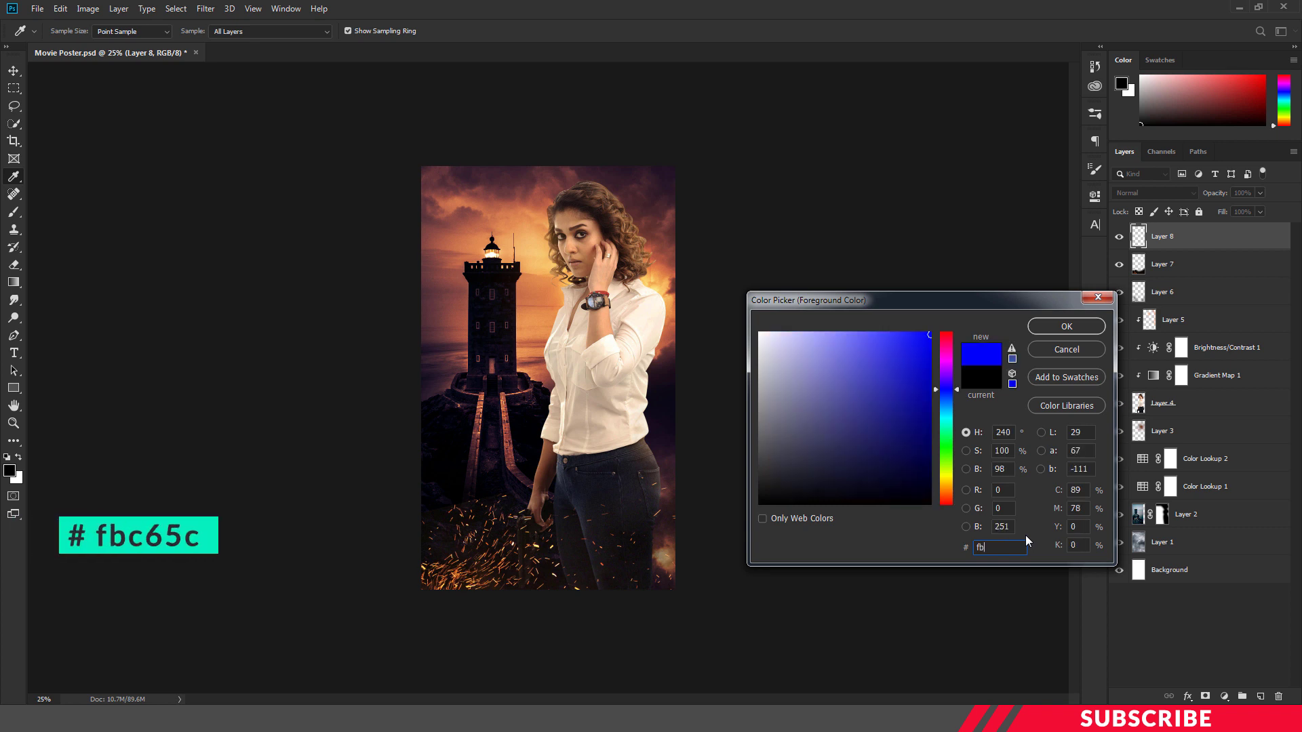
type("c65c")
key("Return")
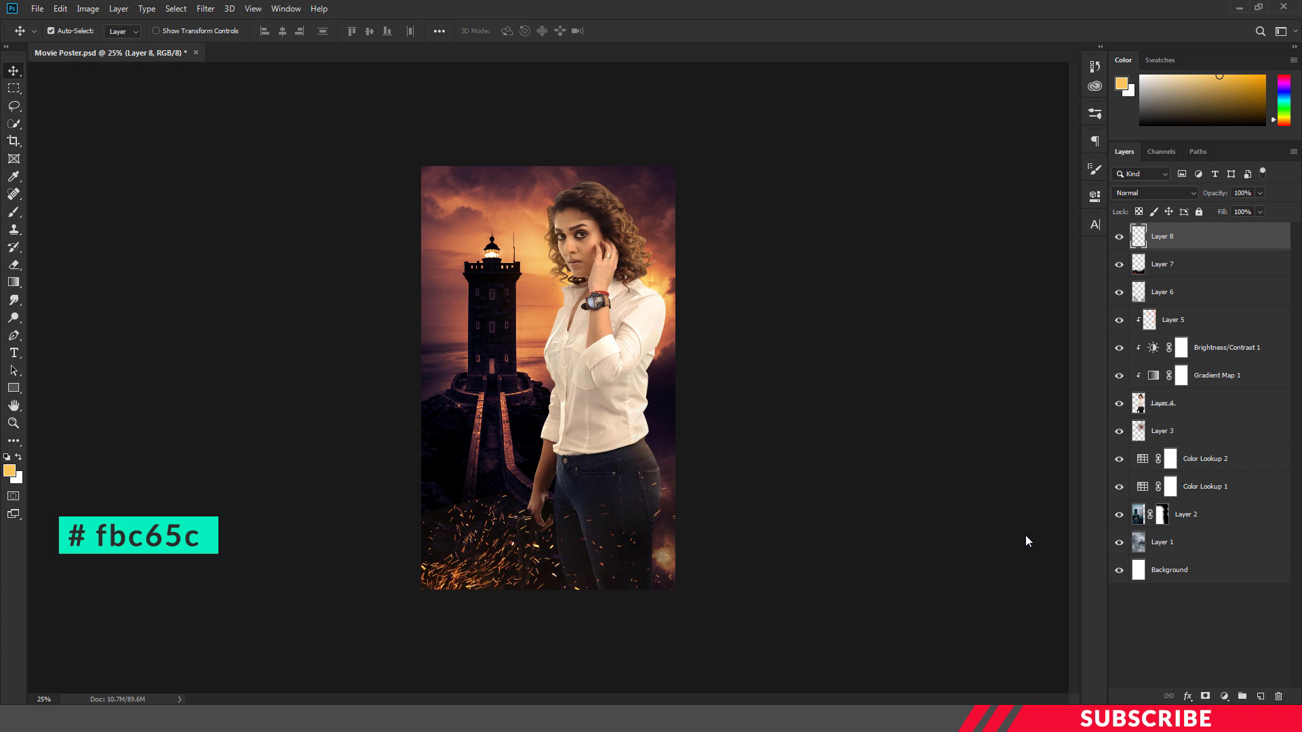
- Add the title text "N9" in USAAF_Stencil at 289 pt and place it over the lighthouse base, beside the woman
key("t")
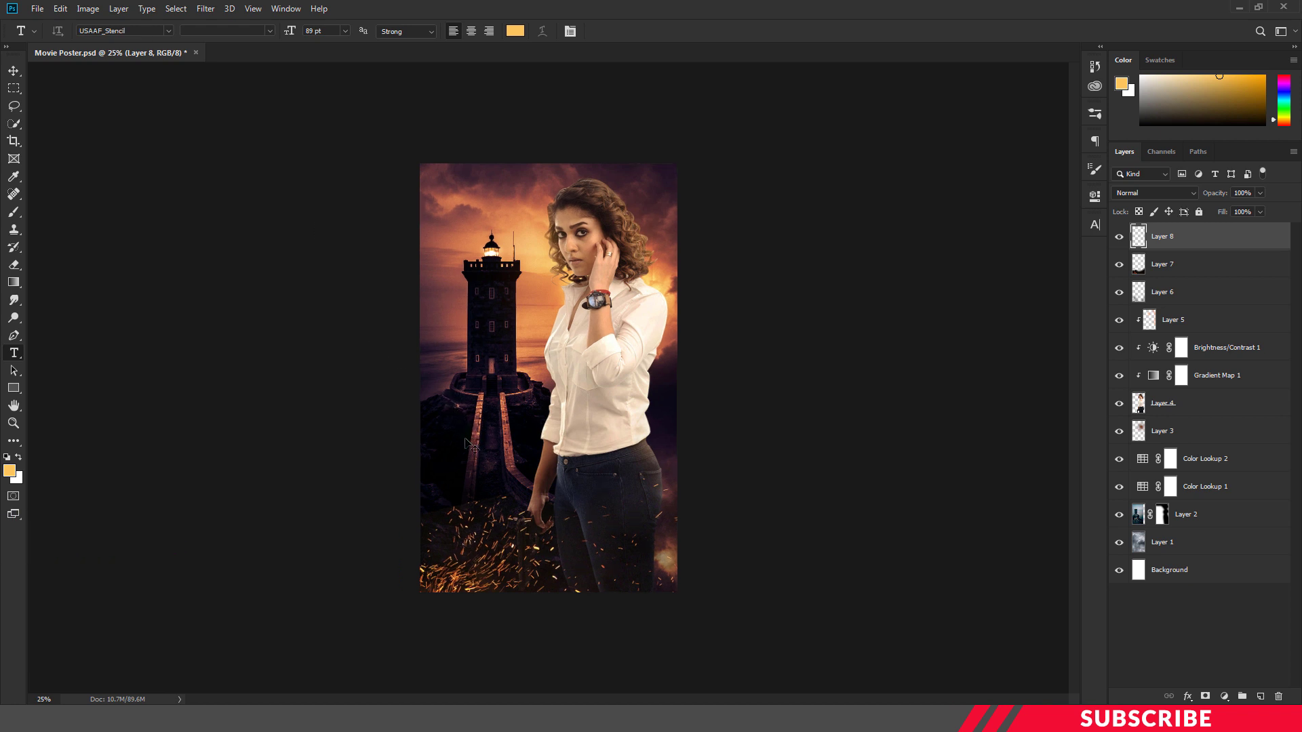
key("ctrl+plus")
left_click(438, 433)
type("N9")
key("ctrl+a")
left_click(314, 30)
type("289")
key("Return")
key("ctrl+Return")
key("v")
left_click_drag(552, 324, 503, 370)
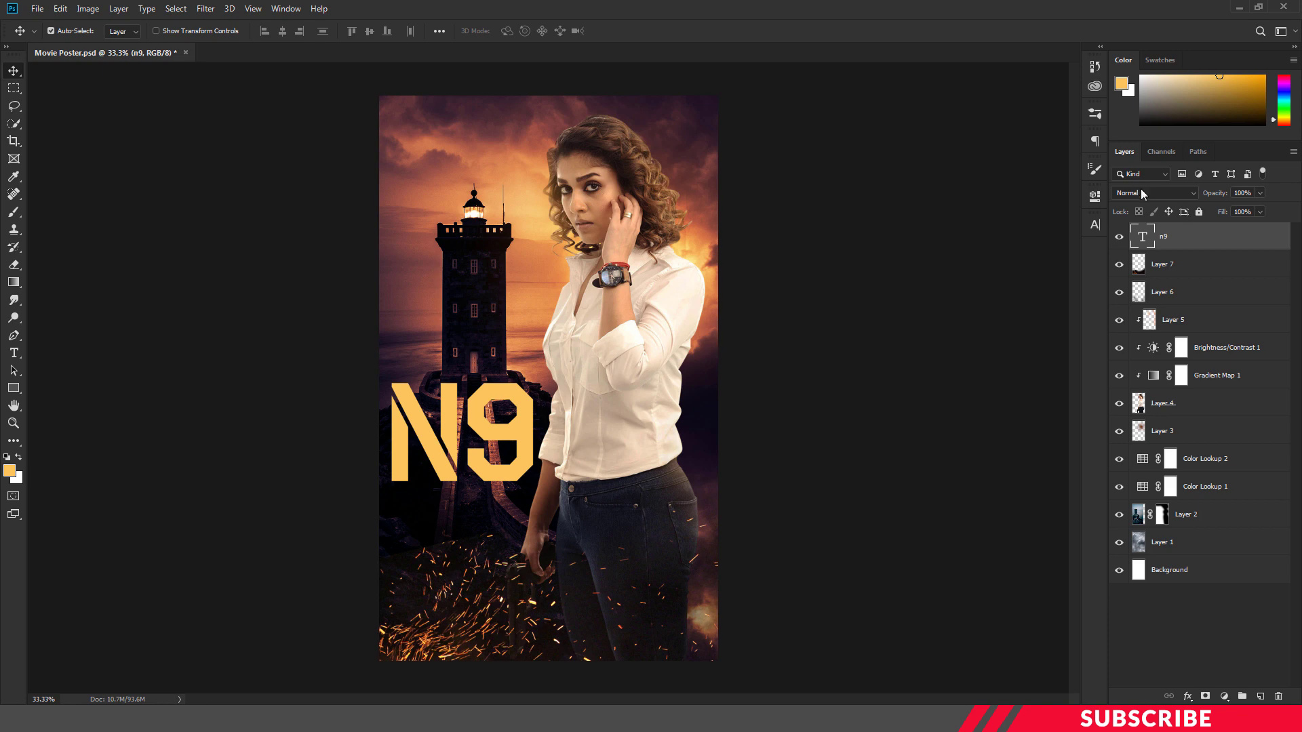
- Add a drop shadow to the N9 text with Normal blend mode and brown color, hex 7b4214
right_click(1178, 242)
left_click(1042, 106)
left_click(814, 405)
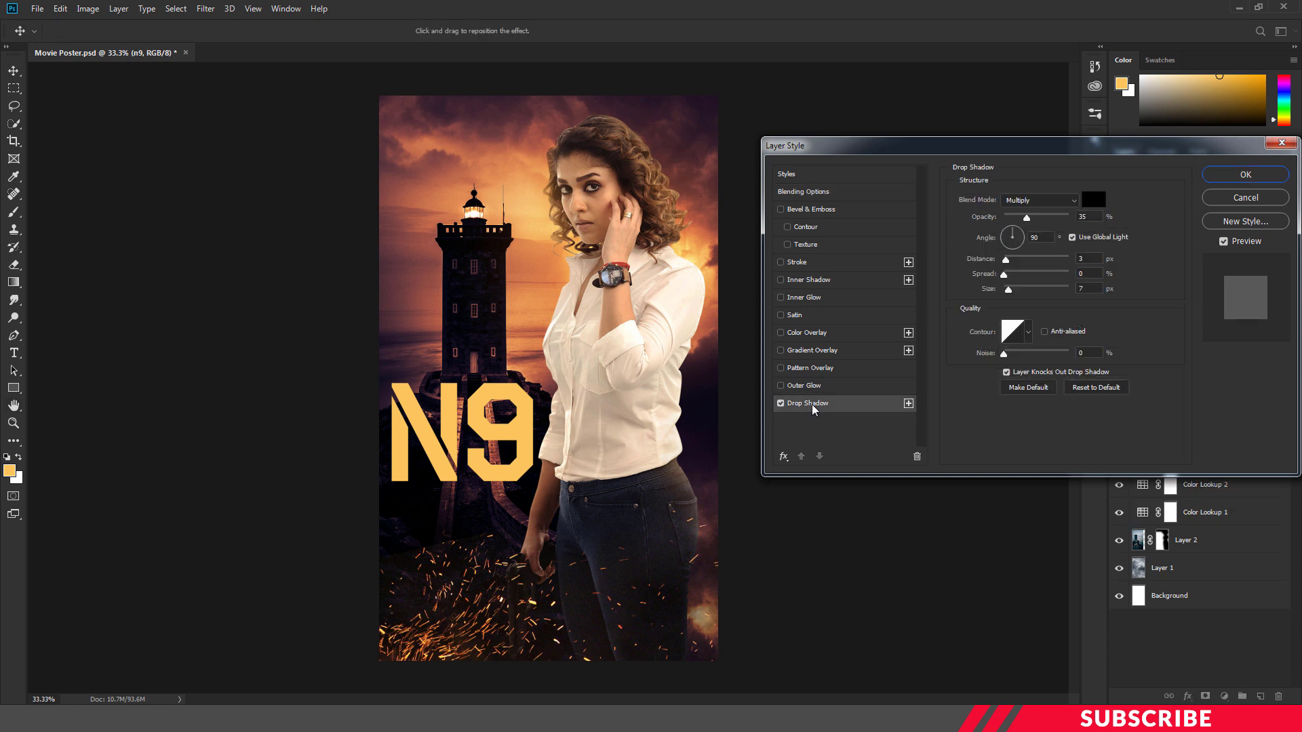
left_click(1055, 202)
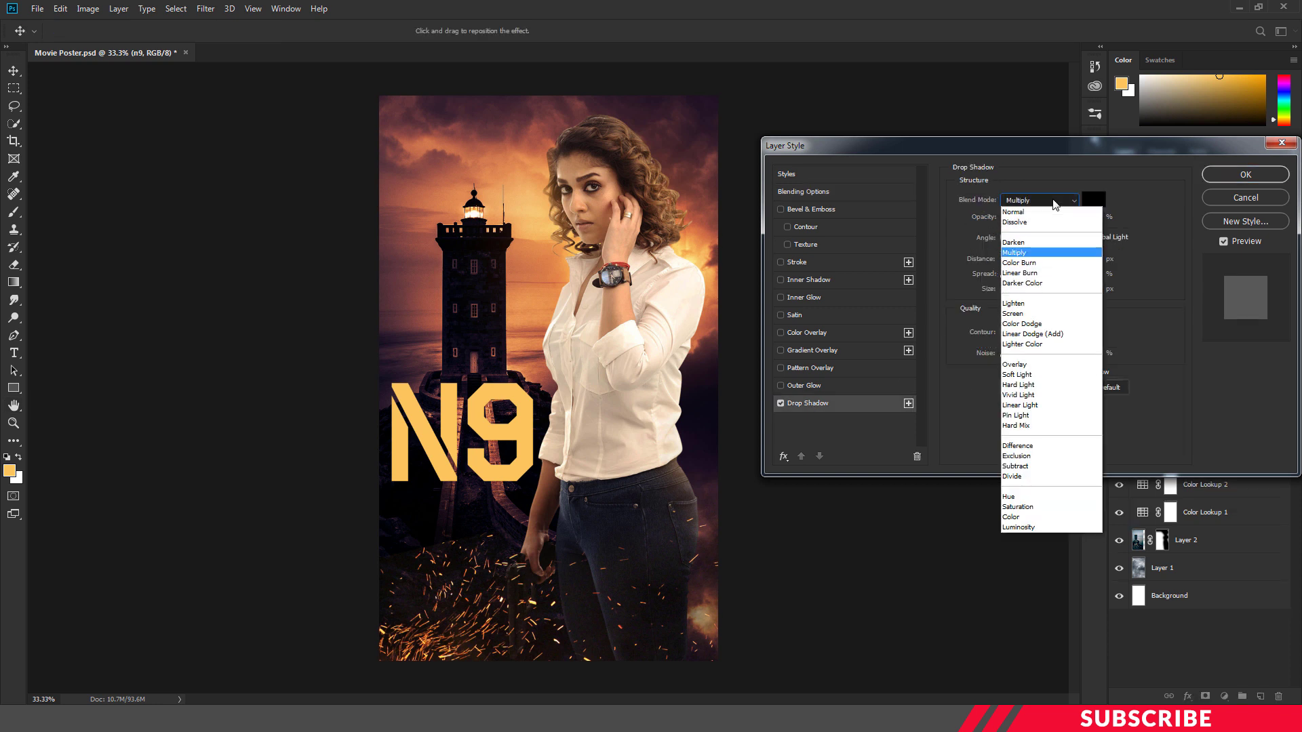
left_click(1013, 211)
left_click(1093, 199)
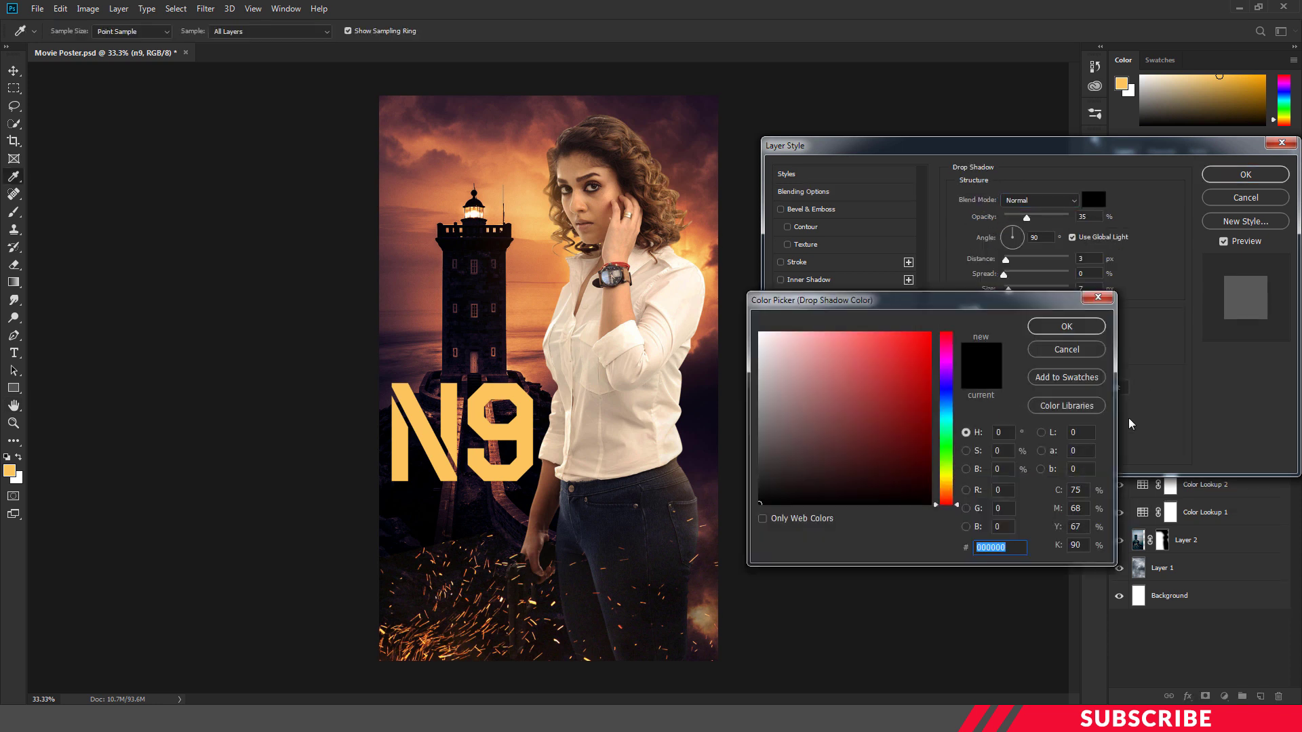
type("7b")
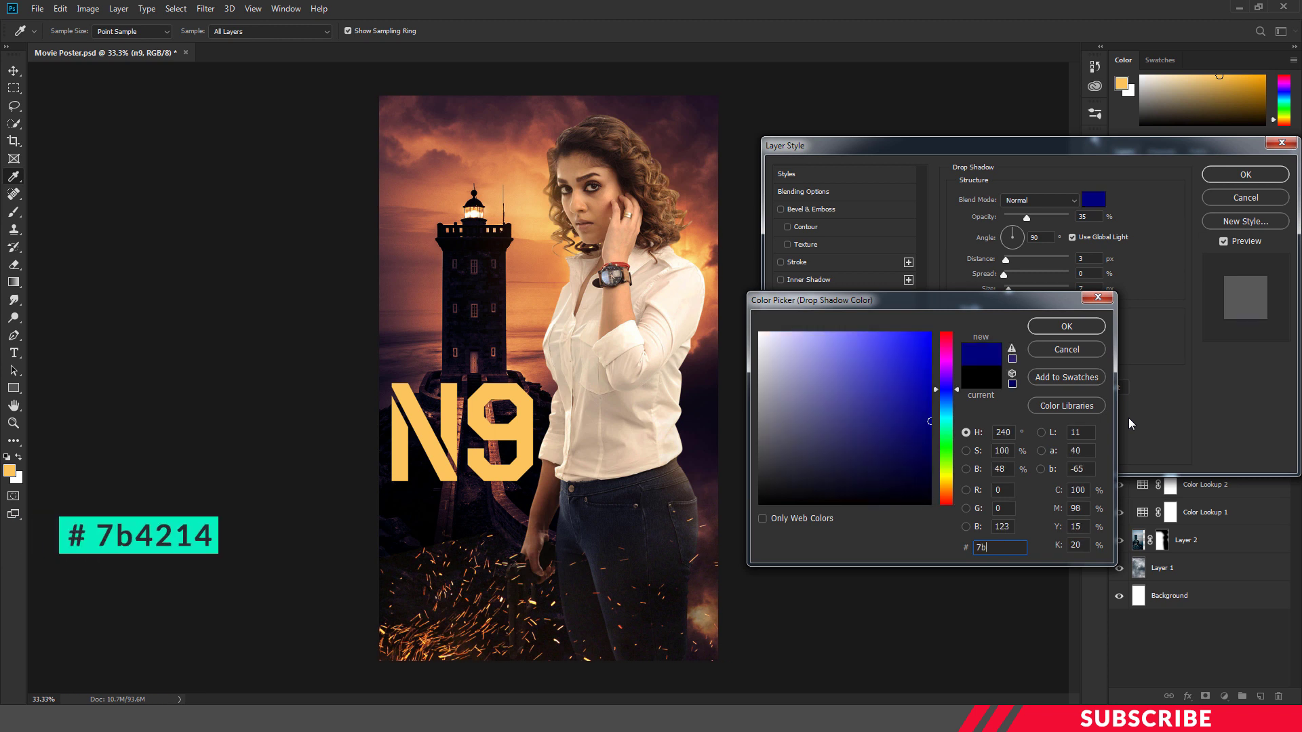
type("4212")
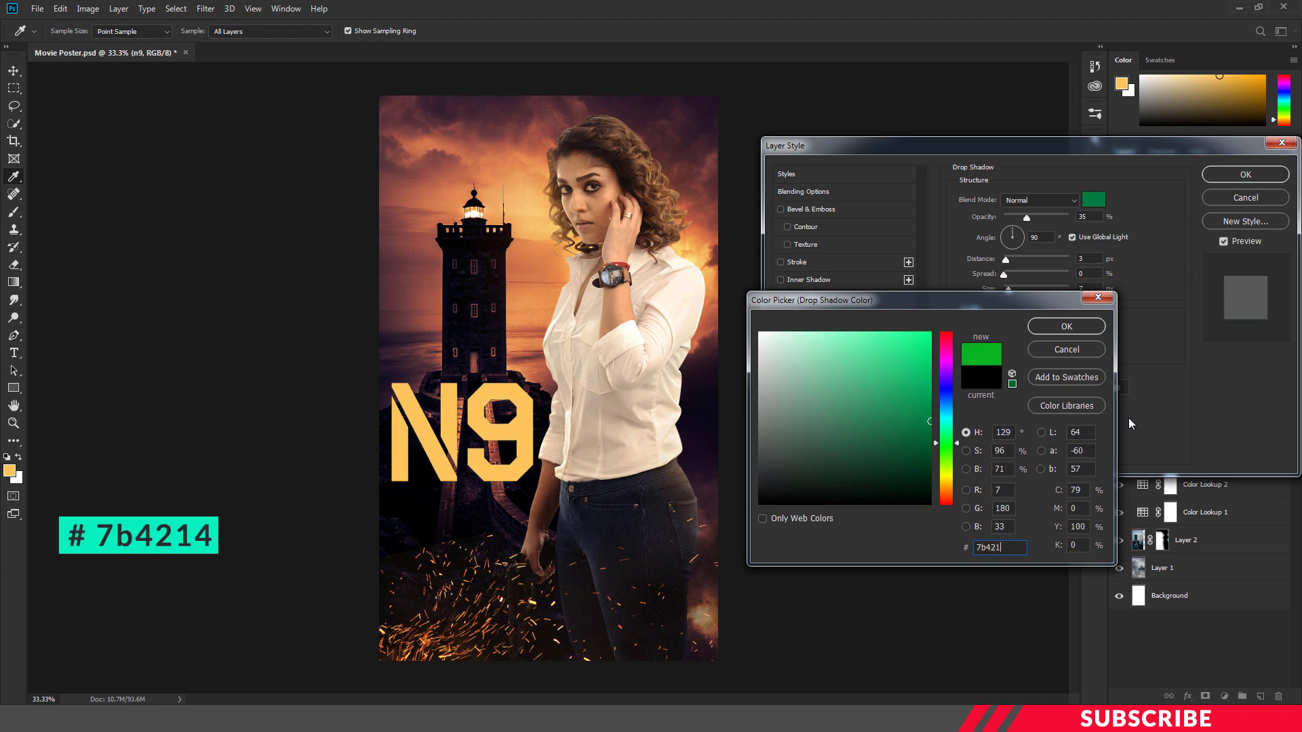
left_click(1067, 327)
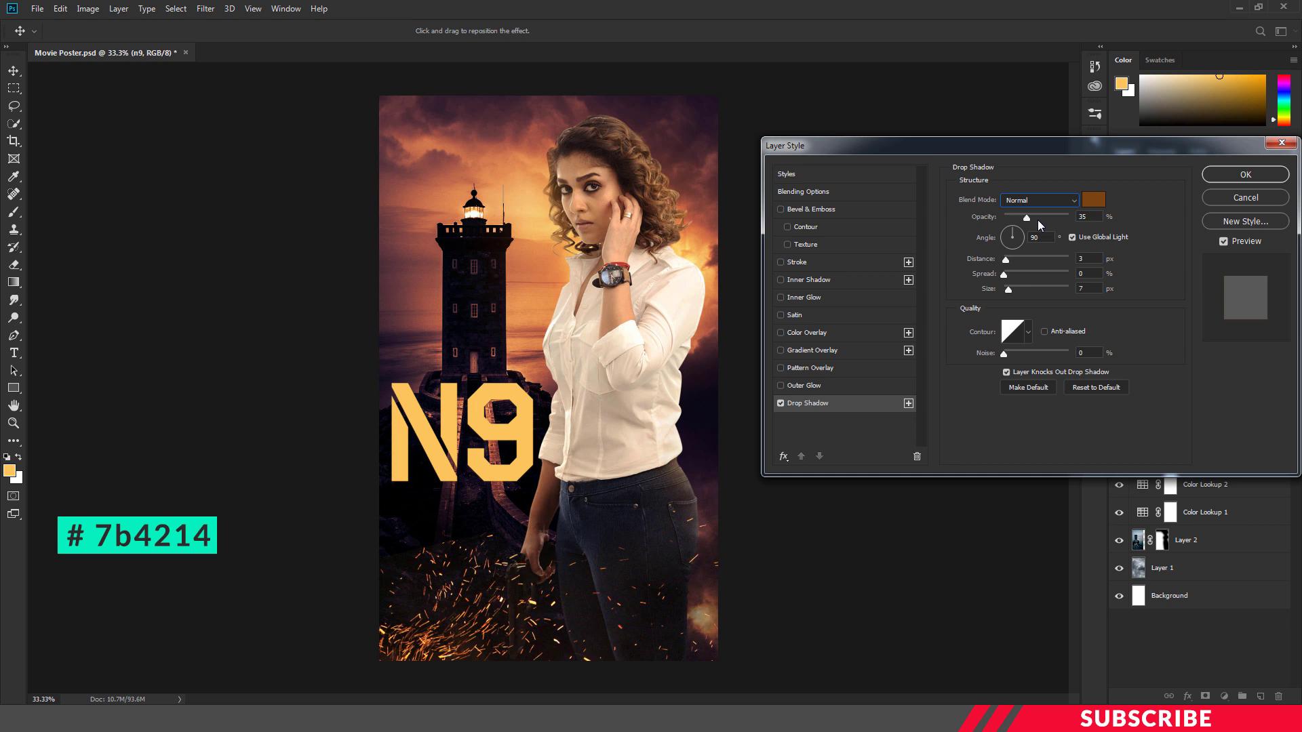
- Set the N9 drop shadow's opacity to 100% and distance to 16 px, and apply the layer style
left_click_drag(1032, 218, 1084, 223)
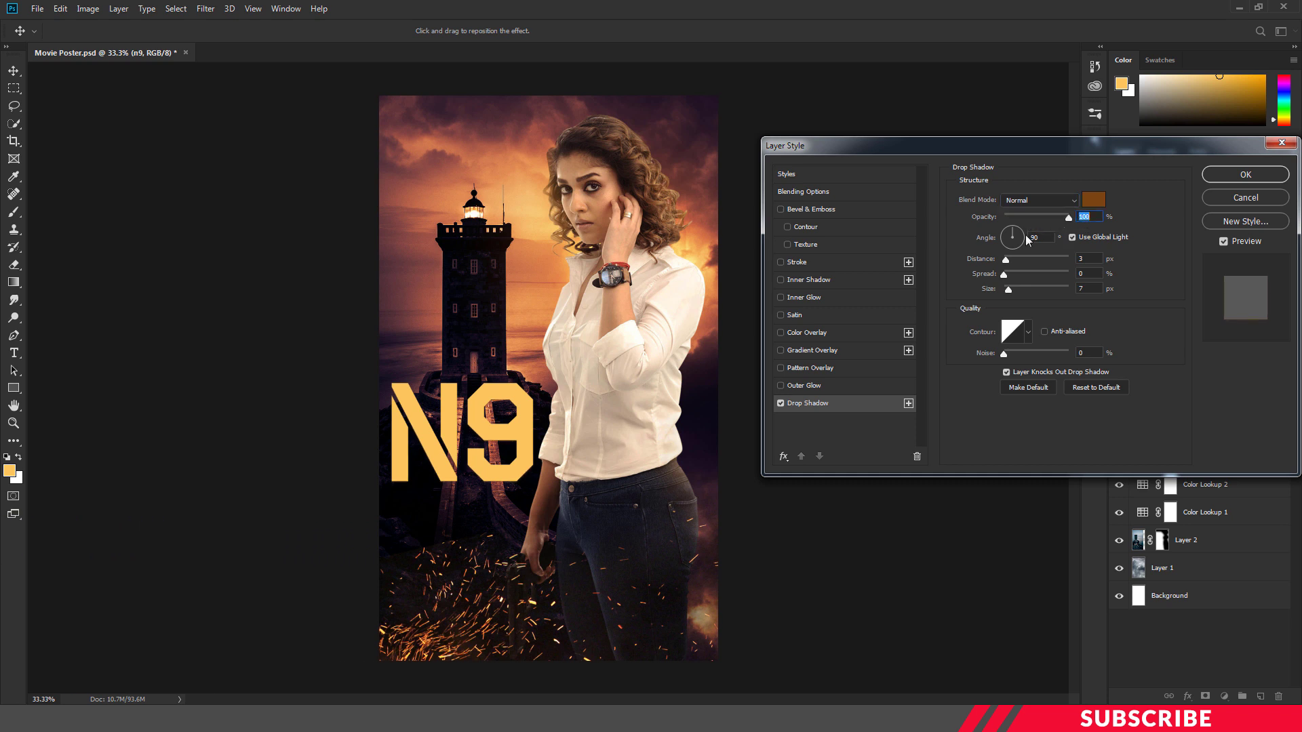
left_click(1081, 258)
type("16")
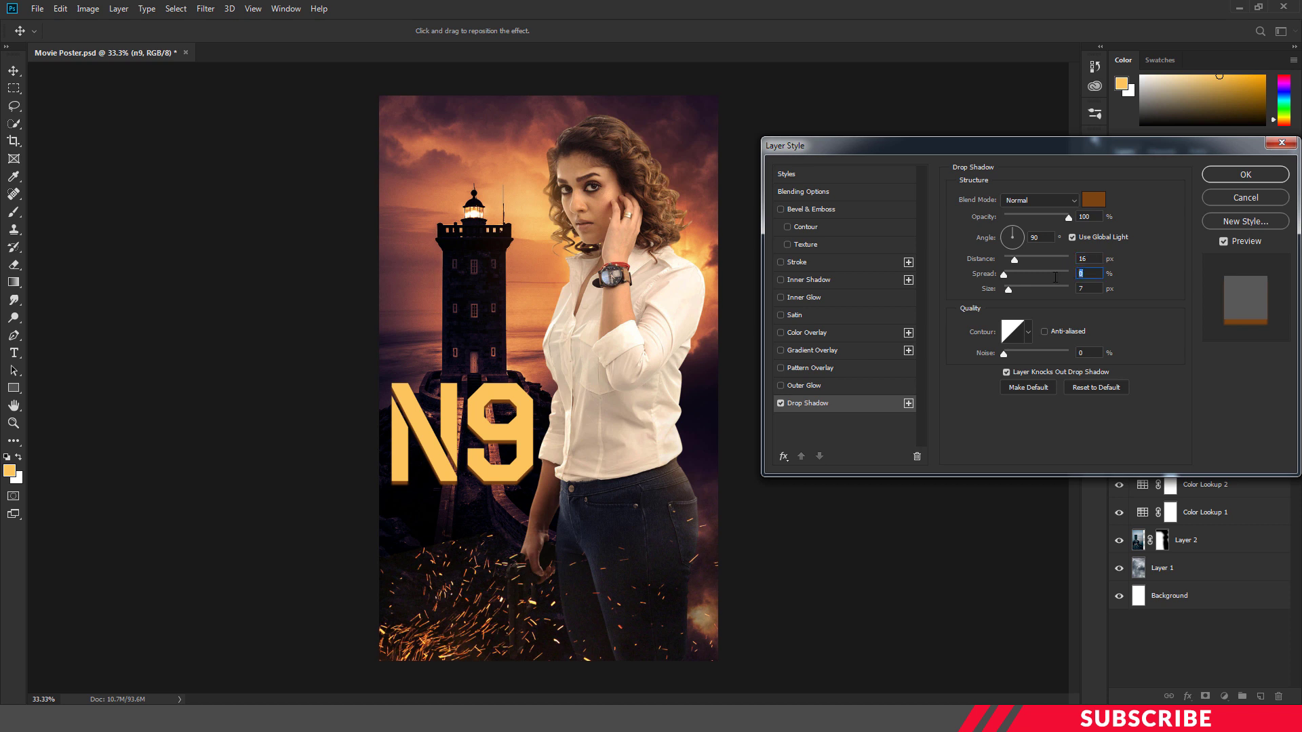
key("Tab")
left_click(1246, 176)
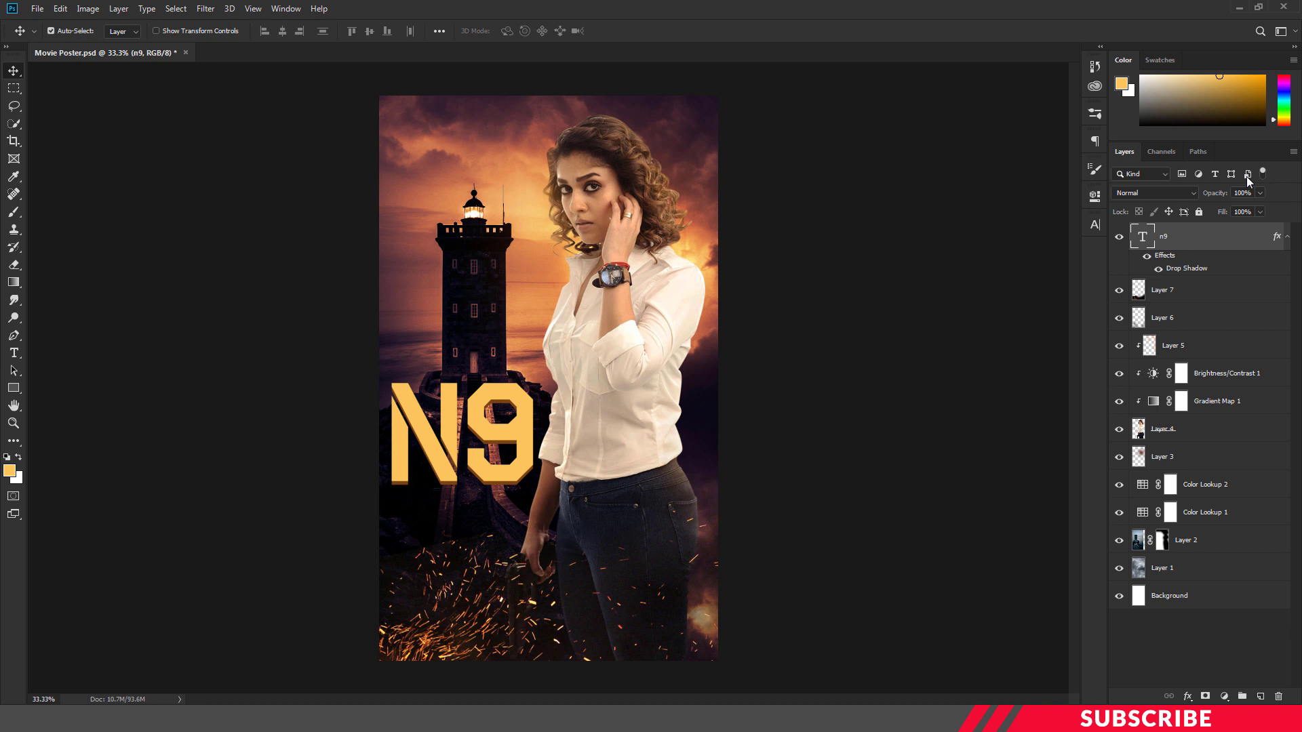
- Duplicate the N9 text layer and place the copy directly below the original
key("ctrl+j")
left_click_drag(510, 427, 519, 510)
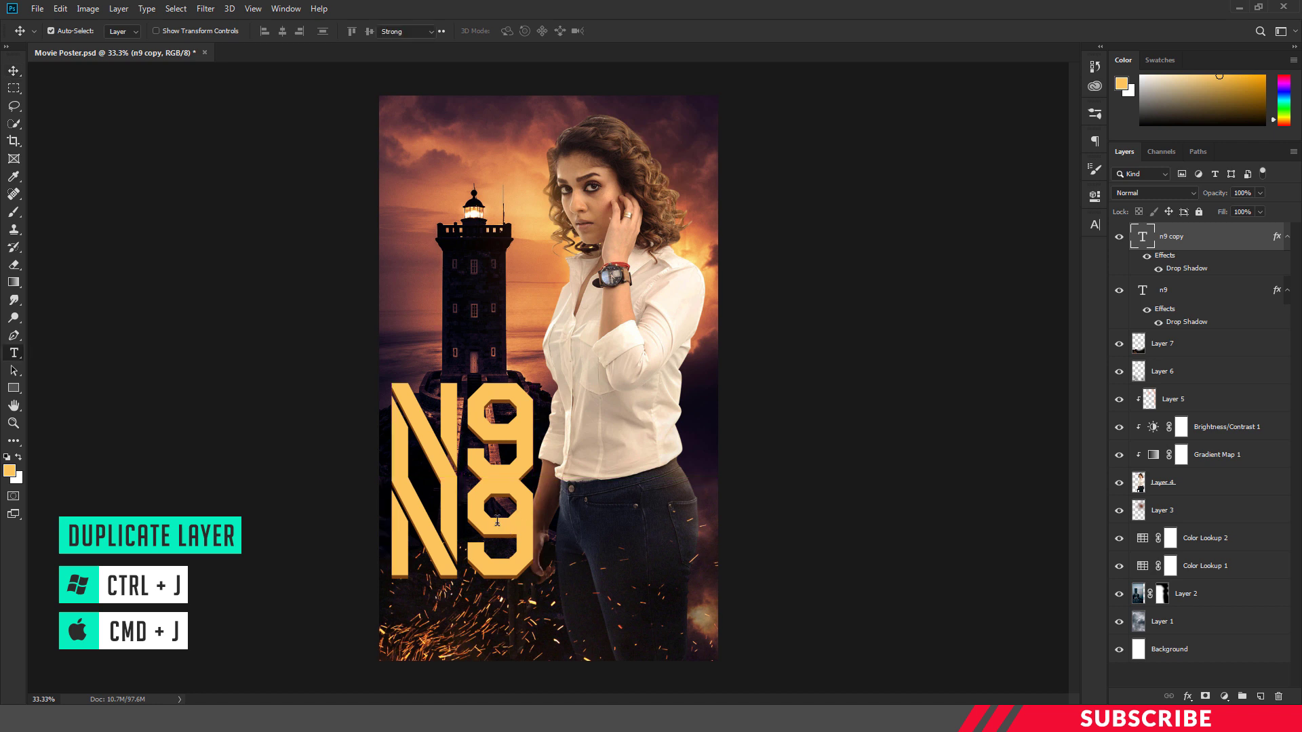
- Replace the duplicated text below N9 with "NAYAN" and set its font size to 89 pt
key("t")
left_click(497, 521)
key("ctrl+a")
type("NAYAN")
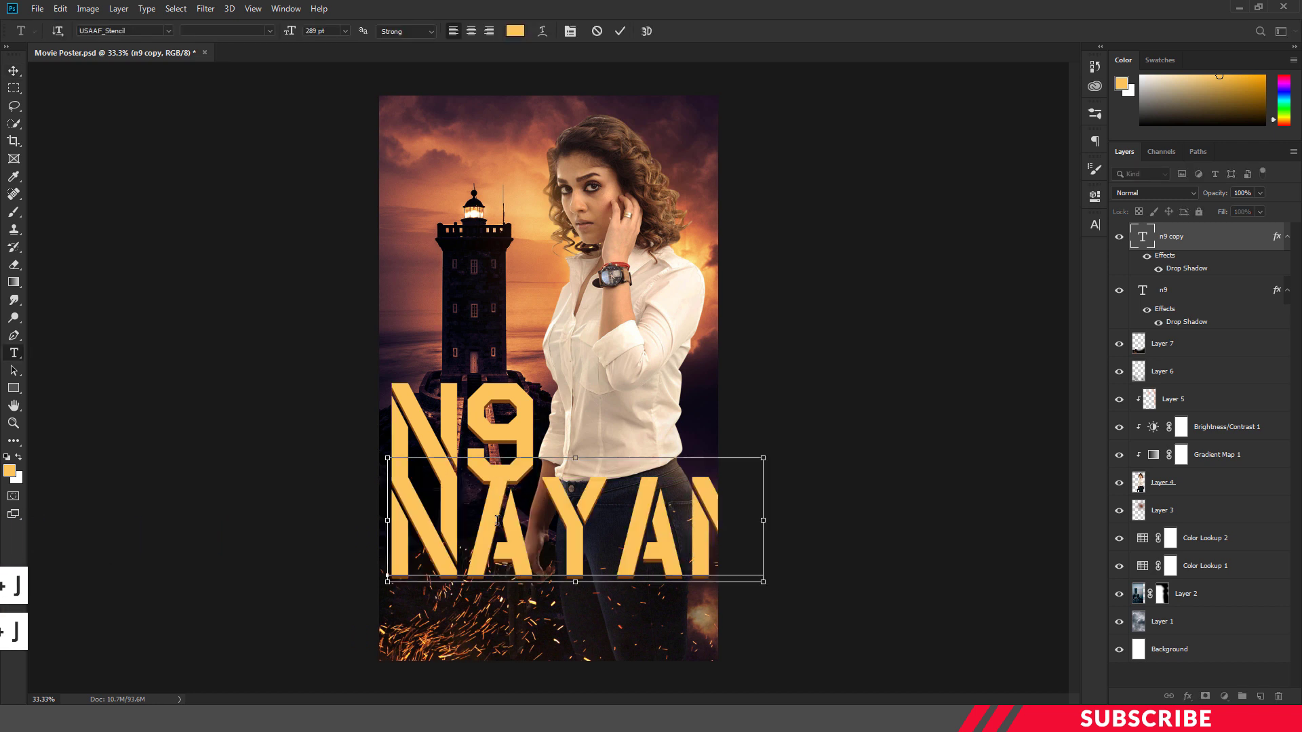
key("ctrl+a")
left_click(336, 32)
type("89")
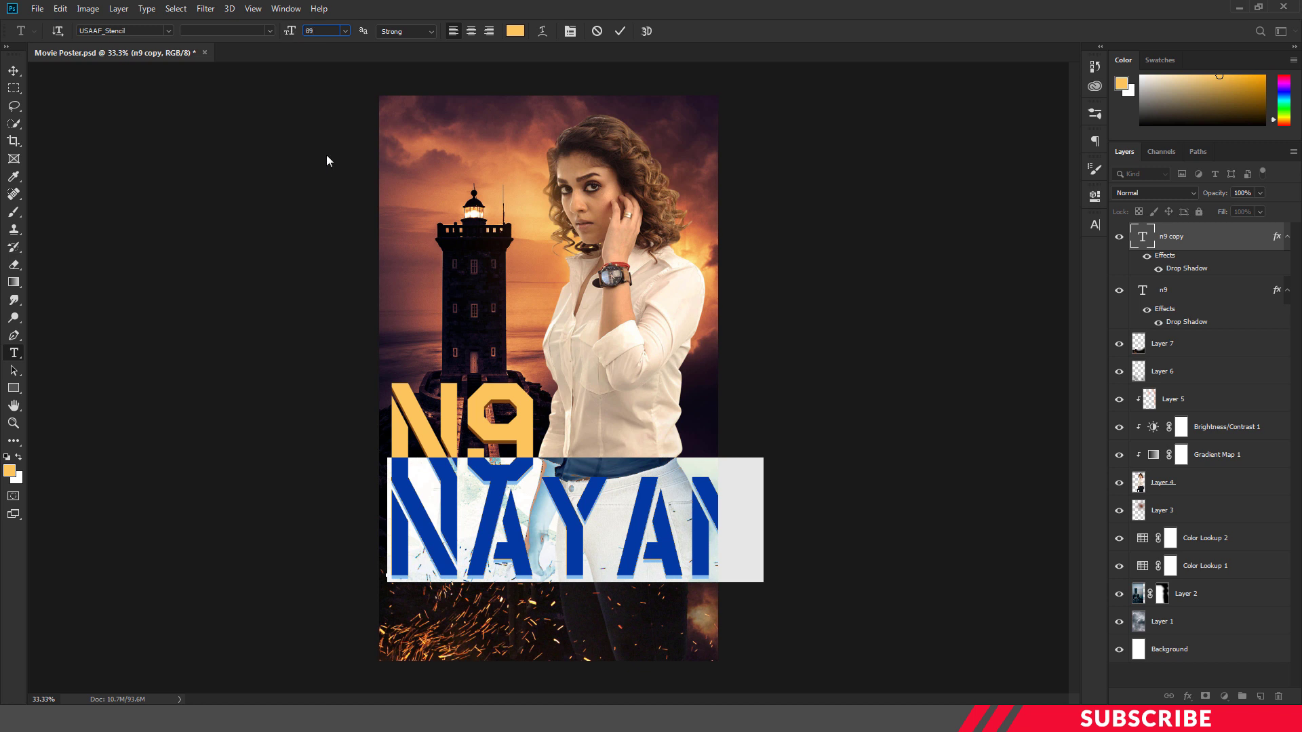
key("Return")
key("ctrl+Return")
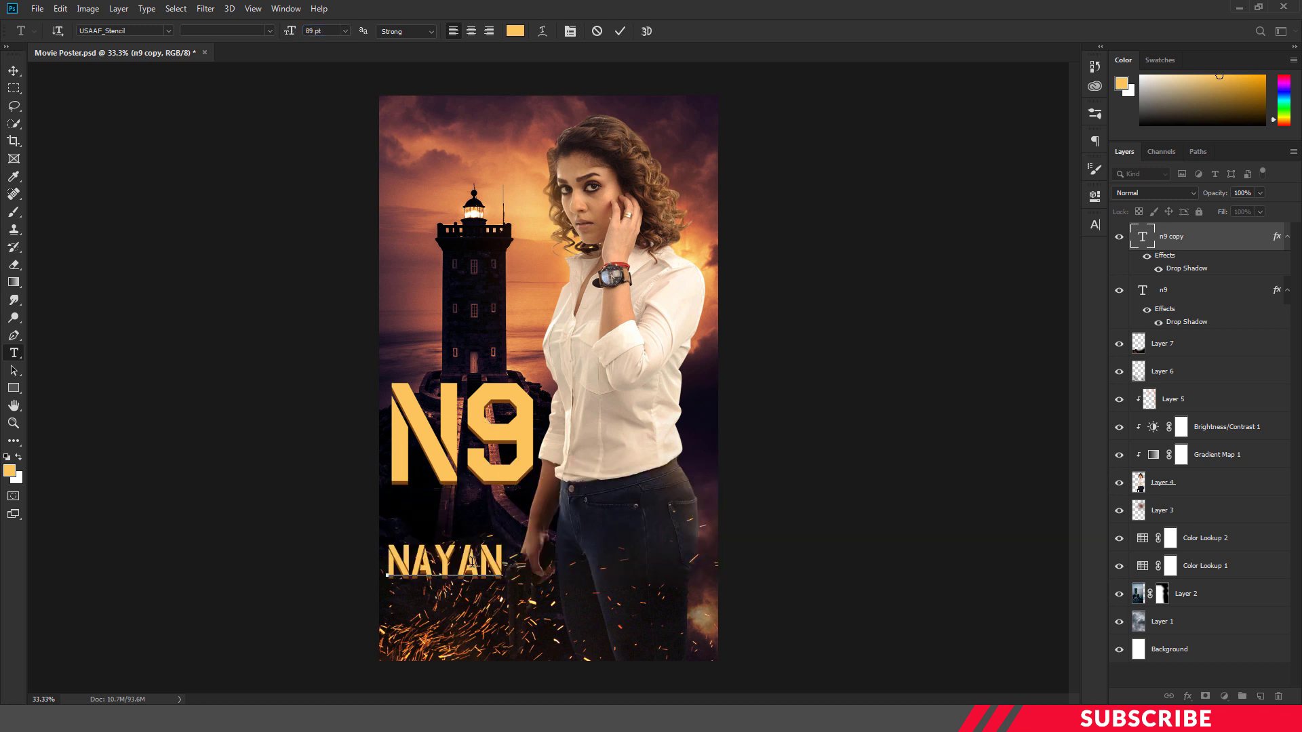
- Move the NAYAN text directly beneath N9 and scale it up slightly with Free Transform
key("v")
left_click_drag(468, 578, 473, 520)
key("ctrl+t")
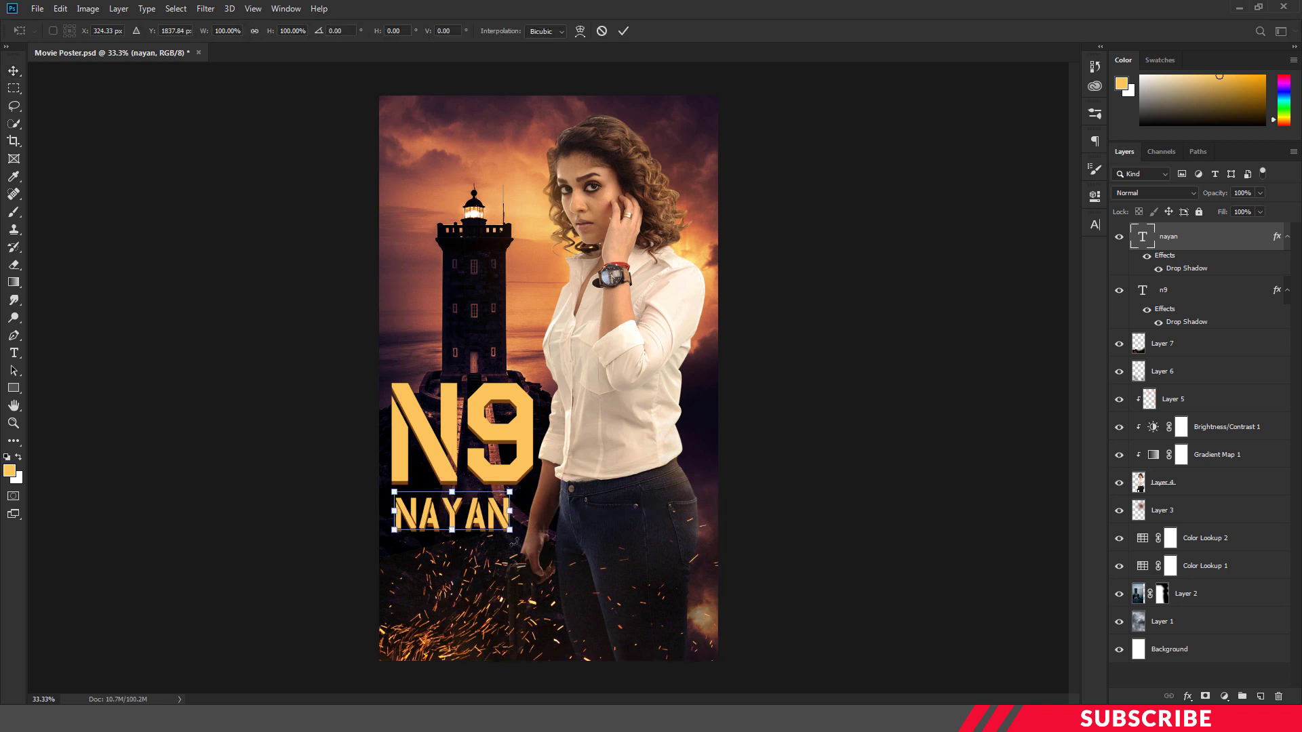
left_click_drag(520, 535, 526, 541)
key("Return")
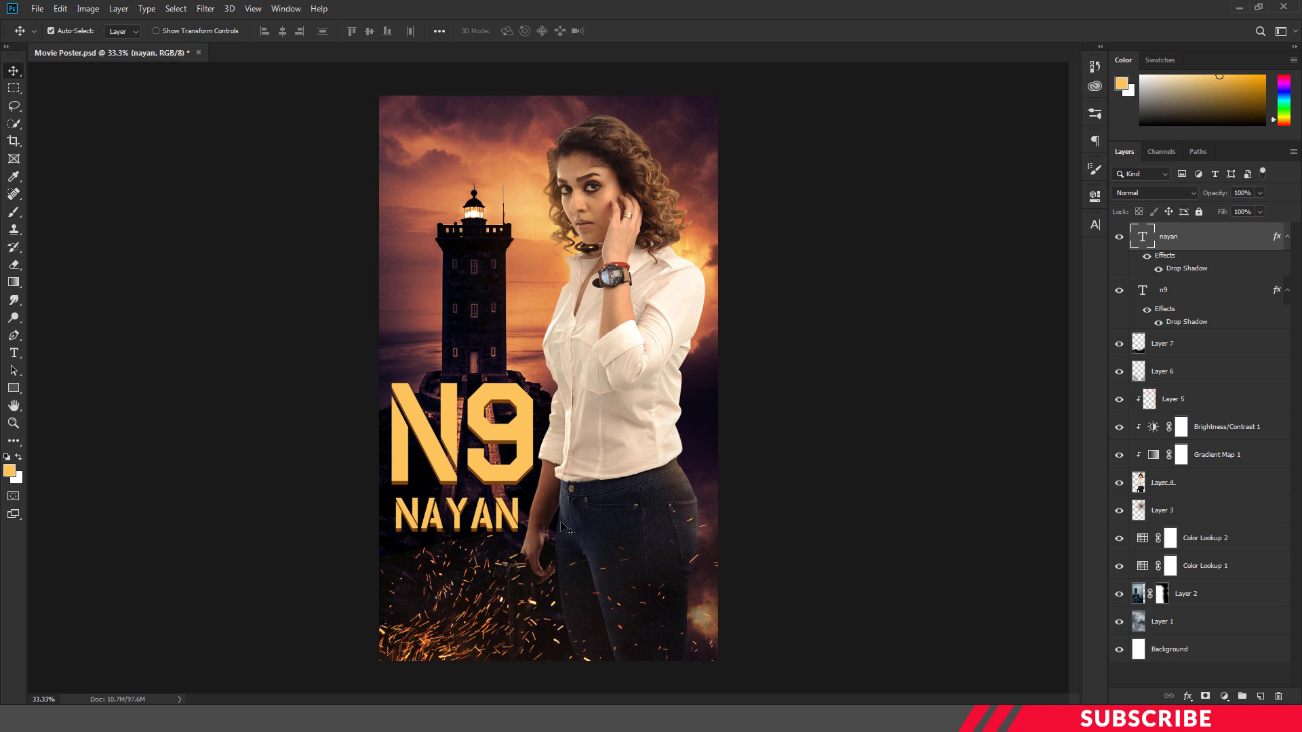
- Add a new layer above the text with Linear Dodge (Add) blending and set the foreground color to hex 553b06
left_click(1260, 696)
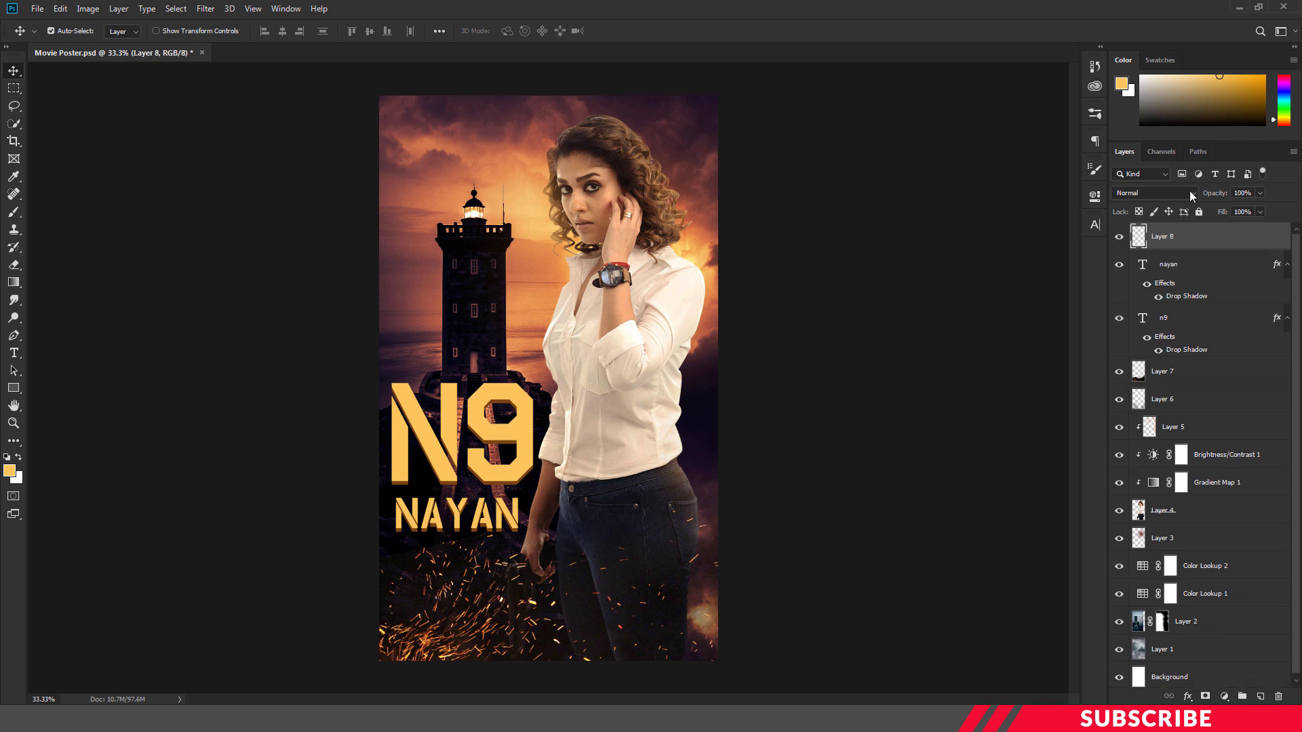
left_click(1153, 192)
left_click(1155, 327)
left_click(10, 472)
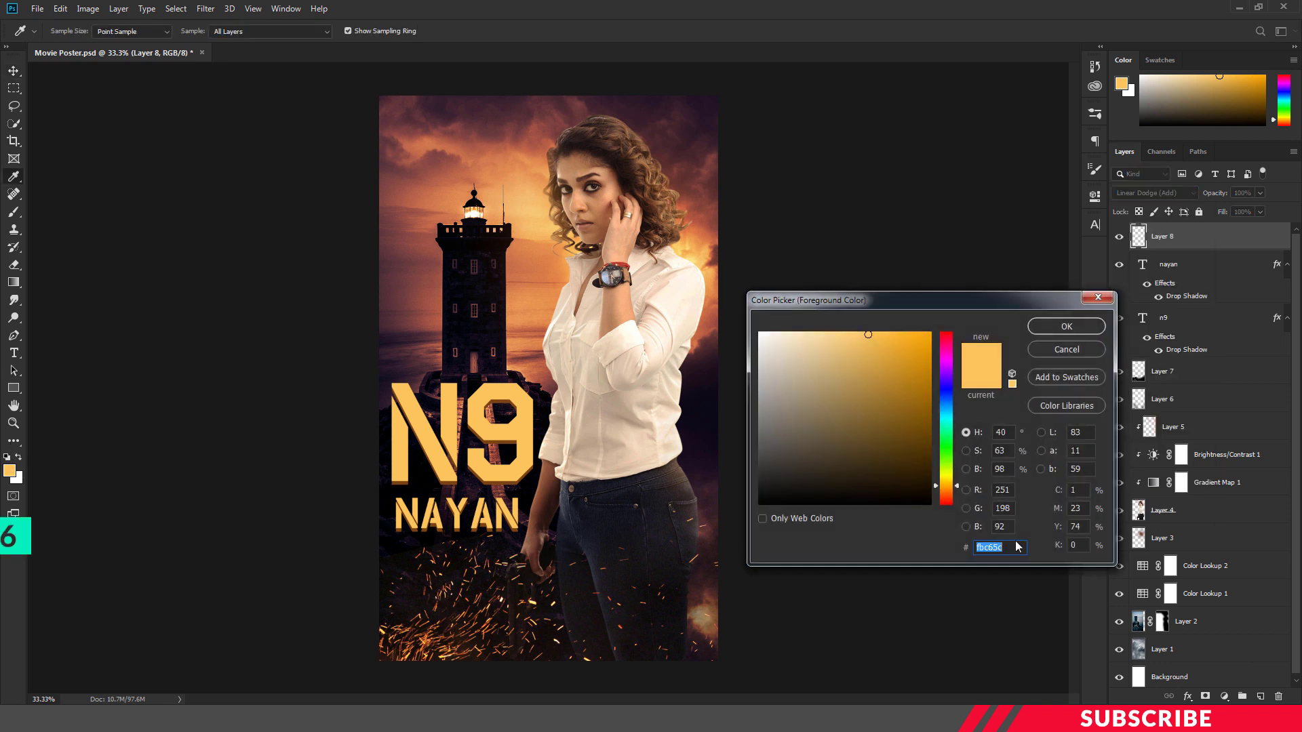
type("55")
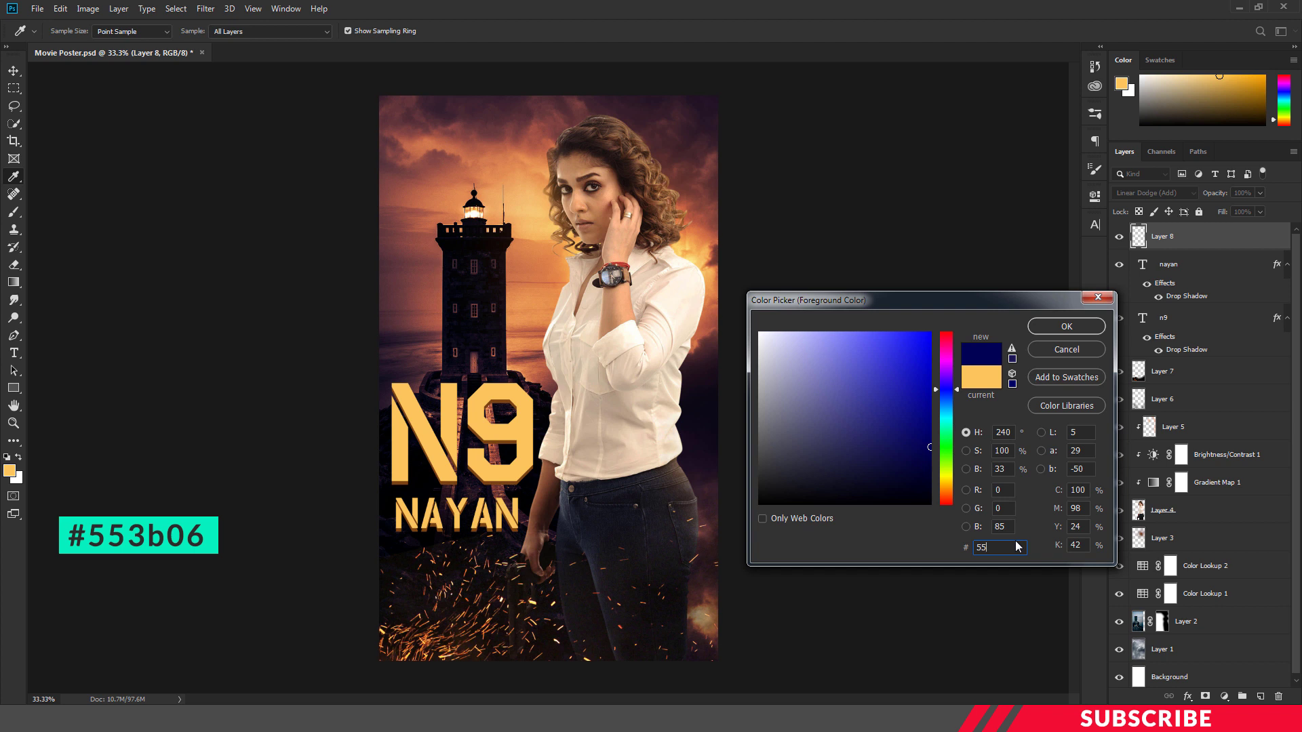
type("3b06")
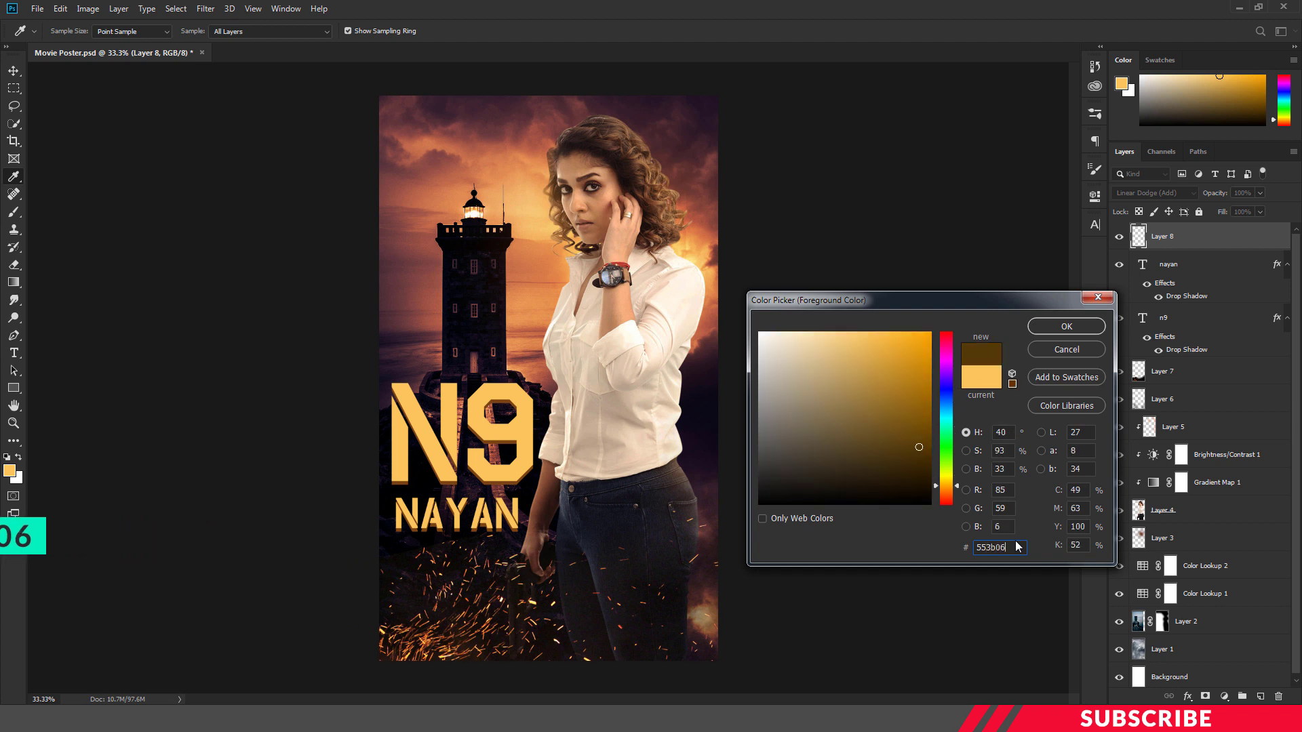
key("Return")
key("v")
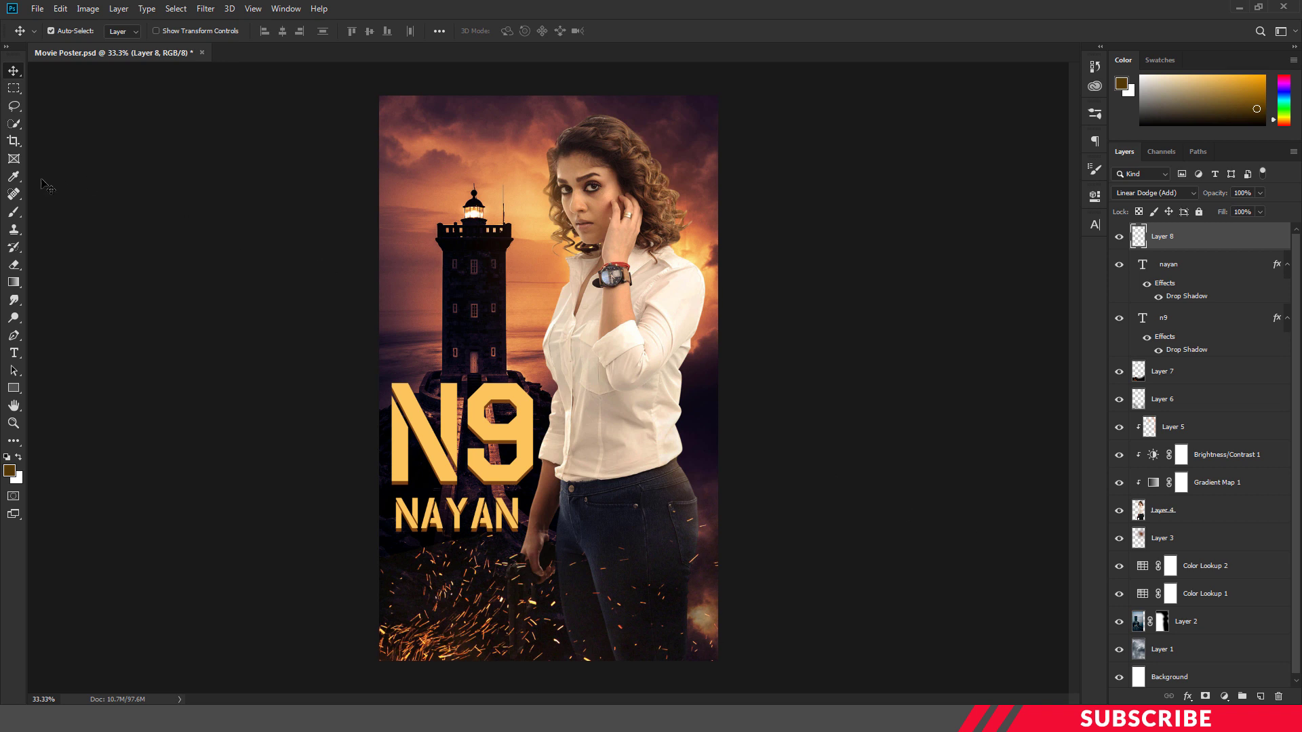
- Paint a soft glow over the N9 title using a Soft Round Pressure Opacity brush reduced to 600 px
left_click(22, 216)
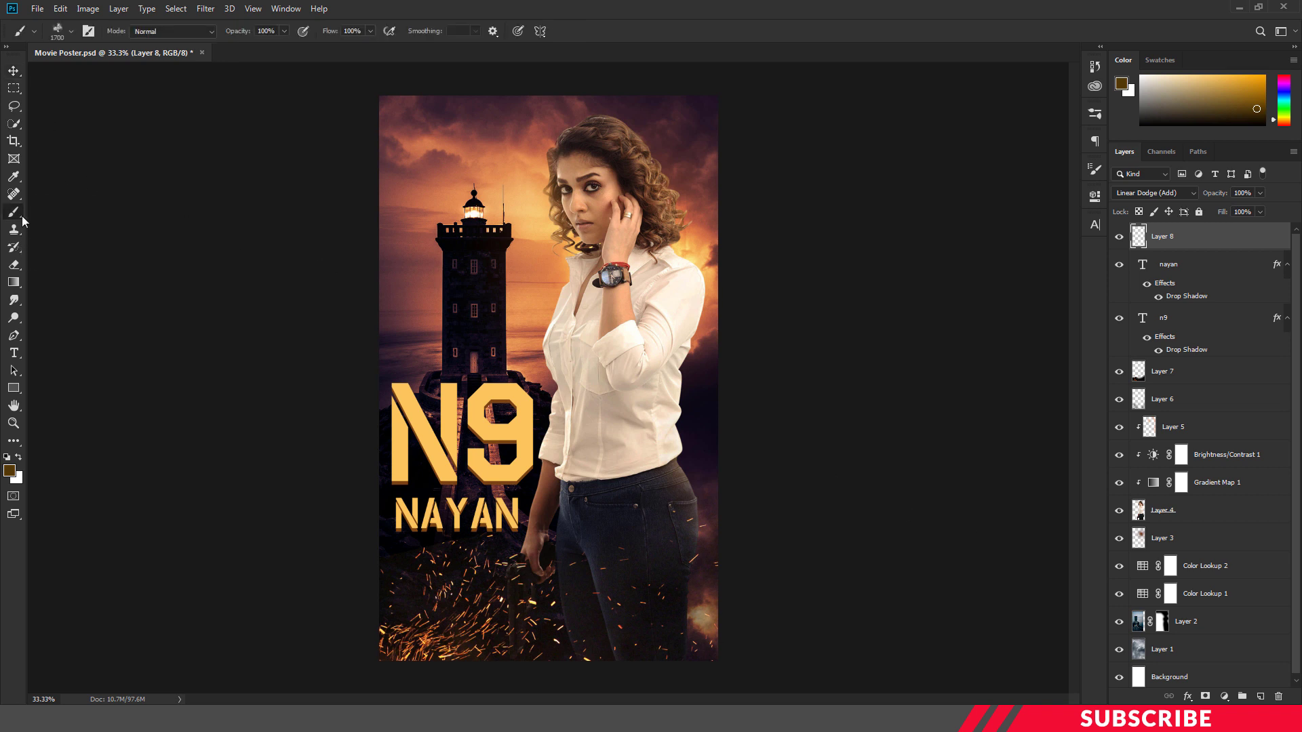
left_click(58, 29)
left_click(68, 233)
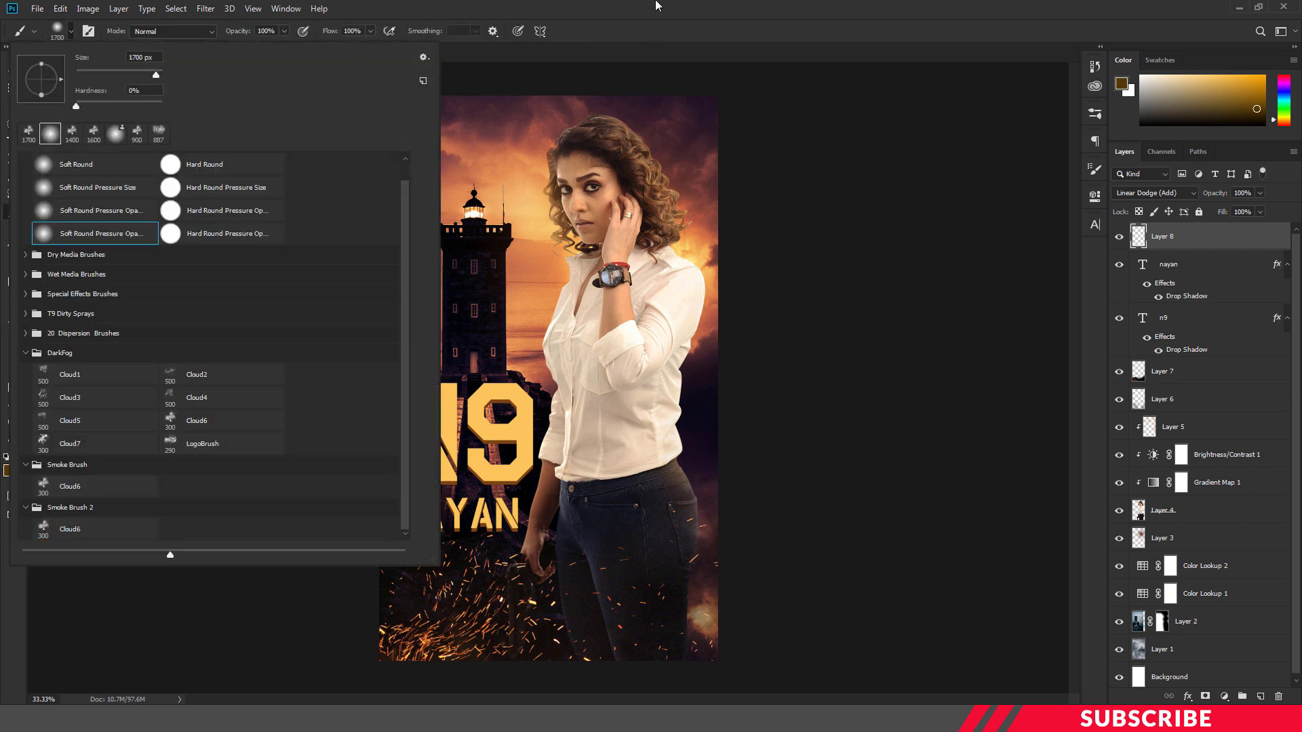
left_click(651, 22)
key("bracketleft")
key("bracketleft")
key("bracketleft")
key("bracketleft")
key("bracketleft")
key("bracketleft")
key("bracketleft")
key("bracketleft")
key("bracketleft")
key("bracketleft")
key("bracketleft")
mouse_move(468, 420)
left_mouse_down()
mouse_move(468, 502)
mouse_move(475, 468)
left_mouse_up()
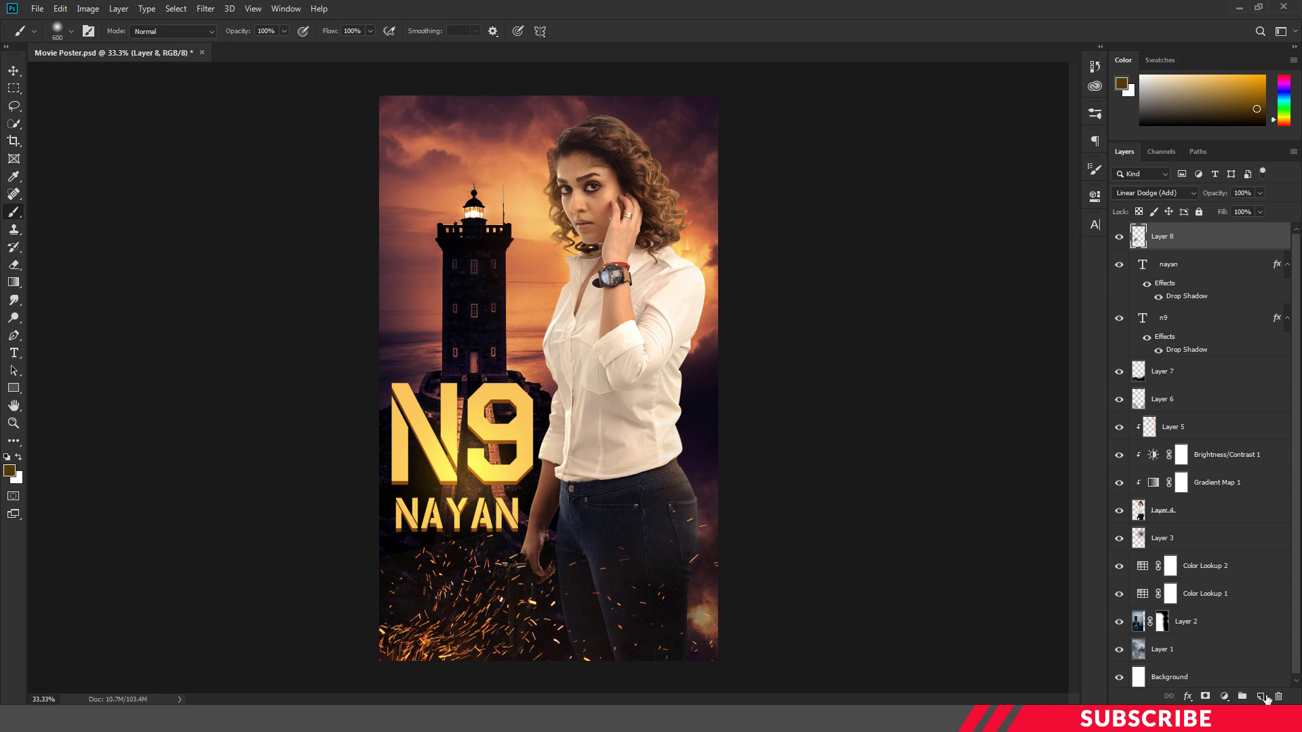
- Add another new layer with Linear Dodge (Add) blending and set the foreground color to hex ffb239
left_click(1258, 698)
left_click(1190, 193)
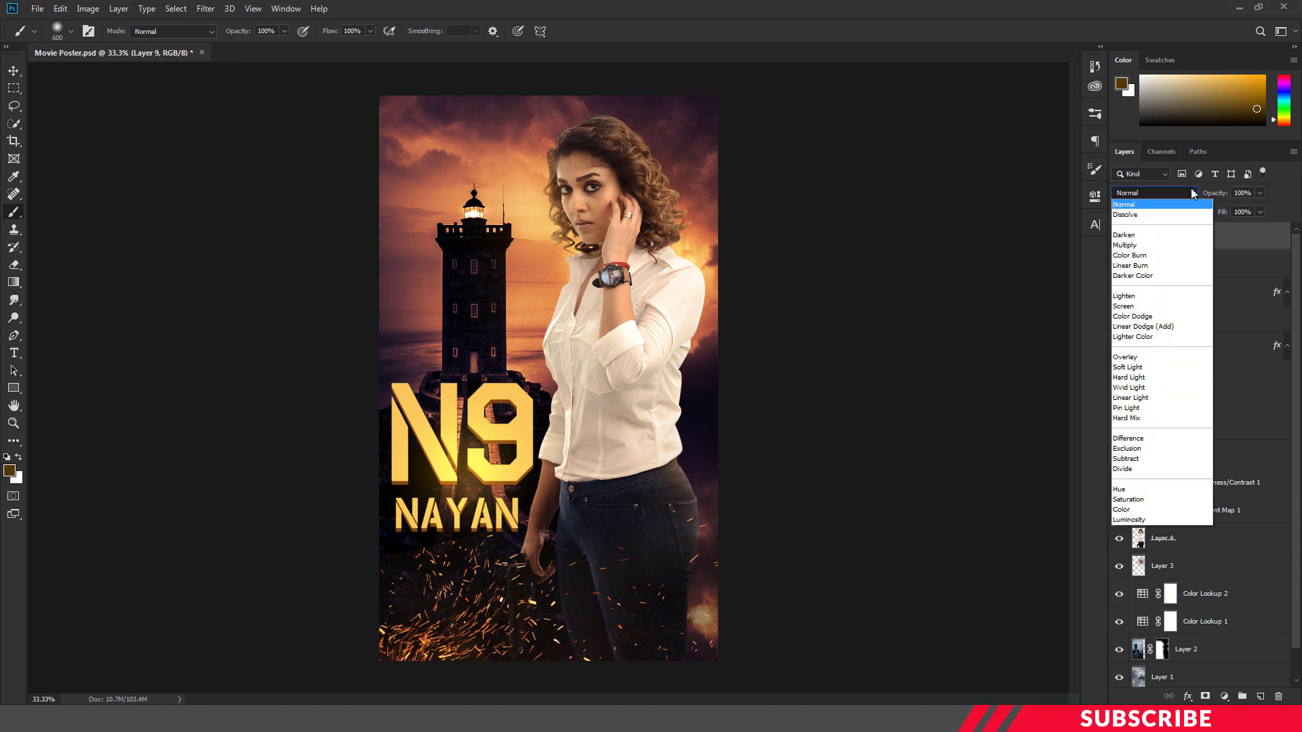
left_click(1153, 328)
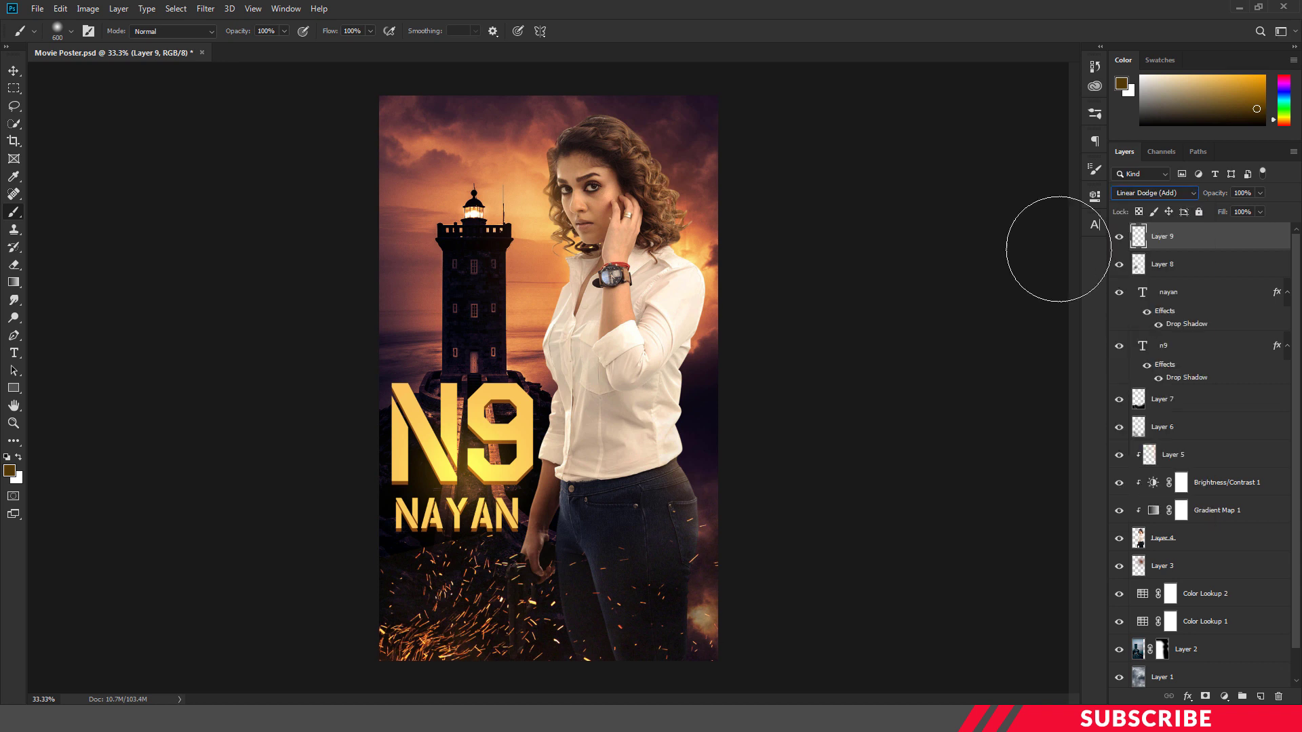
left_click(8, 471)
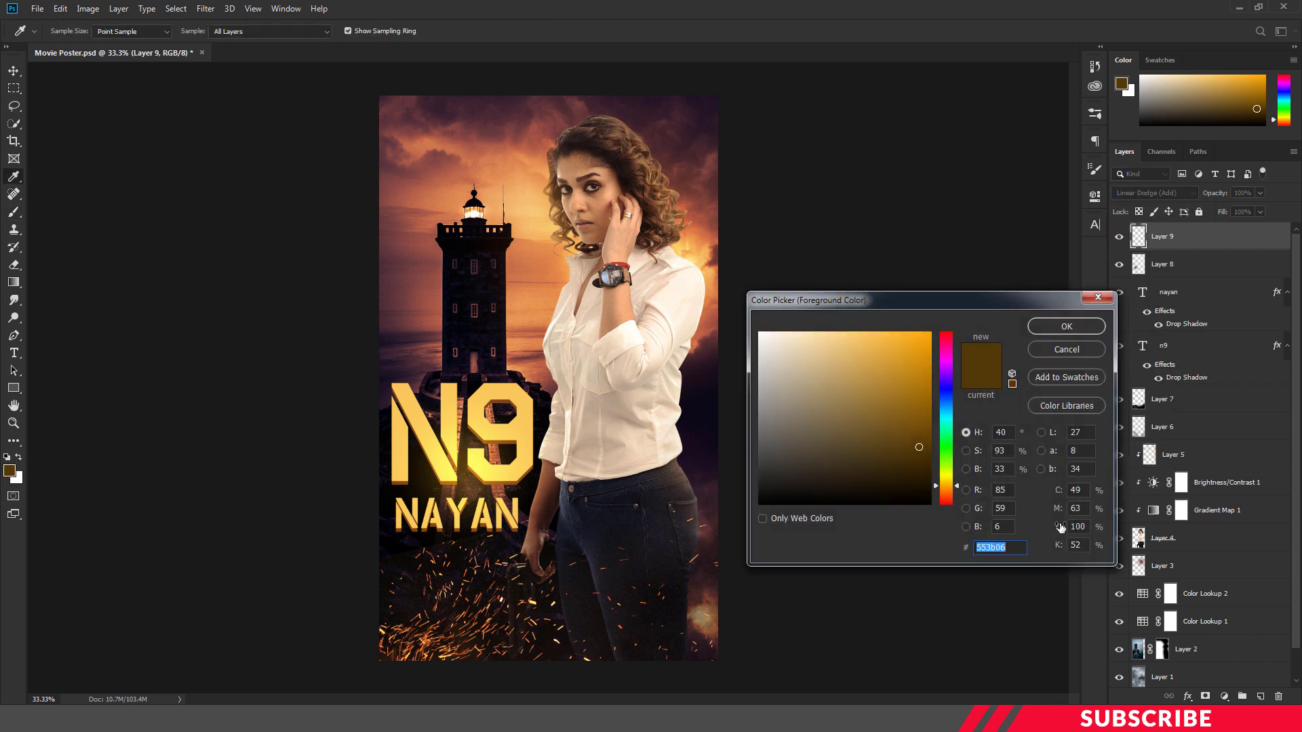
type("ff")
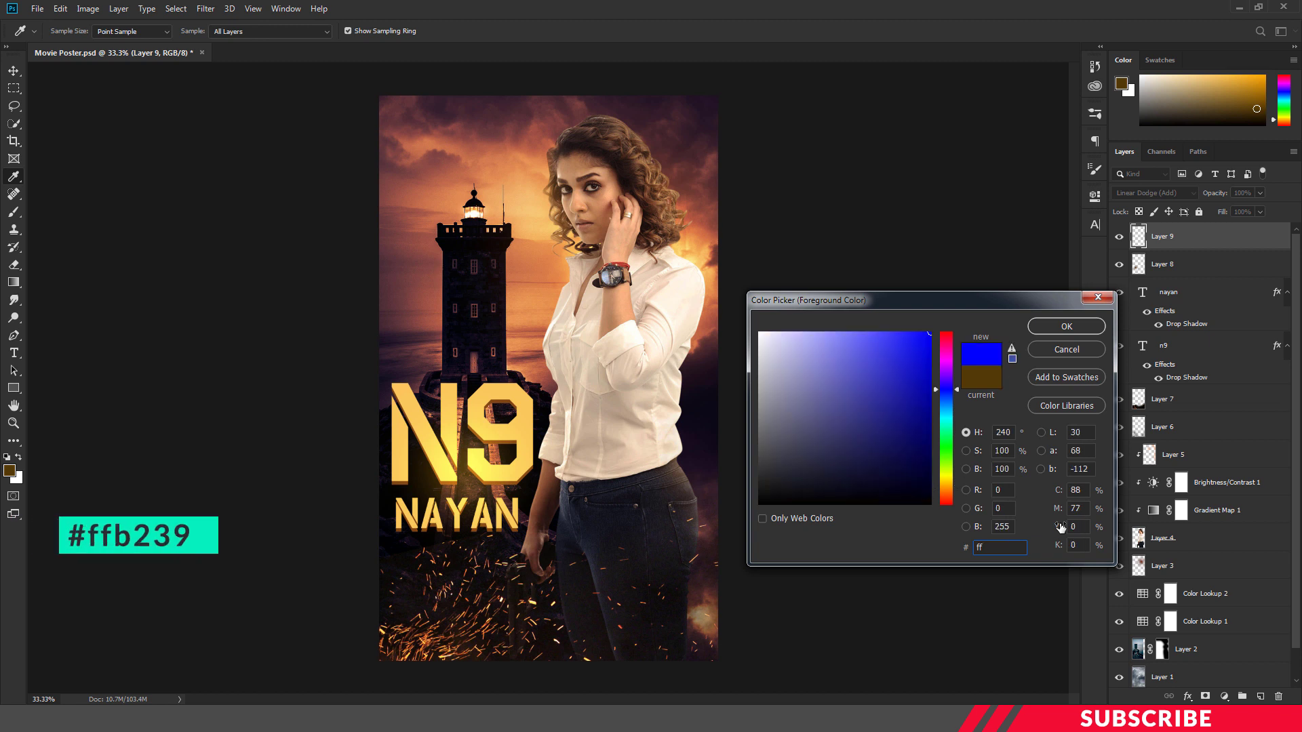
type("b2")
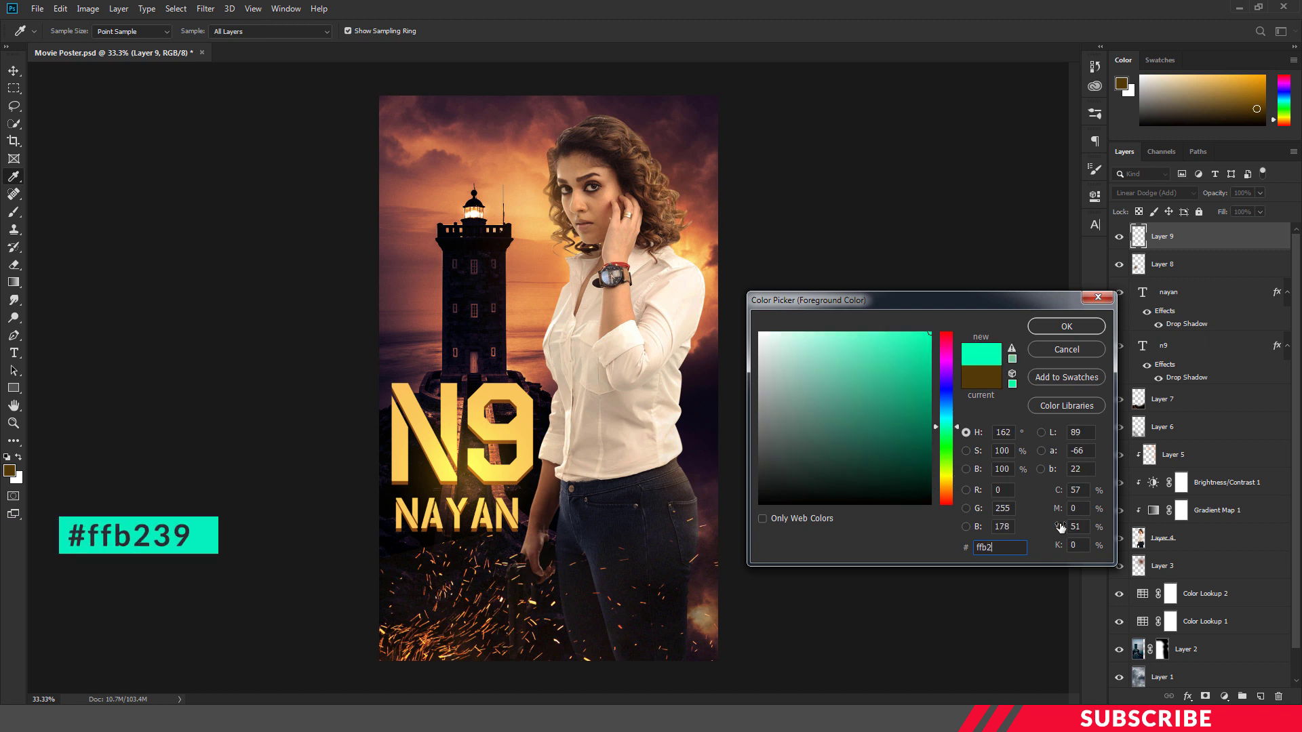
type("39")
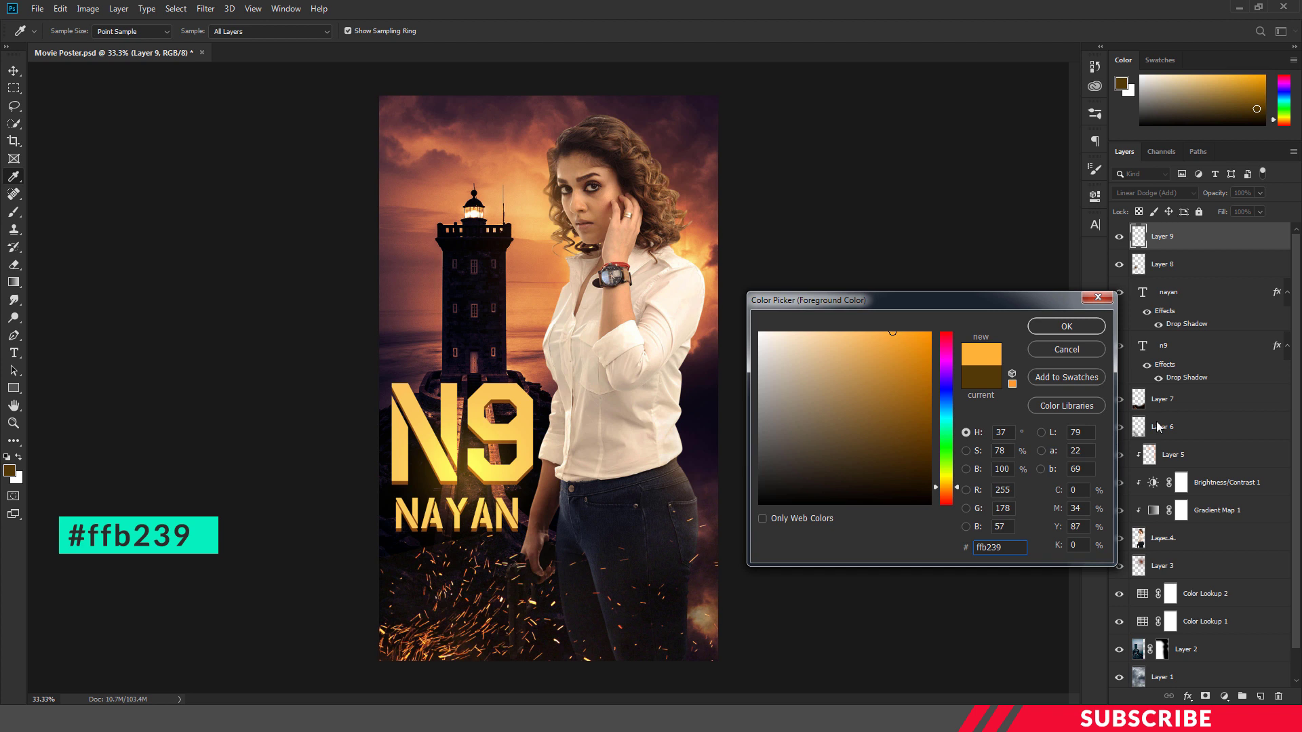
left_click(1067, 326)
key("b")
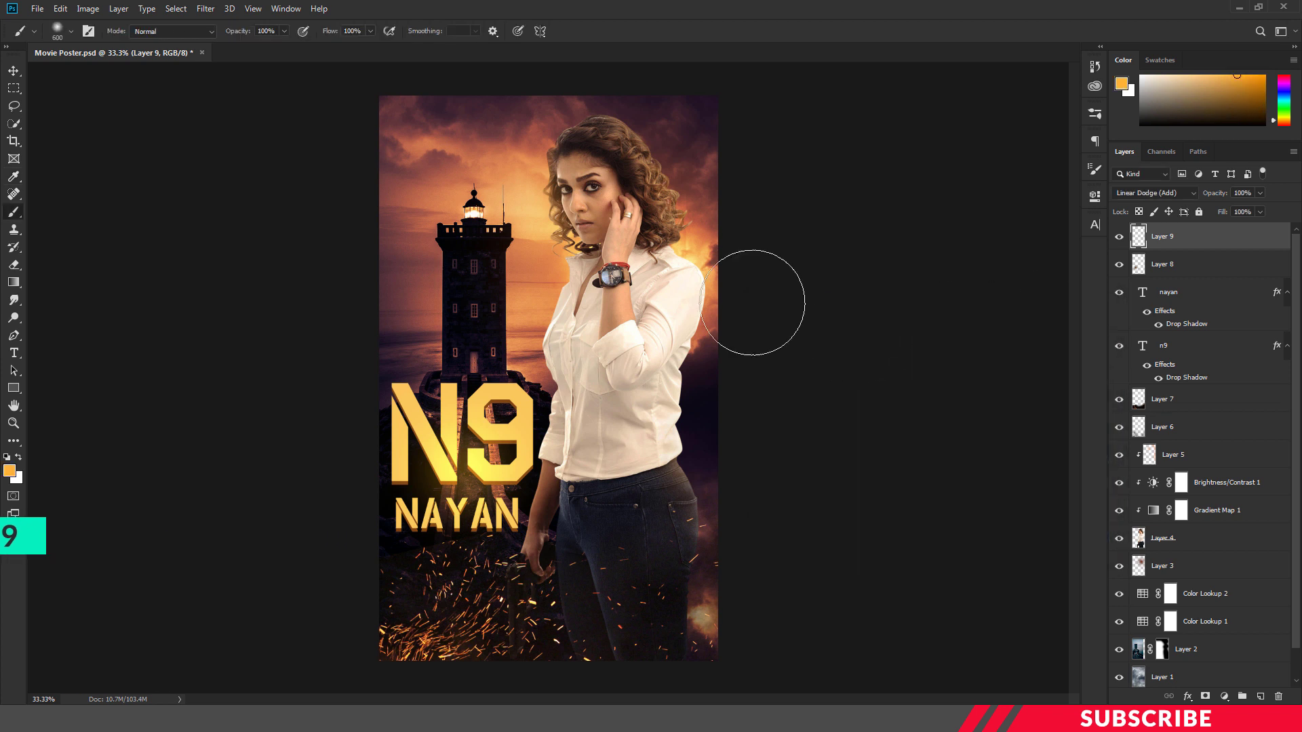
- Paint a single soft glow over the lighthouse lamp with the brush reduced to 300 px
right_click(13, 217)
left_click(136, 216)
key("ctrl+plus")
scroll(458, 234, "up", 1)
key("bracketleft")
key("bracketleft")
key("bracketleft")
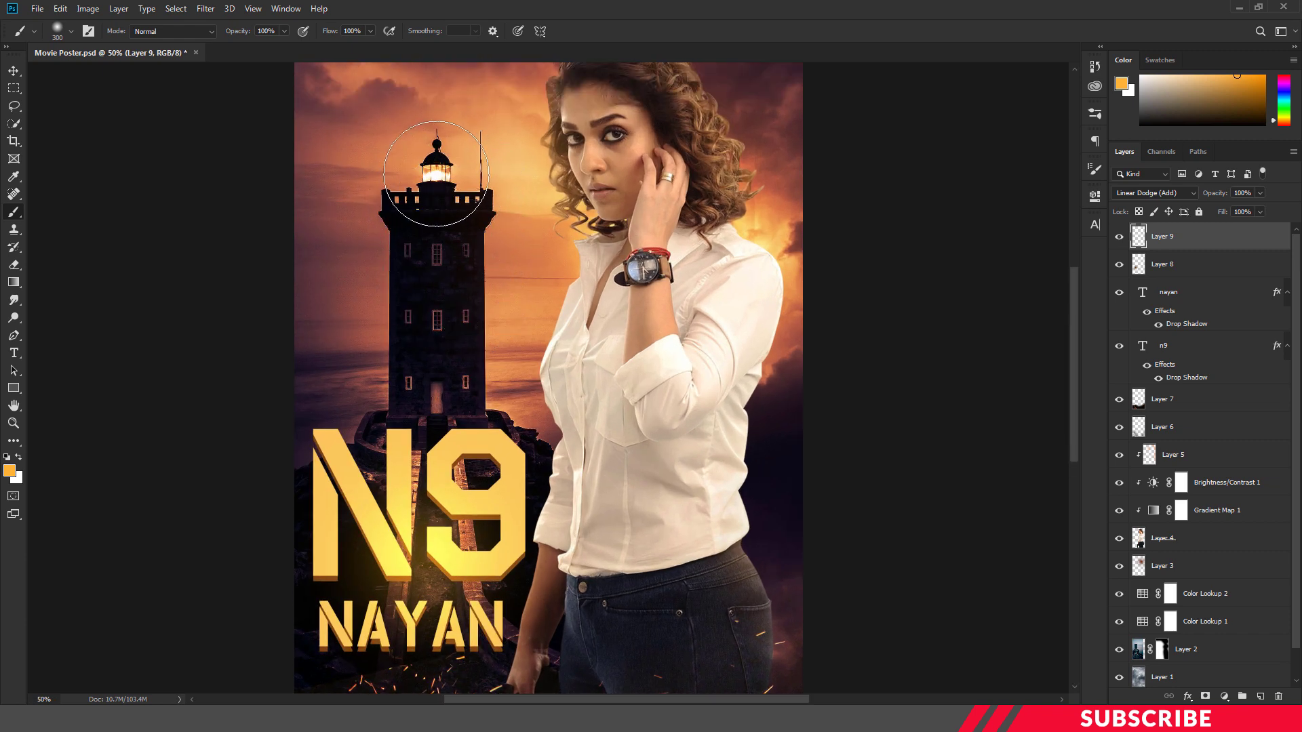
left_click(436, 174)
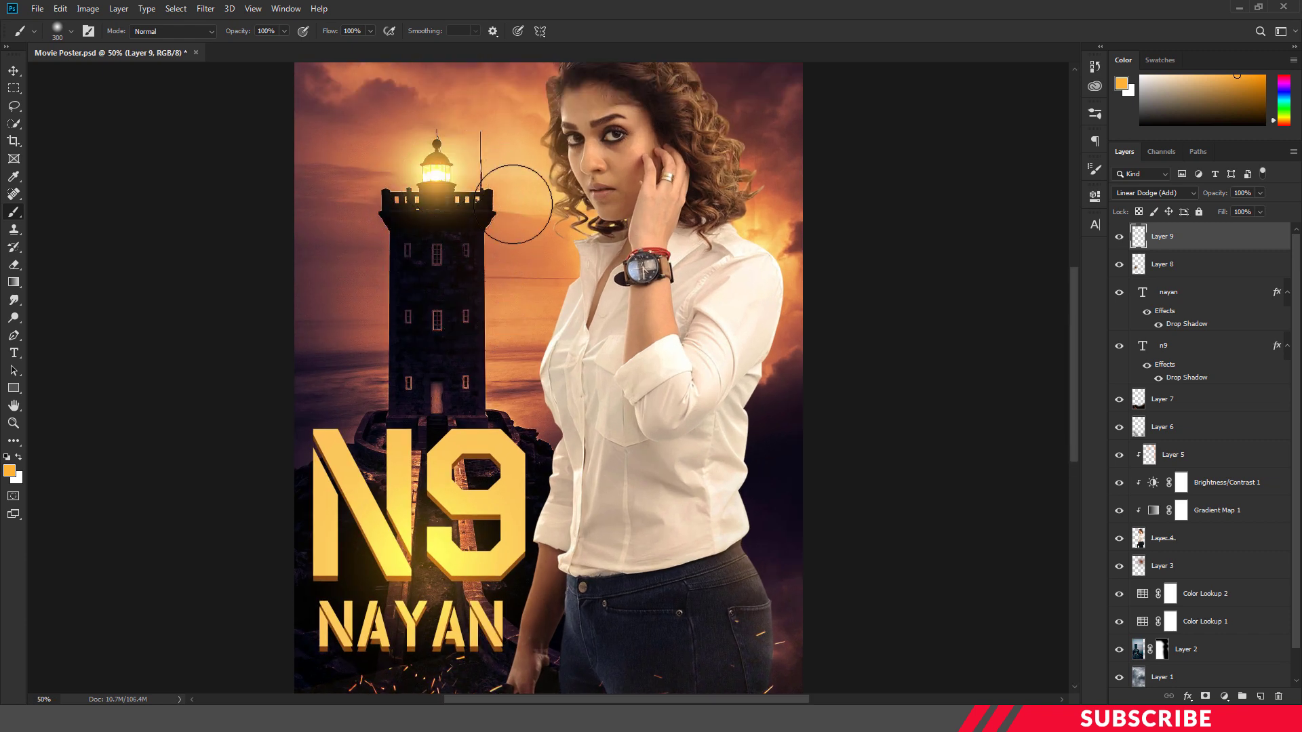
key("ctrl+minus")
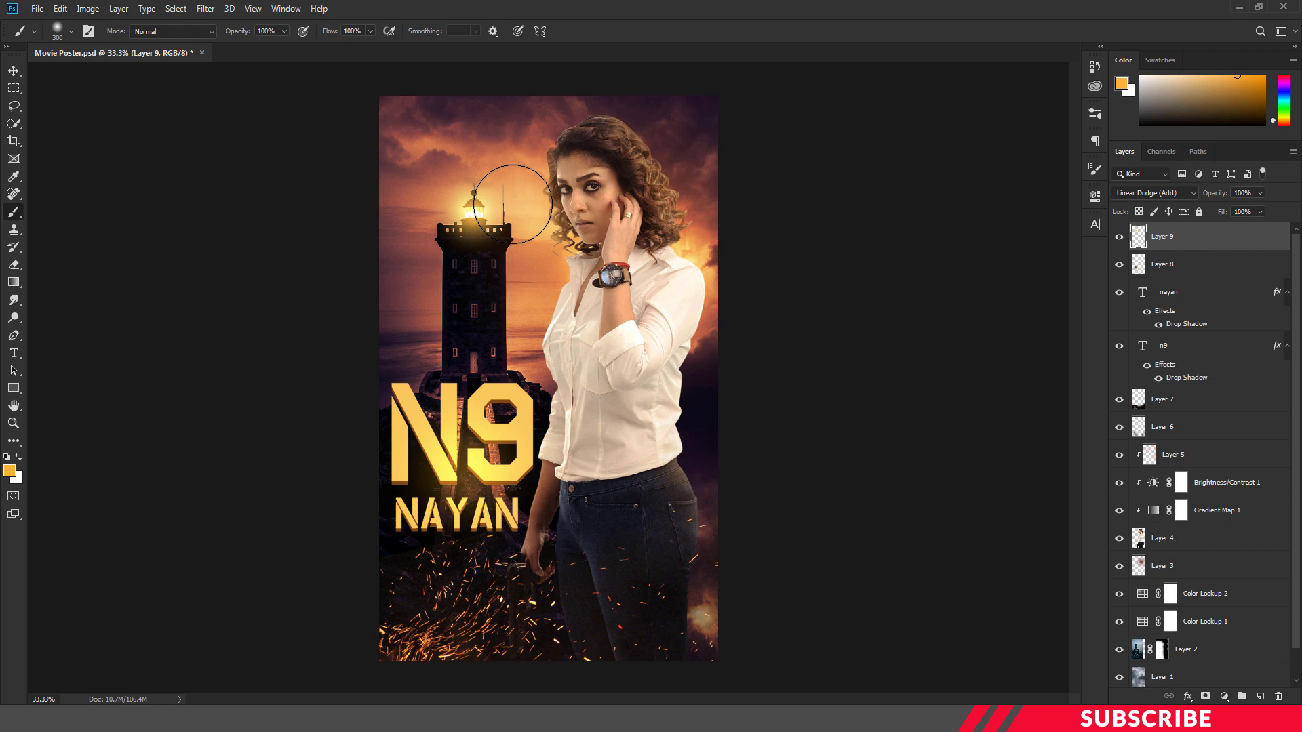
- Add a Gradient Map adjustment layer on top using the Red, Green preset
left_click(1226, 697)
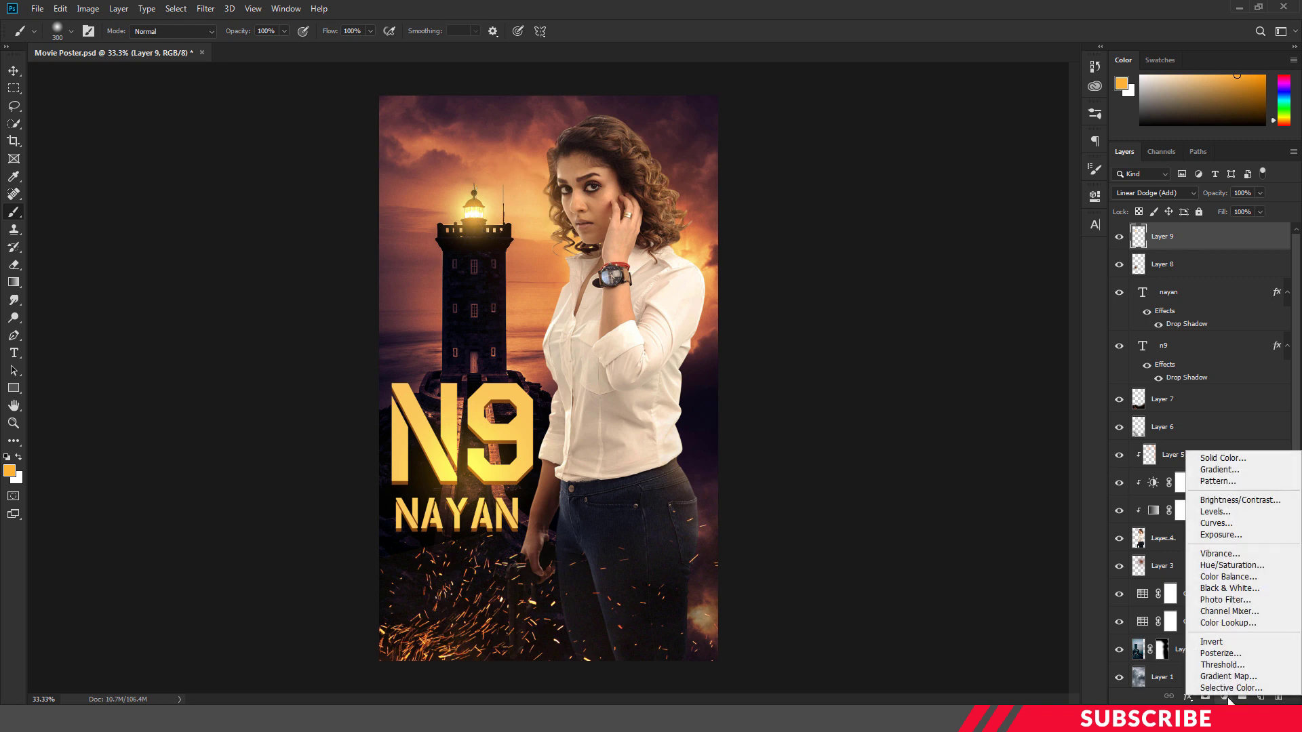
left_click(1224, 677)
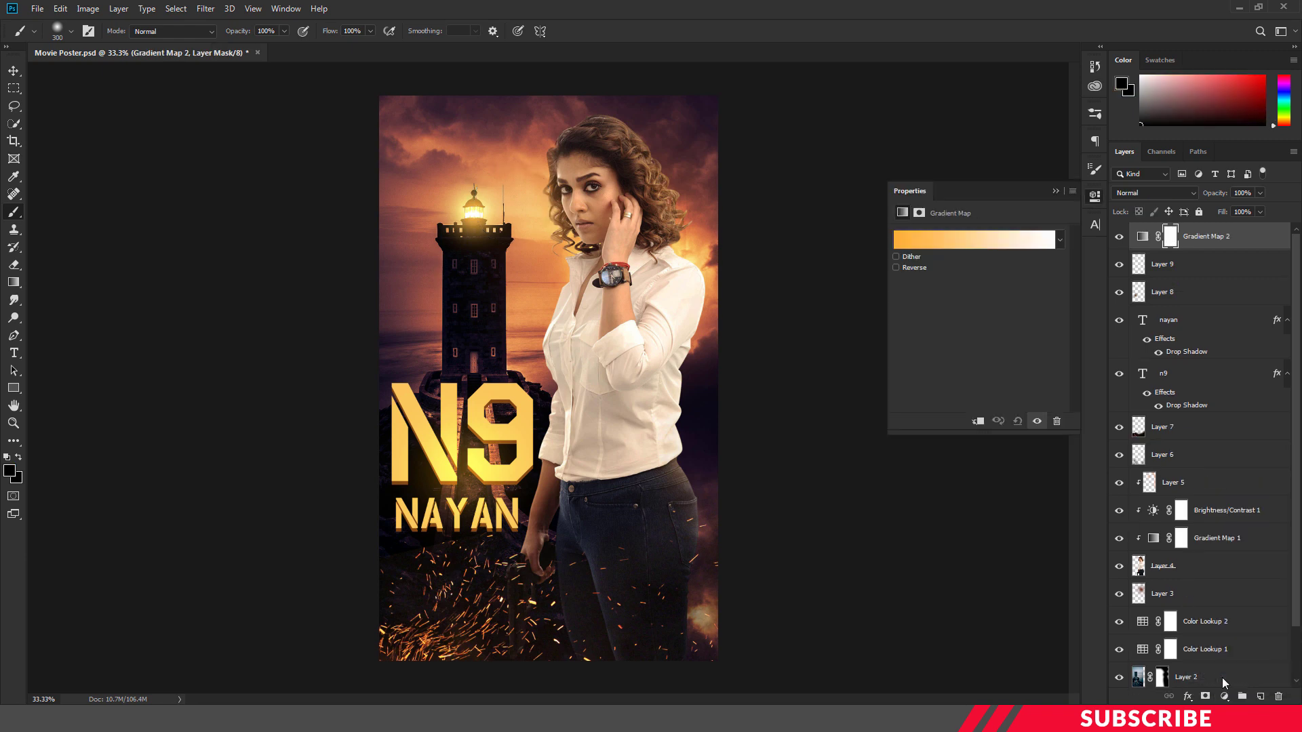
left_click(955, 239)
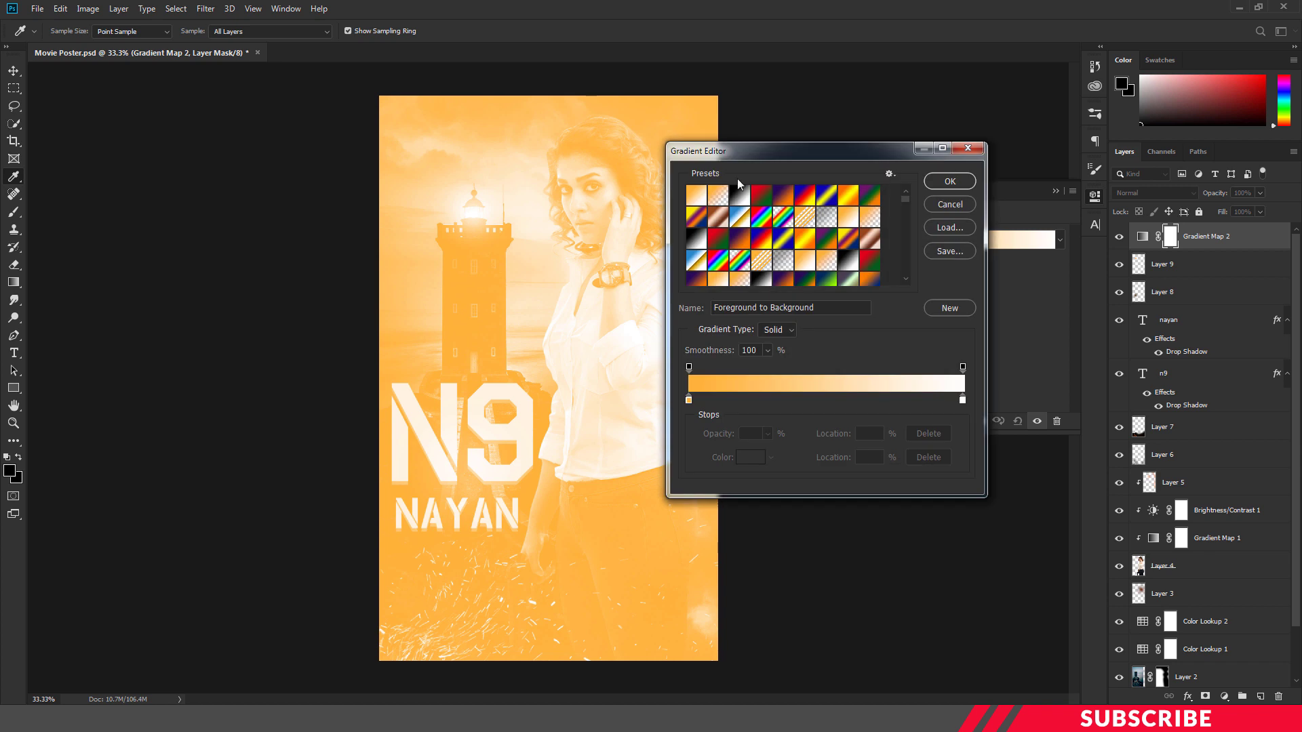
left_click(762, 197)
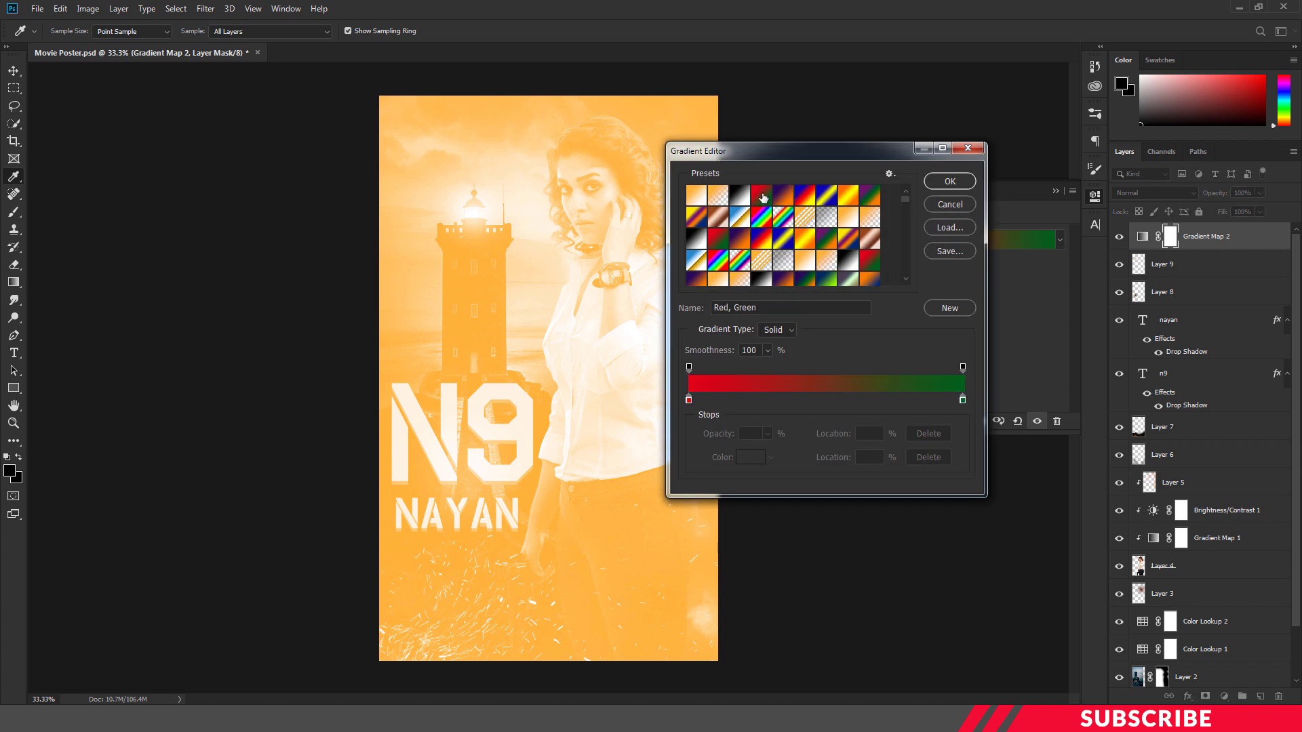
left_click(950, 181)
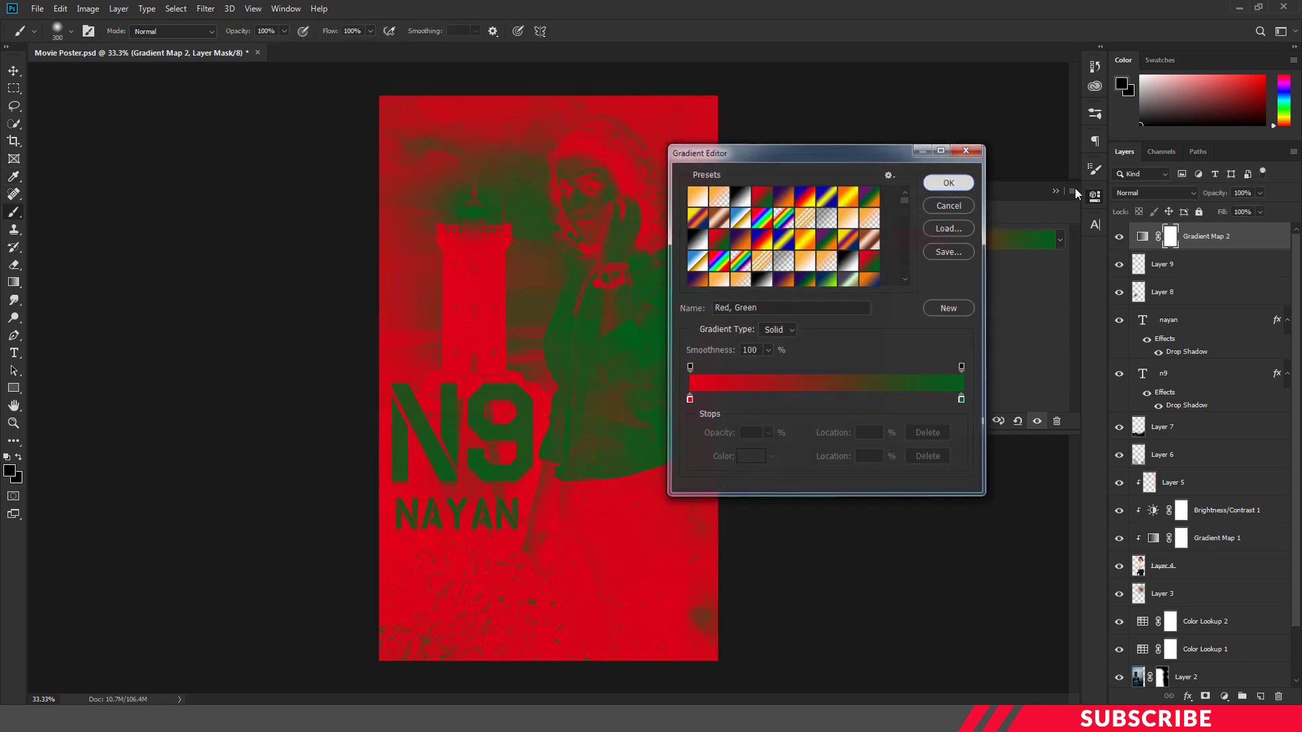
key("b")
left_click(1094, 196)
- Set the new gradient map layer's blend mode to Soft Light and its opacity to 26%
left_click(1143, 192)
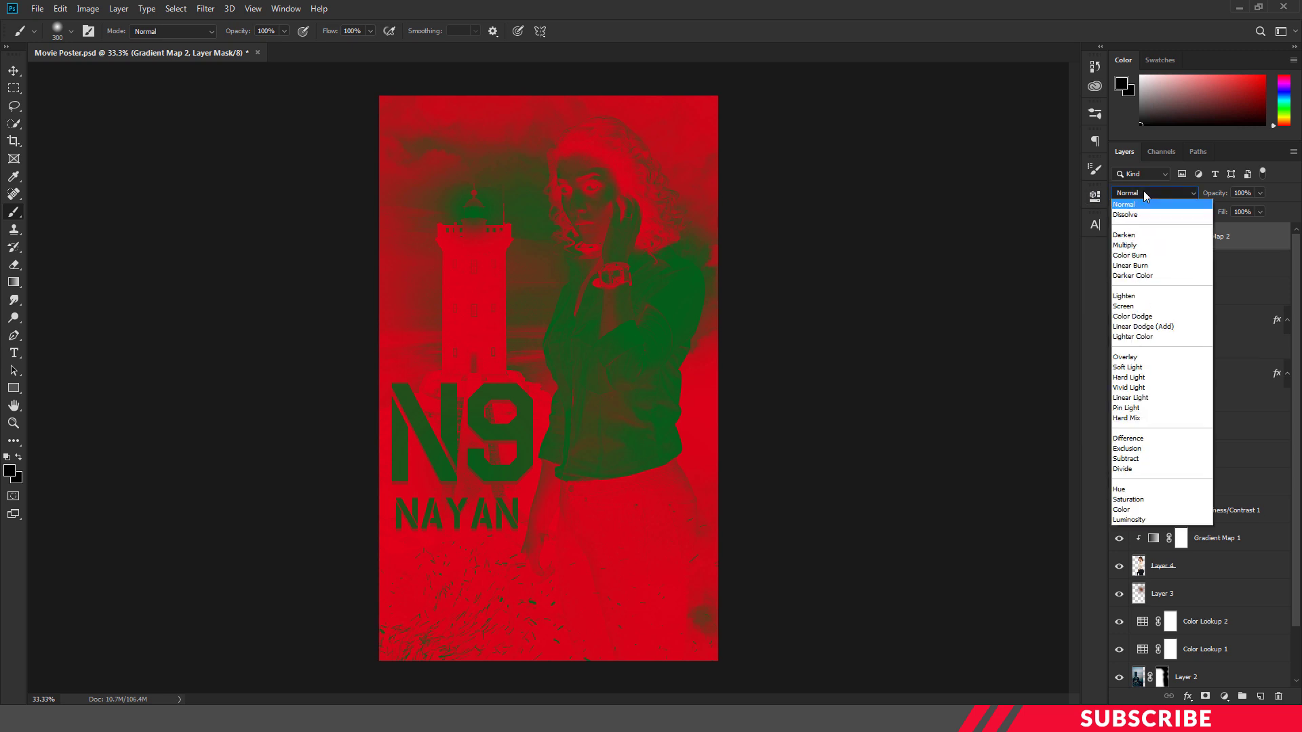
left_click(1128, 367)
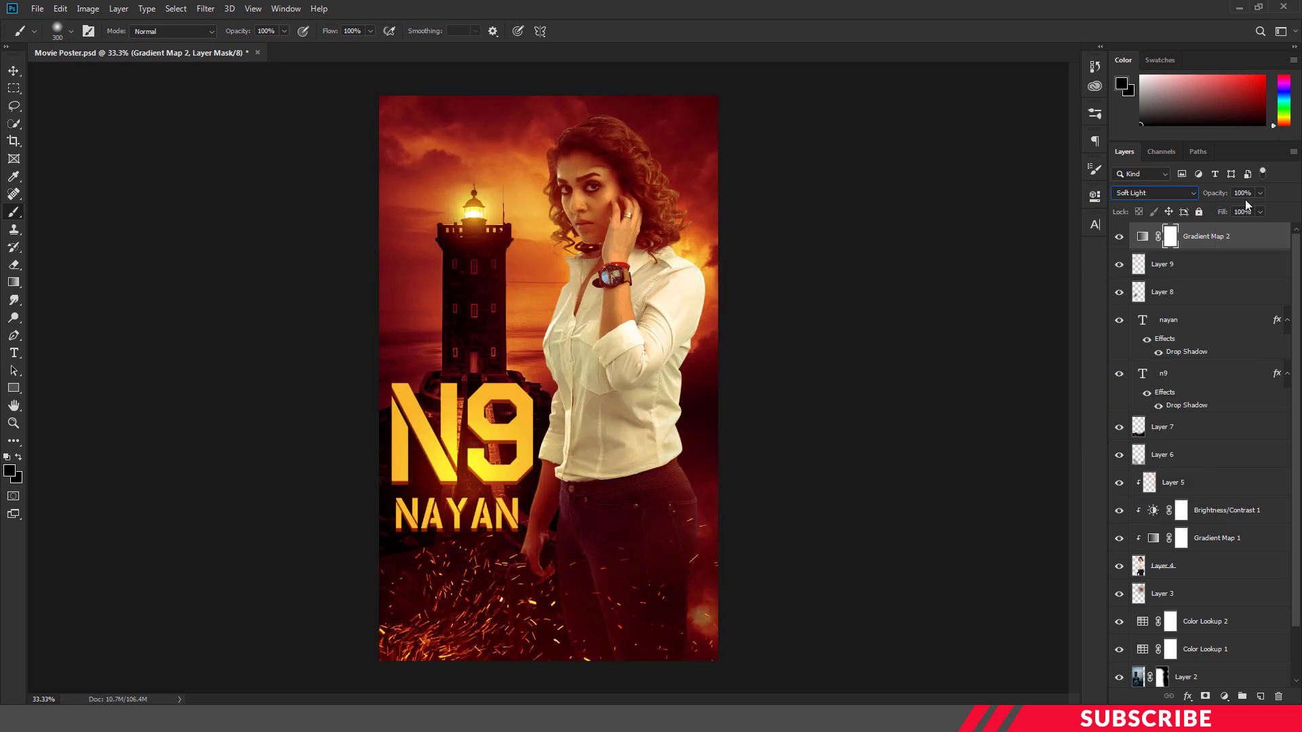
left_click(1232, 192)
type("26")
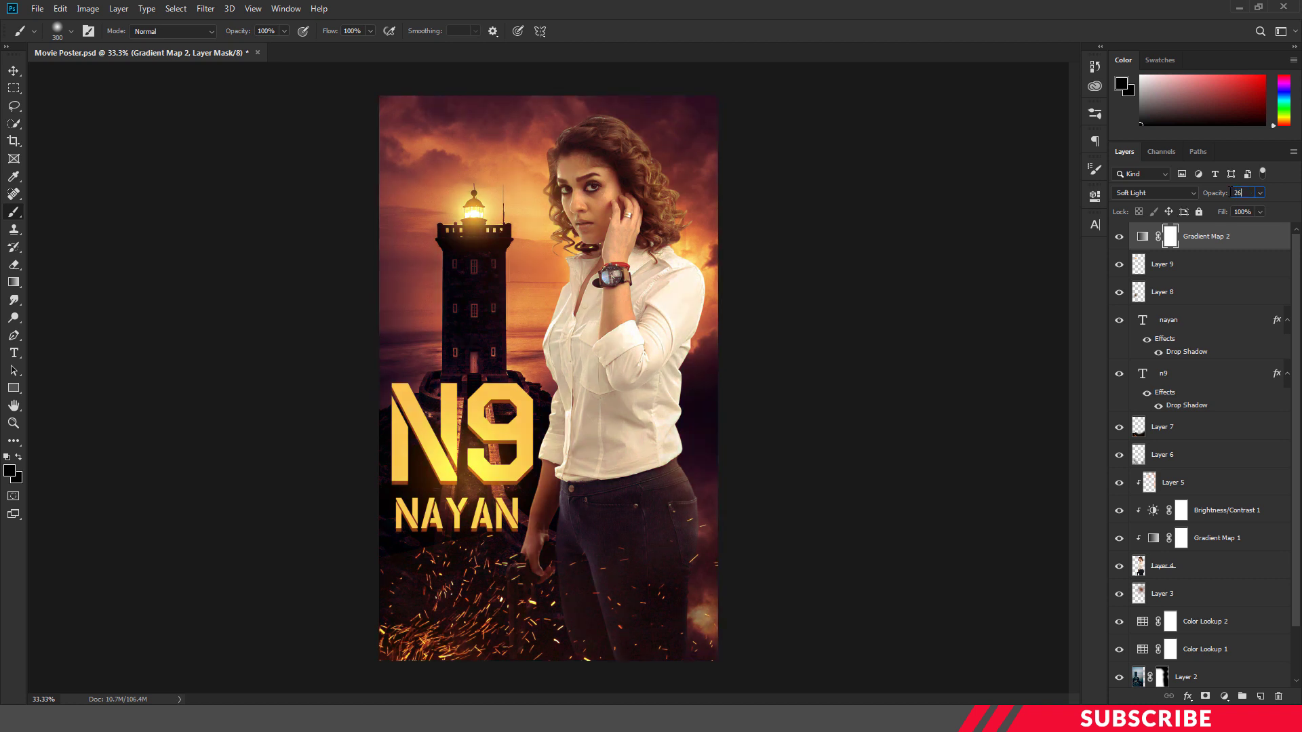
left_click(1269, 243)
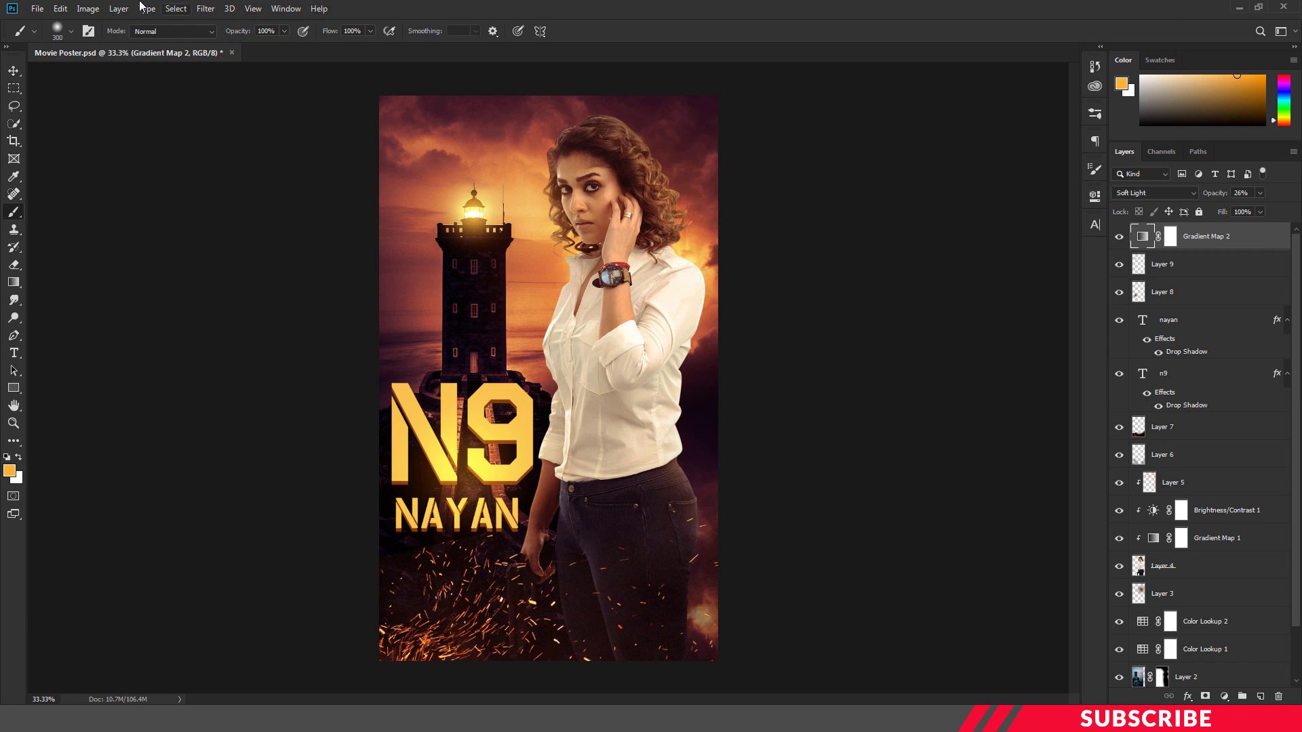
- Stamp all visible layers into a new top layer and open the Oil Paint filter for it
left_click(121, 9)
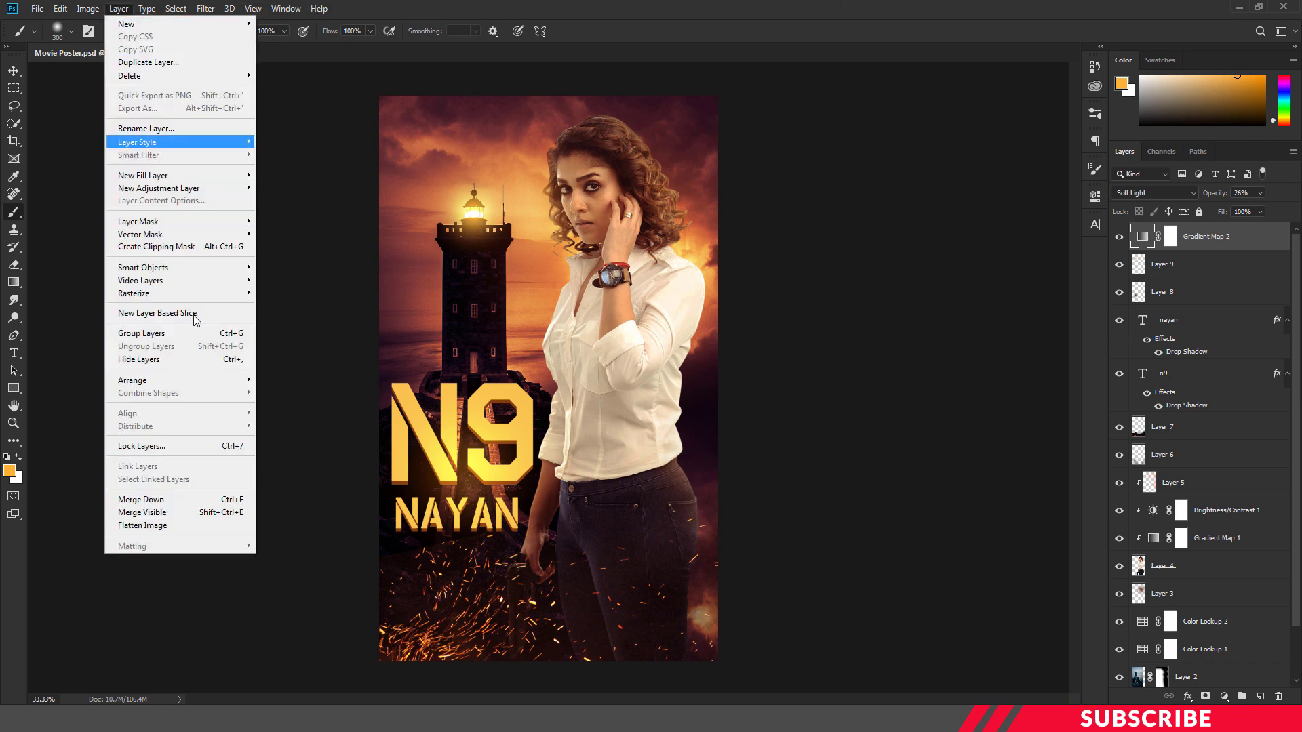
left_click(163, 514, "alt")
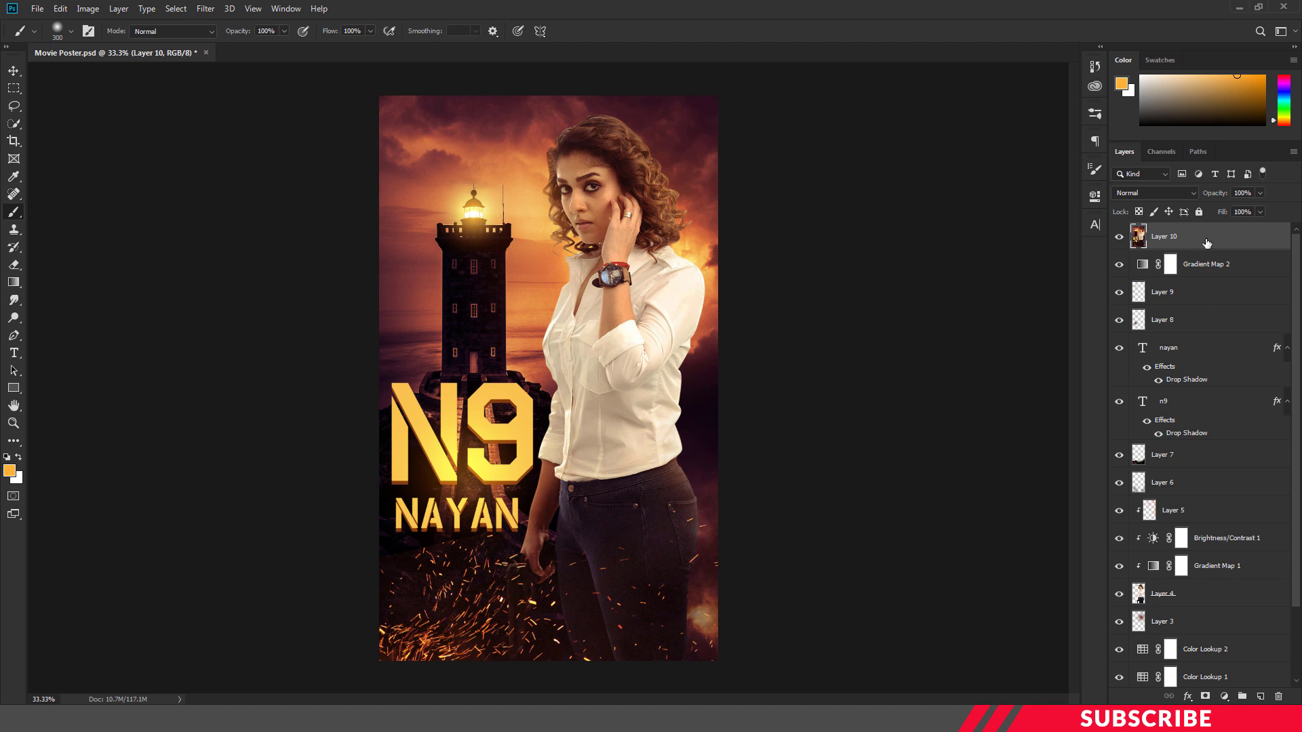
left_click(206, 9)
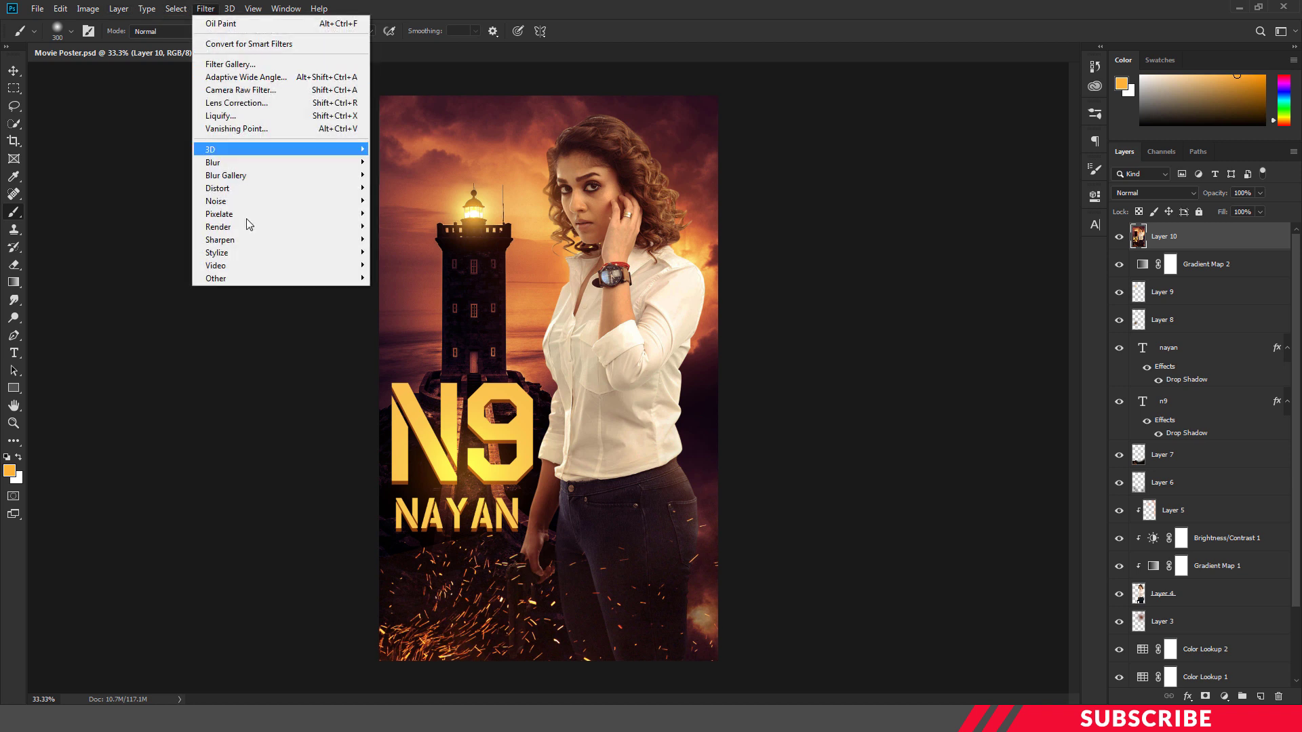
mouse_move(243, 255)
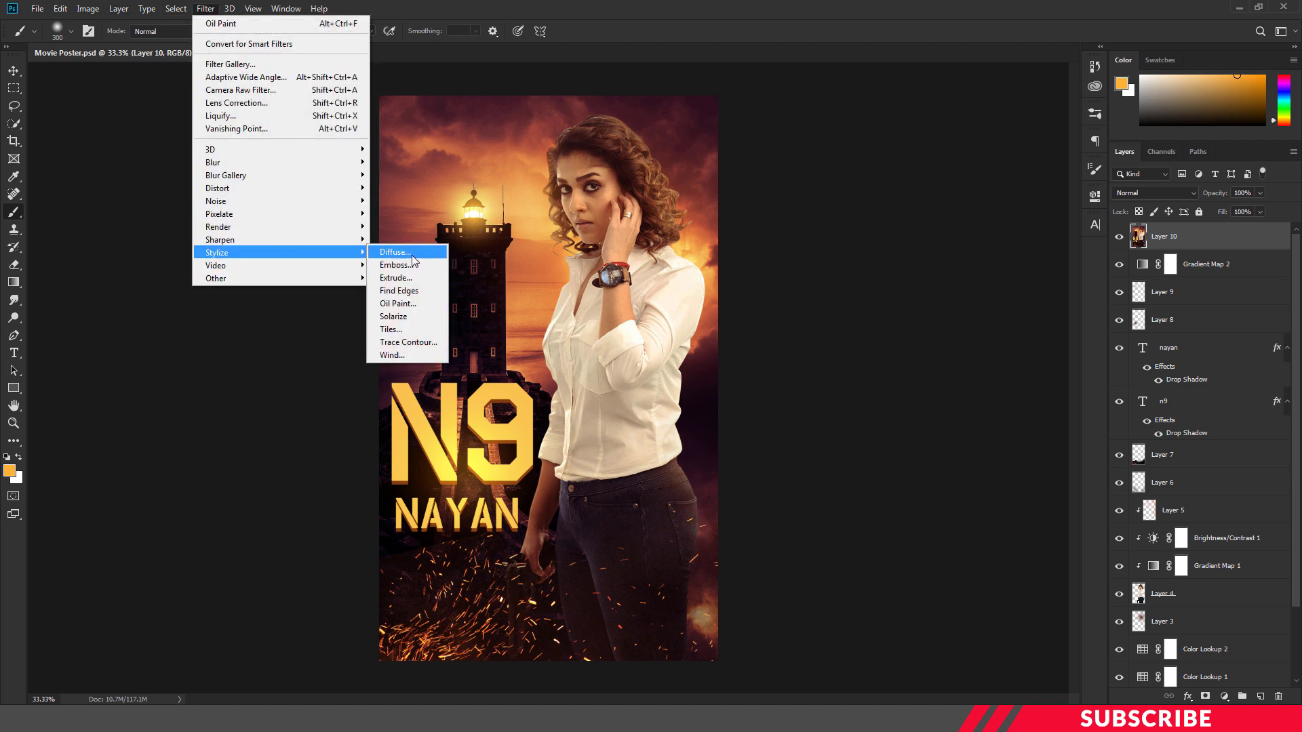
left_click(405, 306)
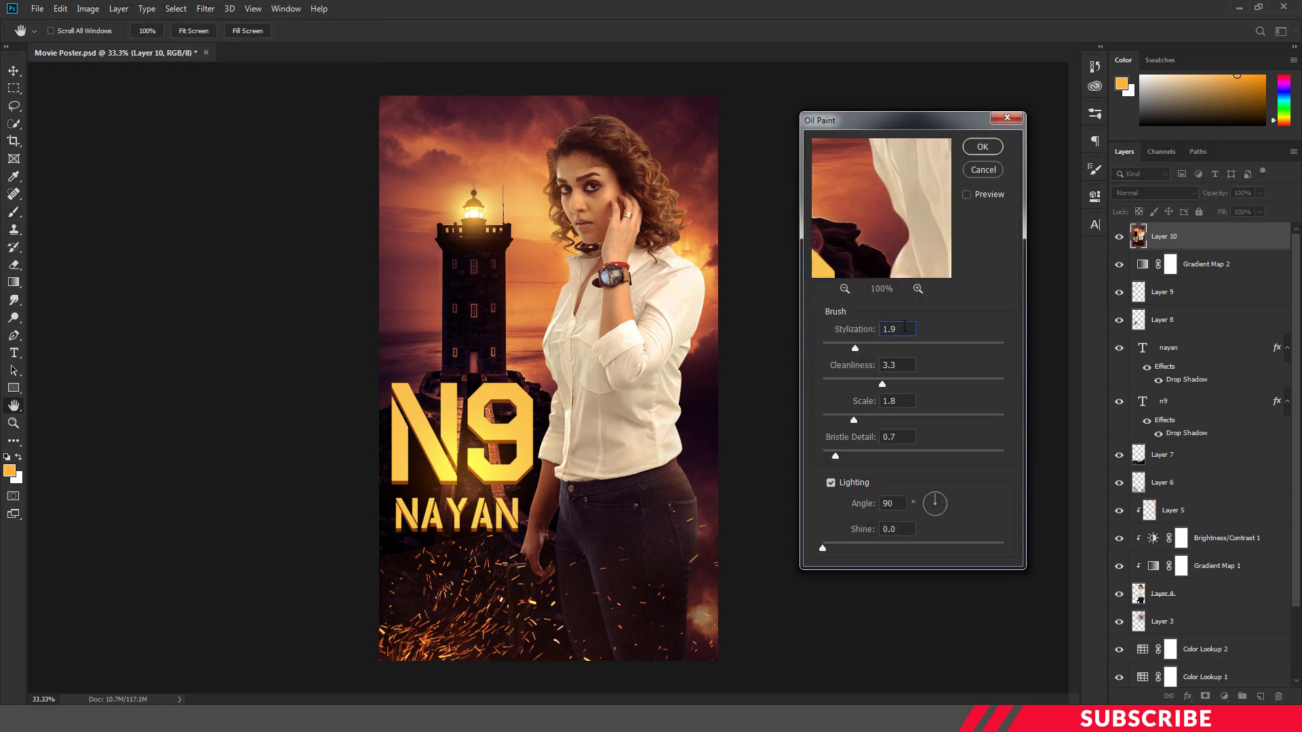
- Apply Oil Paint with stylization 1.8, cleanliness 1.3, scale 1.8 and bristle detail 0.7
type("1.8")
double_click(888, 364)
type("1.3")
key("Tab")
type("1.8")
key("Tab")
type("0.7")
left_click(982, 146)
key("b")
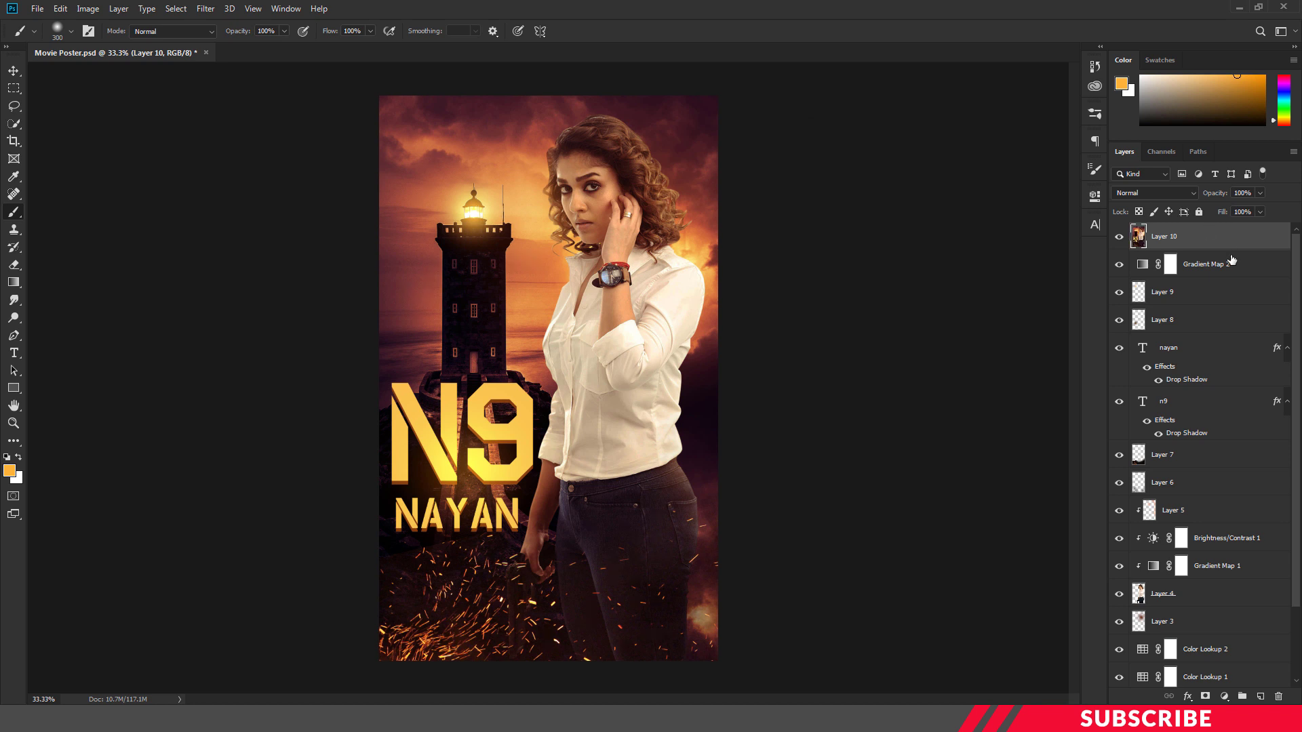